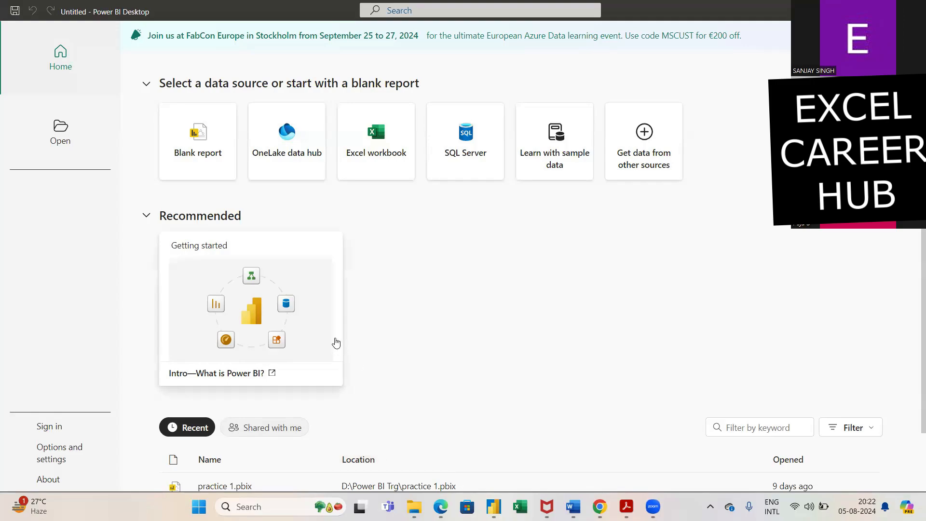
# Step: Create a blank report, and in File Explorer extract the Mini Project archive to D:\Power BI Trg\Mini Project
pyautogui.click(178, 161)
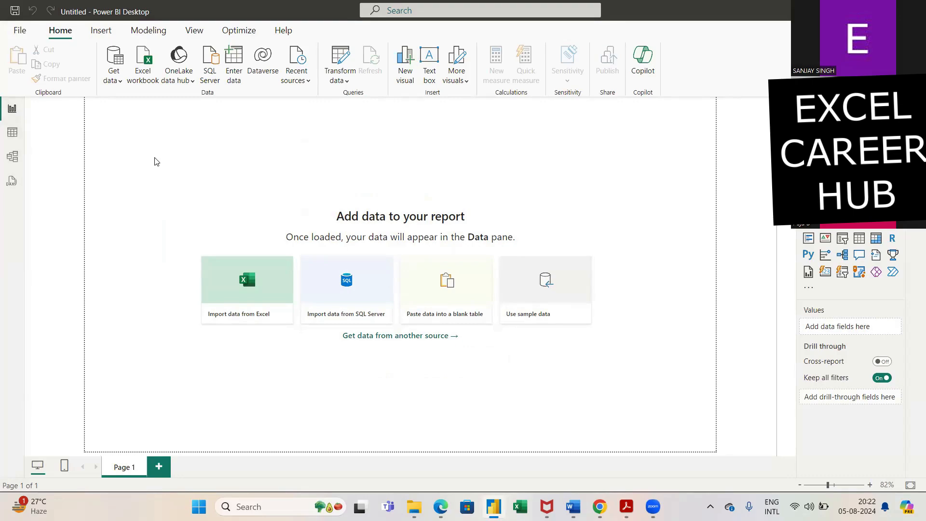
pyautogui.click(413, 506)
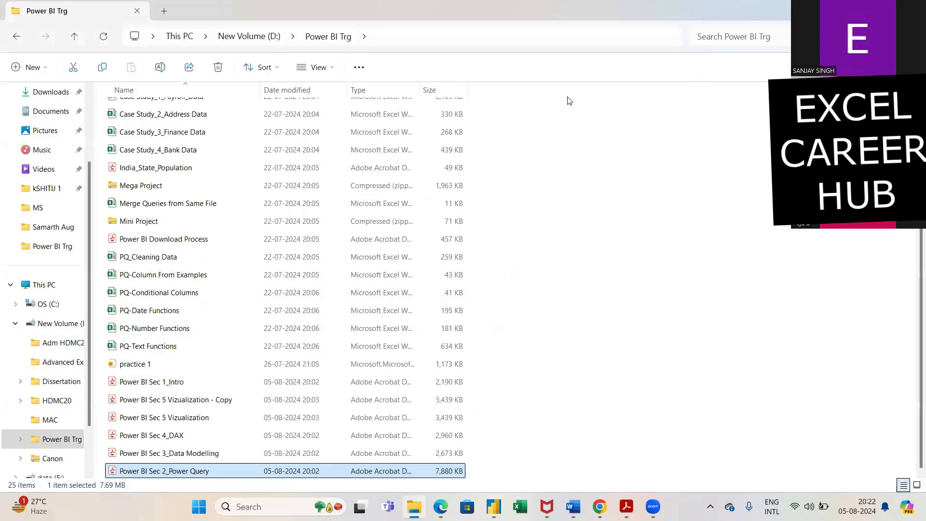
pyautogui.scroll(2, 328, 187)
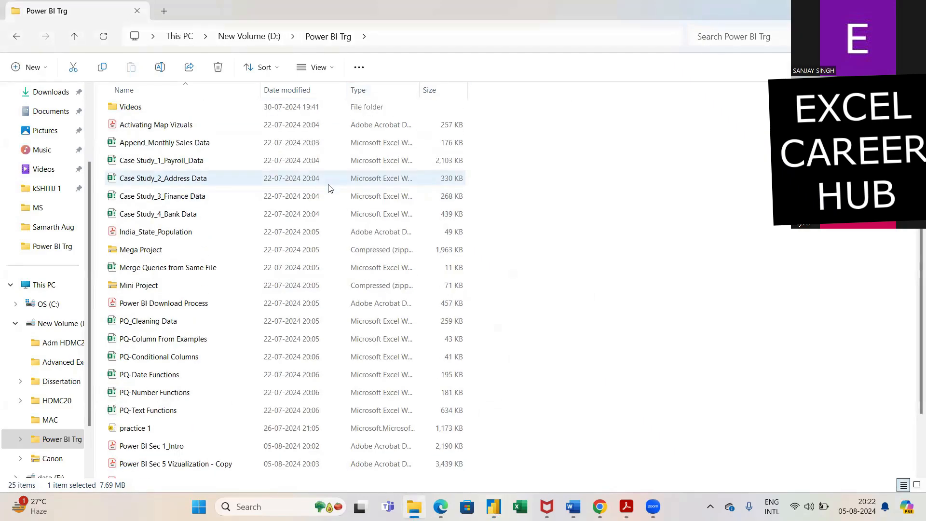
pyautogui.click(144, 288)
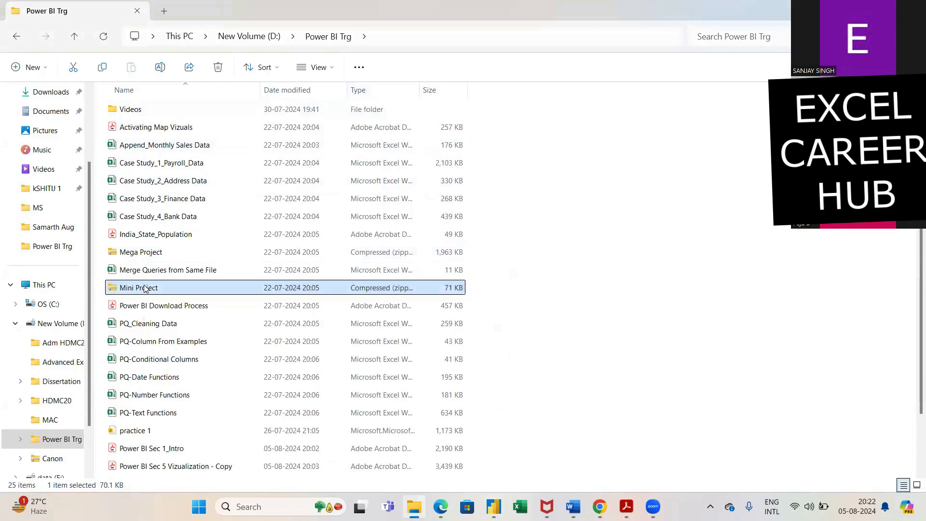
pyautogui.rightClick(145, 288)
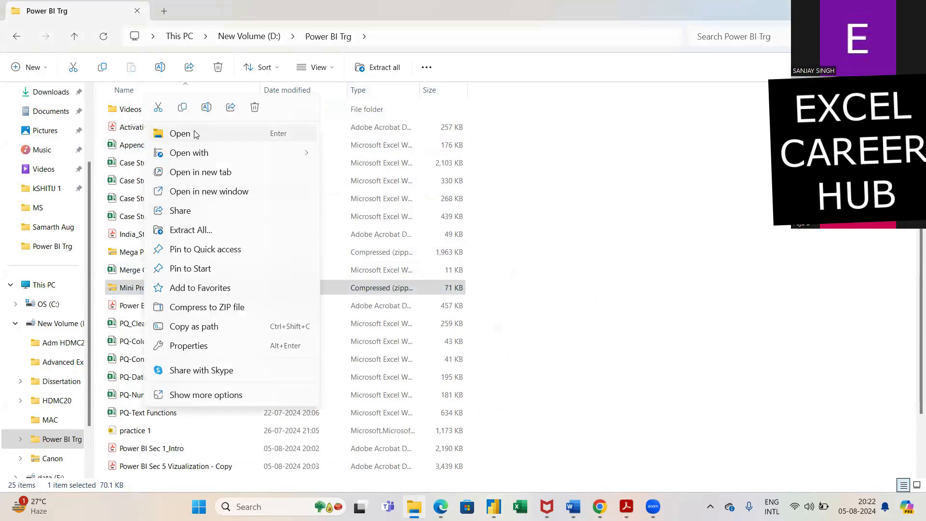
pyautogui.click(204, 230)
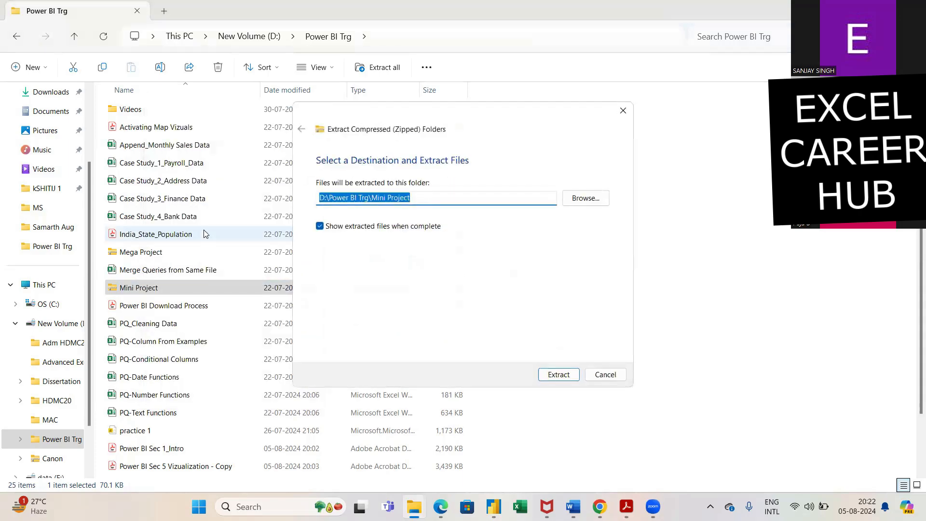
pyautogui.click(559, 375)
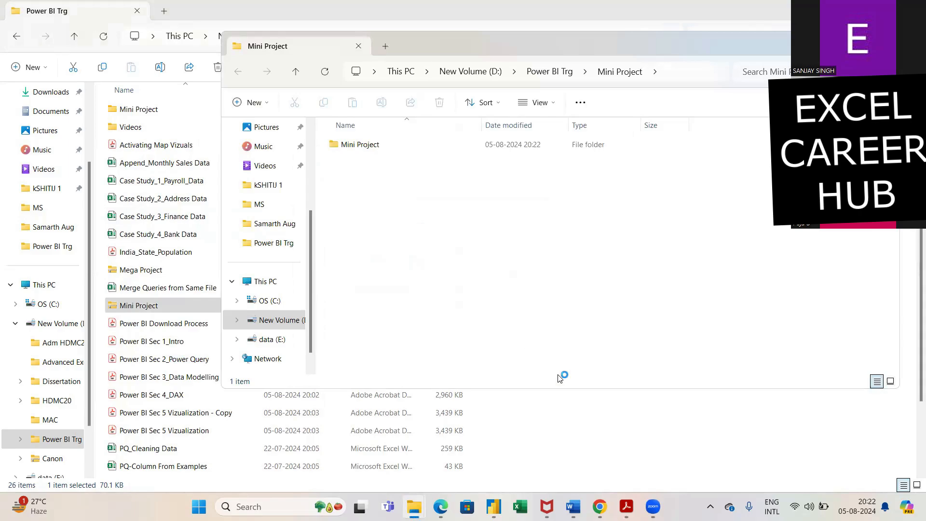
# Step: Move the FMCG-2024_Next Stage text file out of First Stage - Txt Files into its parent Mini Project folder
pyautogui.doubleClick(367, 145)
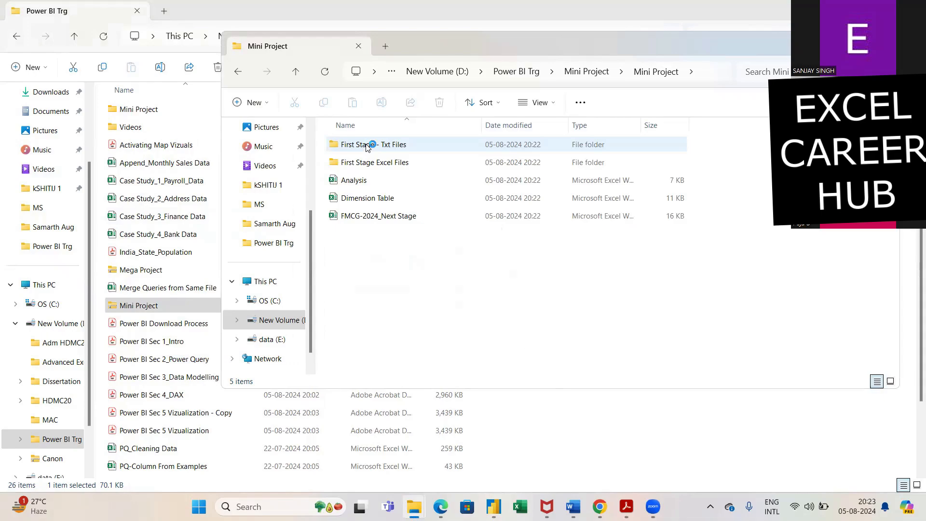
pyautogui.doubleClick(366, 146)
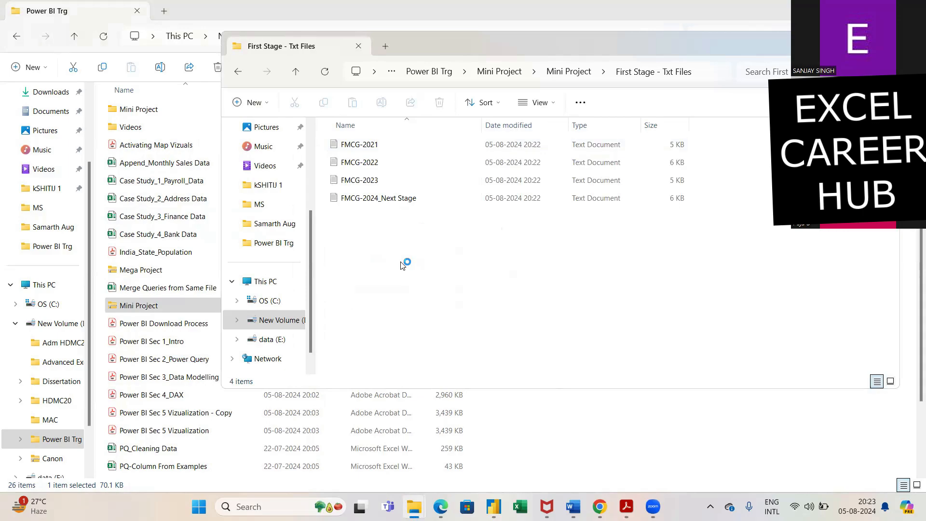
pyautogui.click(409, 203)
pyautogui.hotkey('ctrl', 'c')
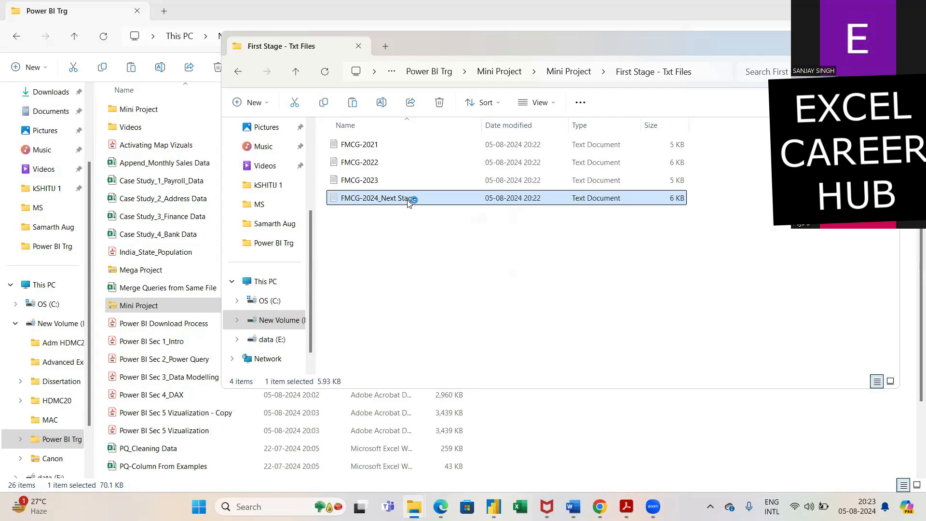
pyautogui.click(414, 240)
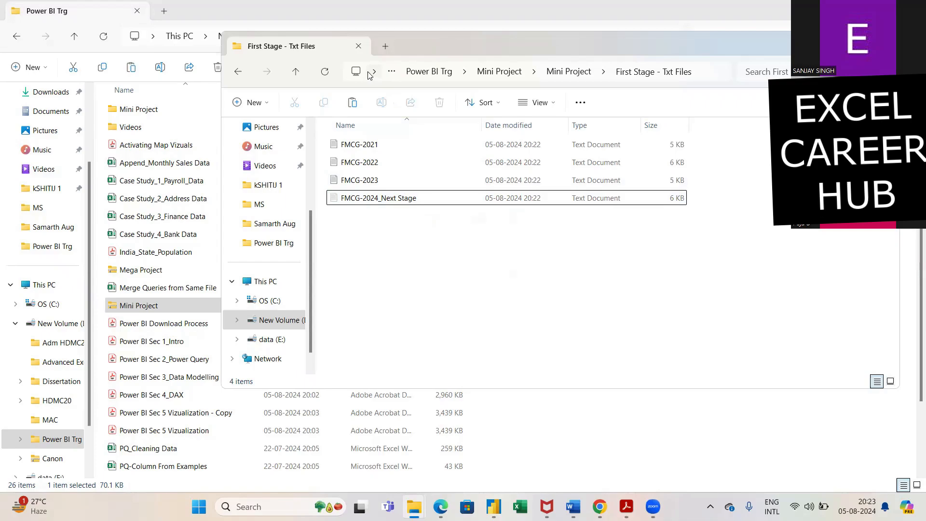
pyautogui.click(238, 72)
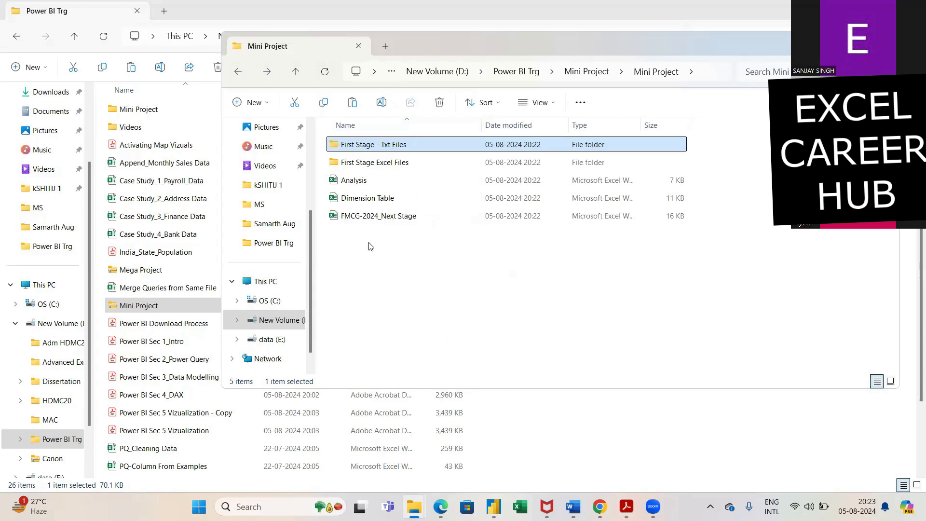
pyautogui.hotkey('ctrl', 'v')
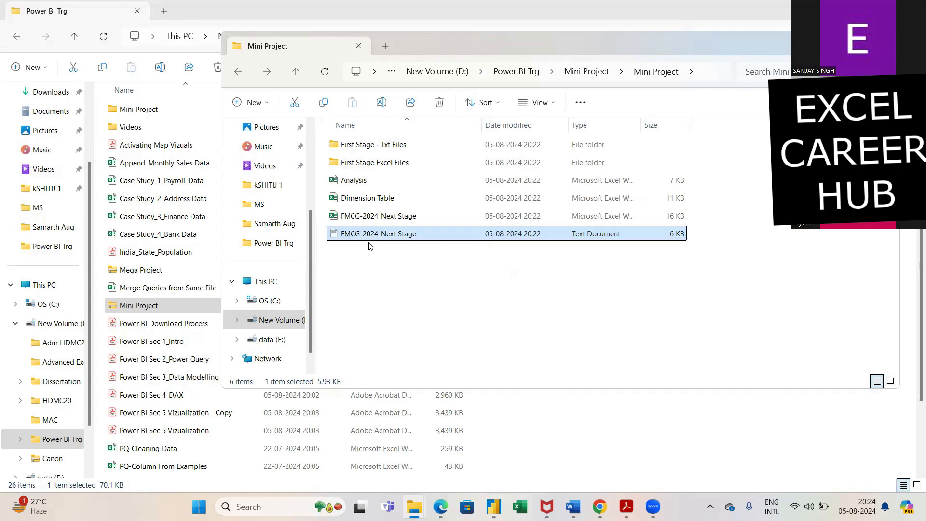
# Step: Open the FMCG-2021 text file from First Stage - Txt Files in Notepad and review its sales records
pyautogui.doubleClick(370, 145)
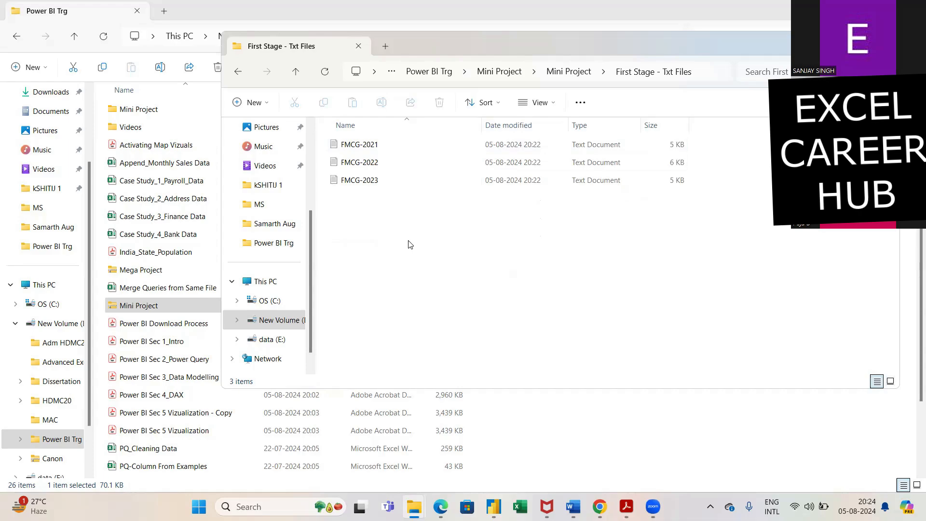
pyautogui.click(373, 151)
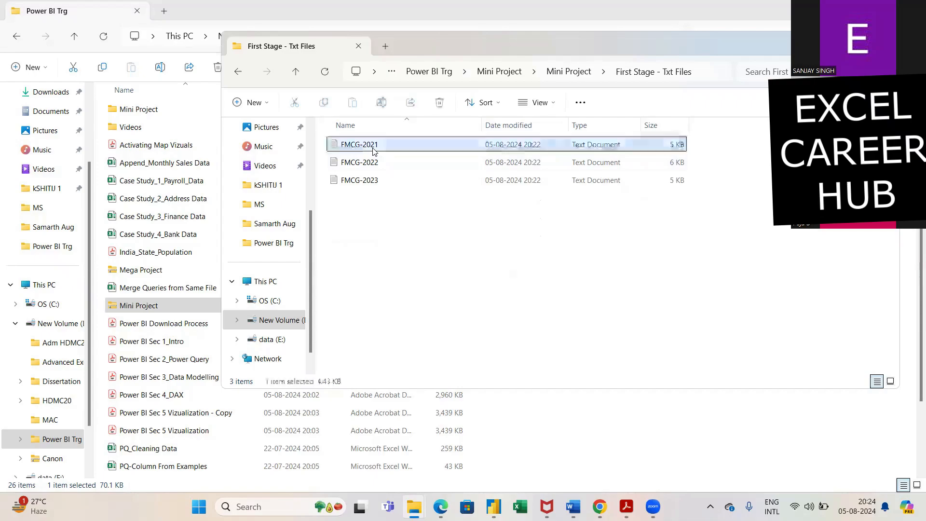
pyautogui.doubleClick(374, 150)
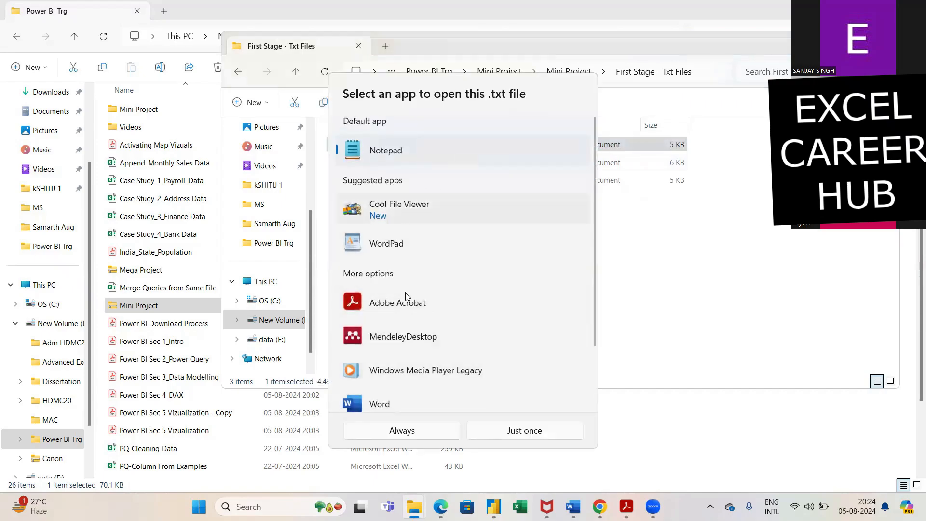
pyautogui.scroll(-3, 409, 289)
pyautogui.scroll(1, 414, 341)
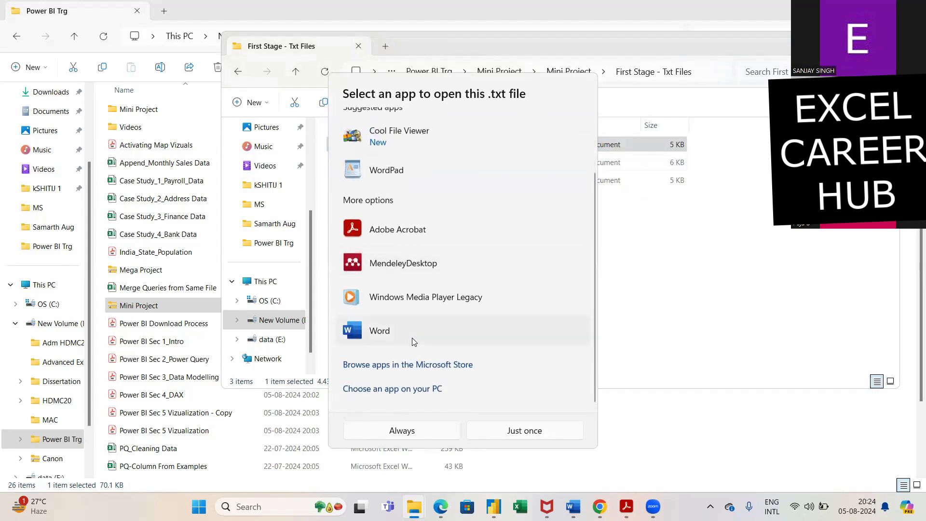
pyautogui.scroll(2, 413, 341)
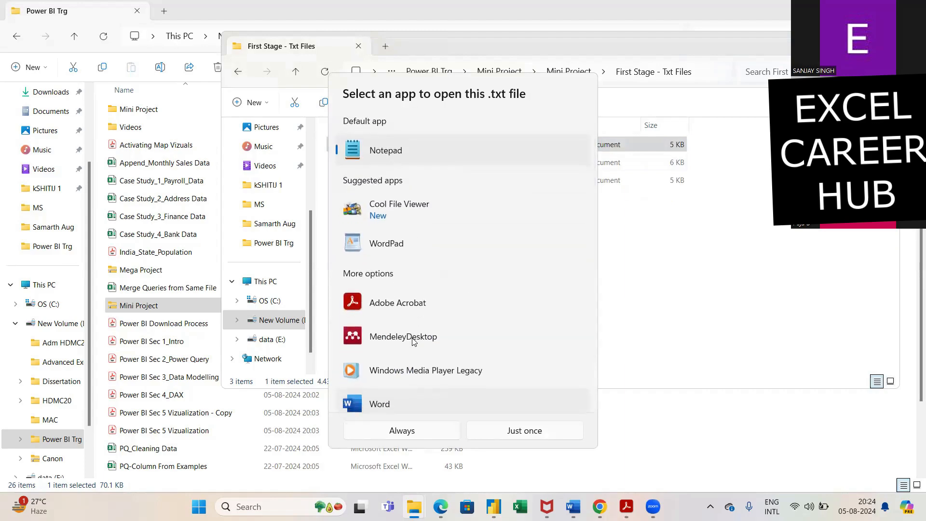
pyautogui.scroll(-3, 413, 342)
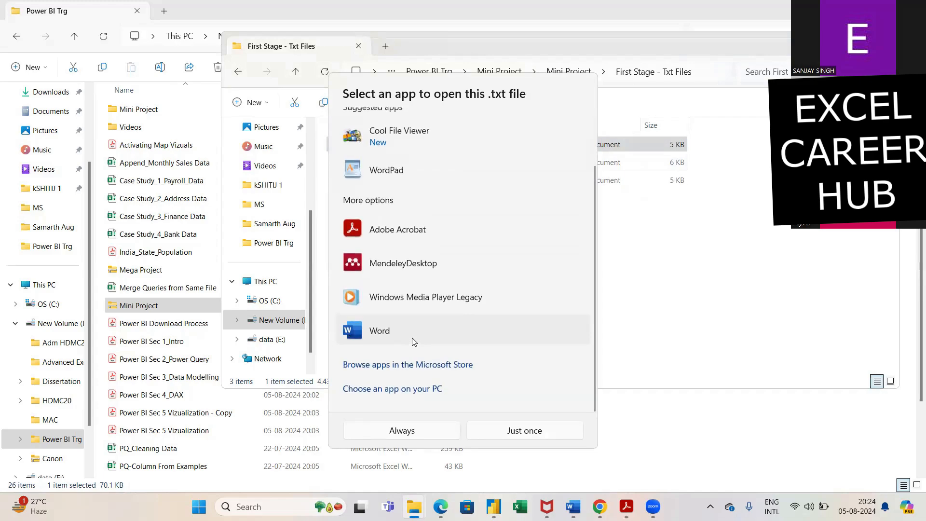
pyautogui.click(379, 334)
pyautogui.scroll(2, 424, 234)
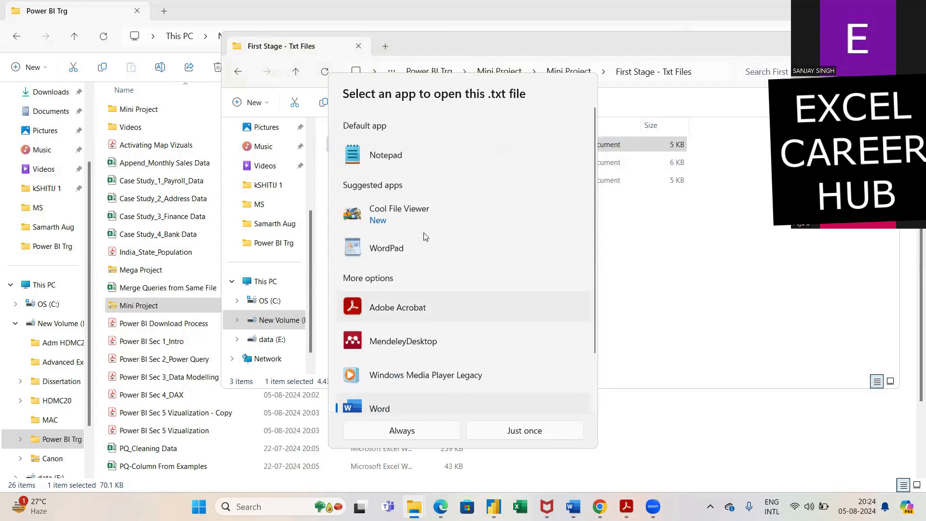
pyautogui.click(396, 150)
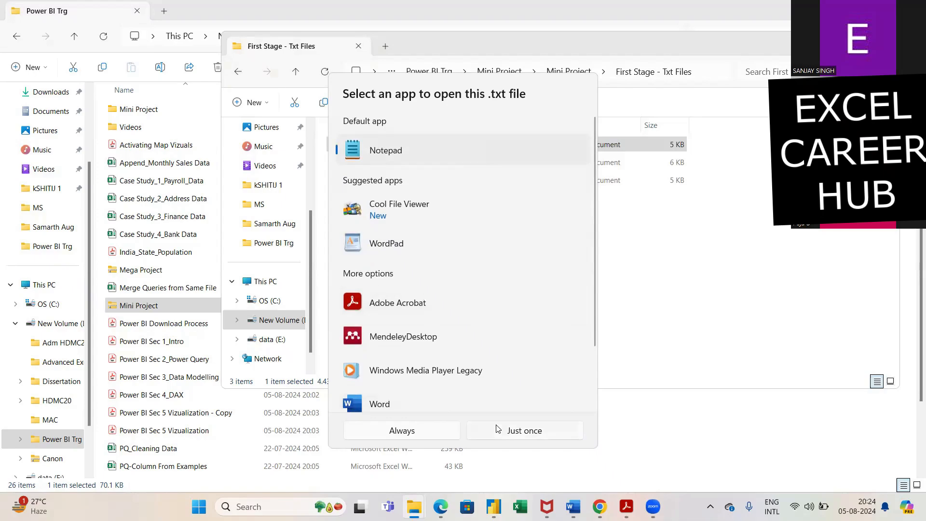
pyautogui.click(449, 428)
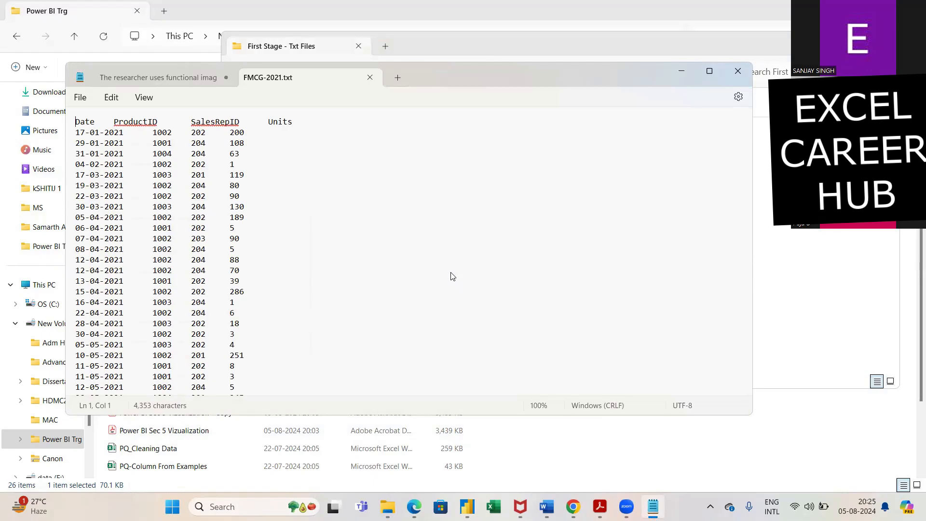
pyautogui.scroll(-20, 452, 276)
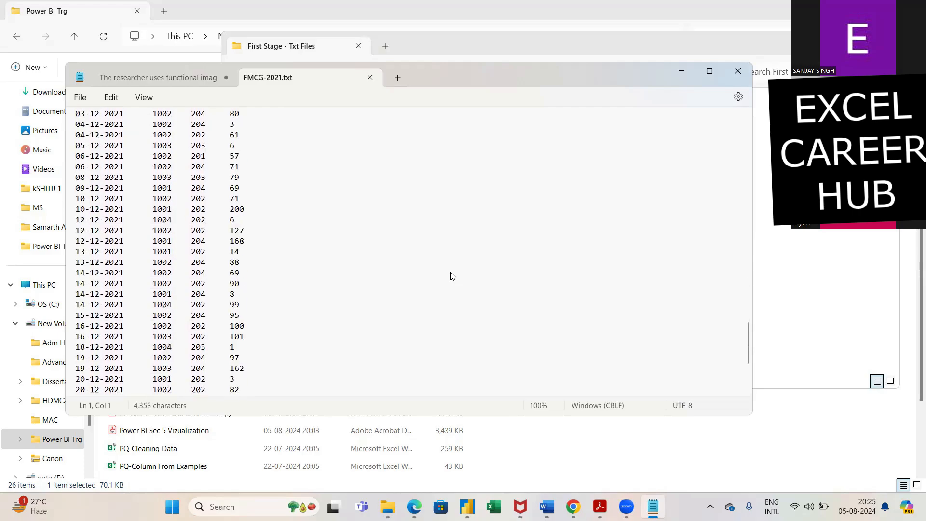
pyautogui.scroll(20, 453, 276)
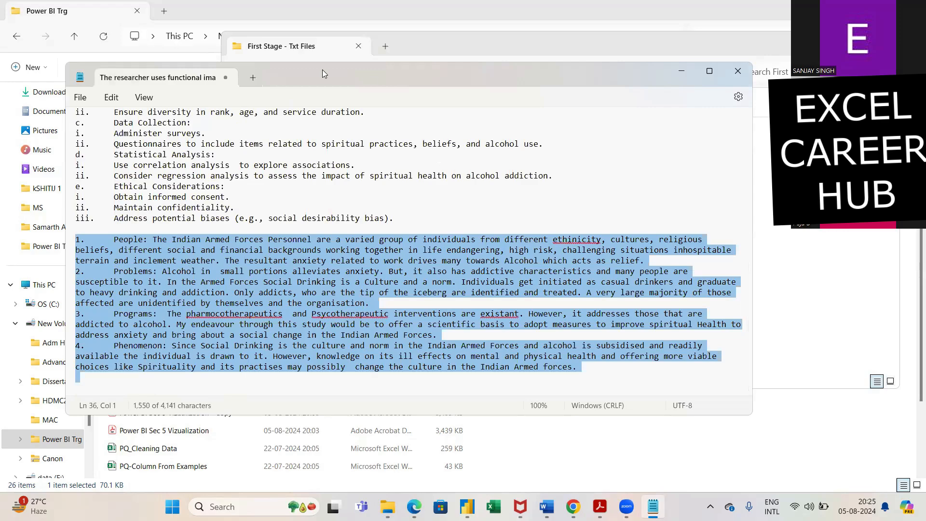
# Step: View the column layout of the FMCG-2022 text file and close it
pyautogui.click(734, 68)
pyautogui.doubleClick(387, 163)
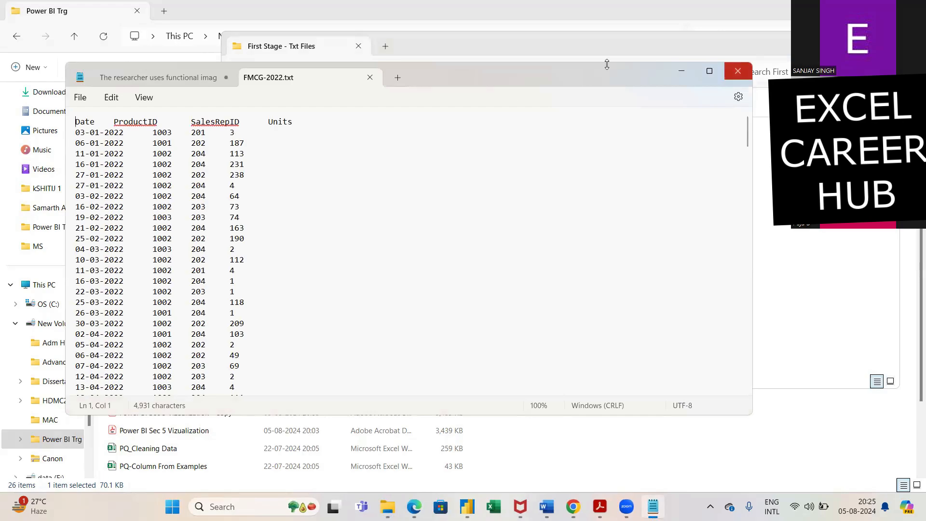
pyautogui.click(731, 72)
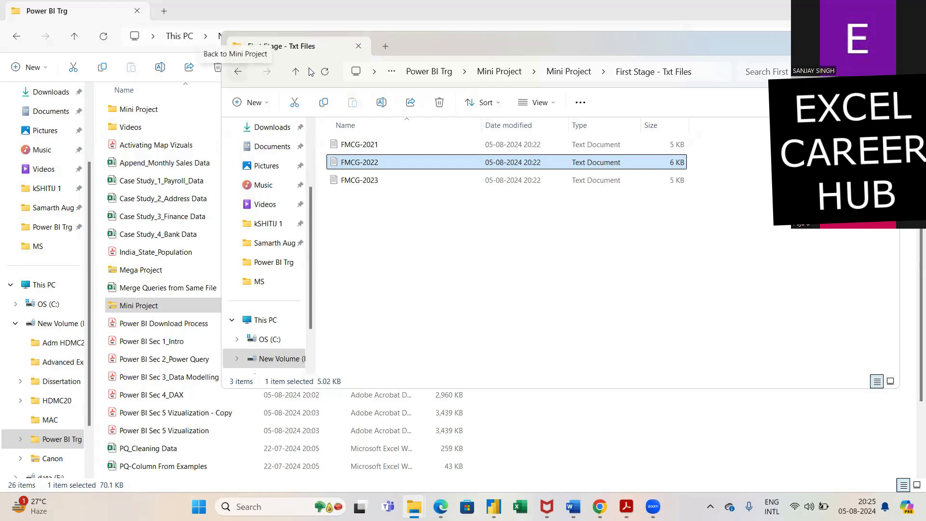
# Step: Open the Dimension Table workbook from the Mini Project folder, examine its product and sales rep tables, and return to Power BI Desktop
pyautogui.click(237, 73)
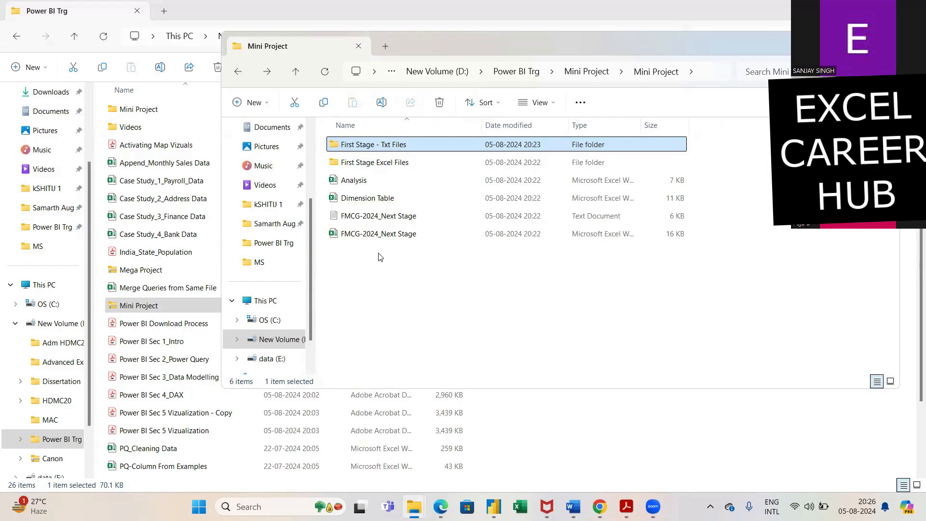
pyautogui.doubleClick(379, 198)
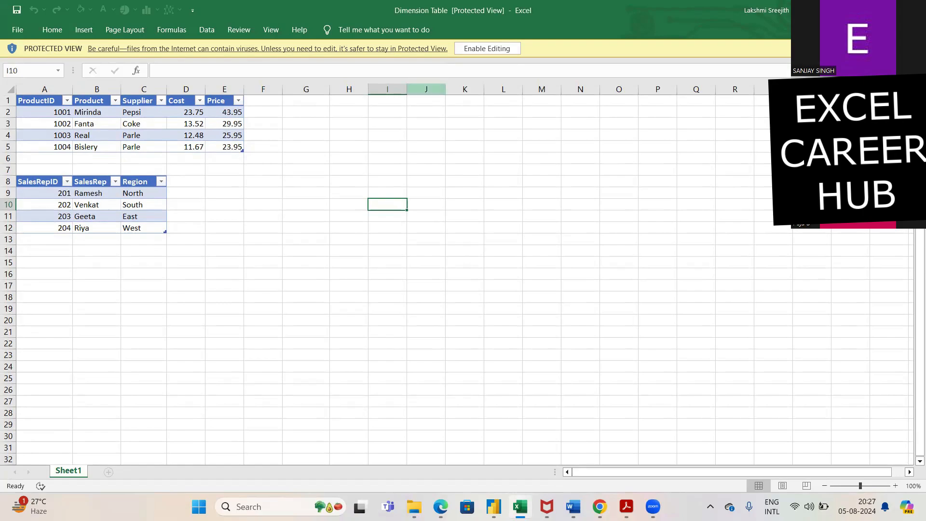
pyautogui.click(487, 48)
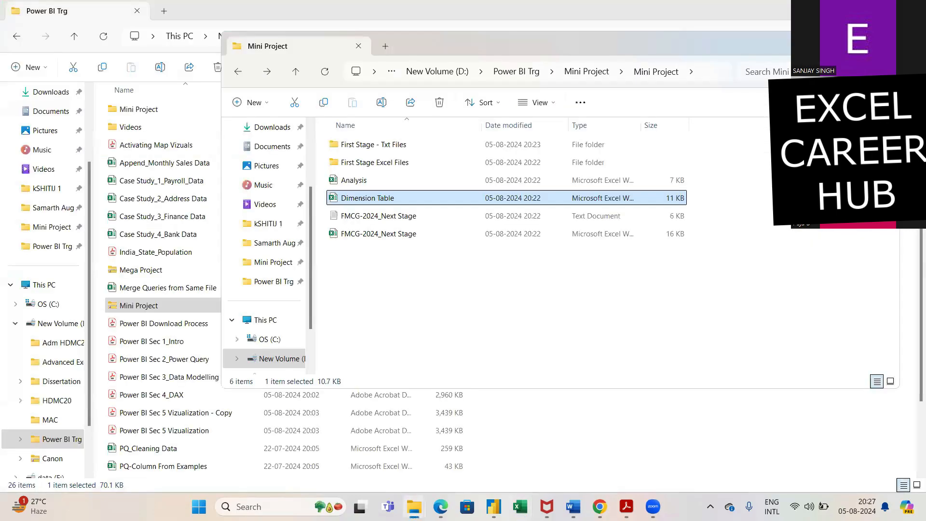
pyautogui.hotkey('alt', 'F4')
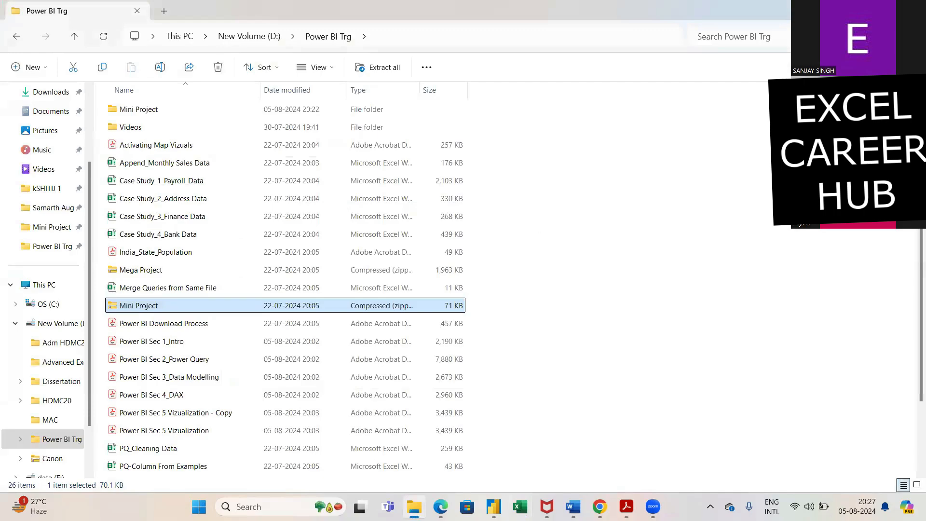
pyautogui.click(914, 10)
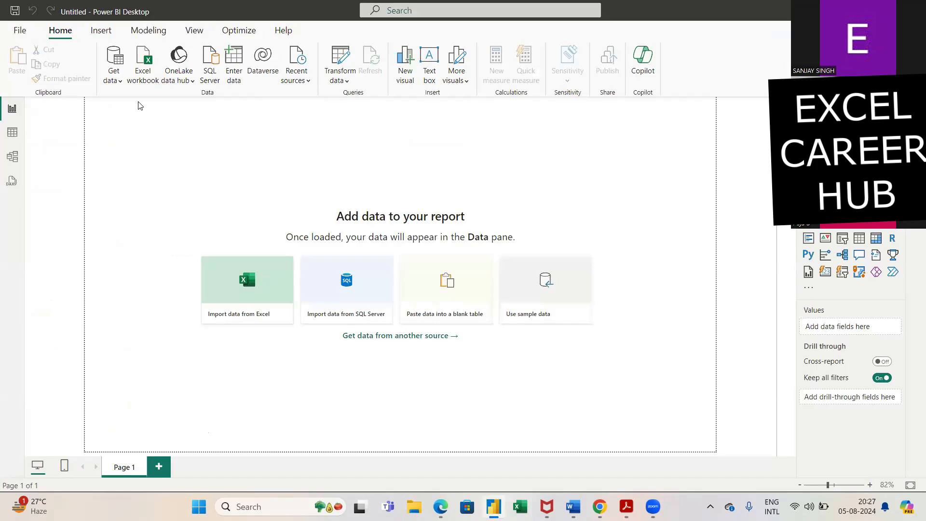
# Step: Start a new data import with the Folder connector from the full list of data sources
pyautogui.click(120, 81)
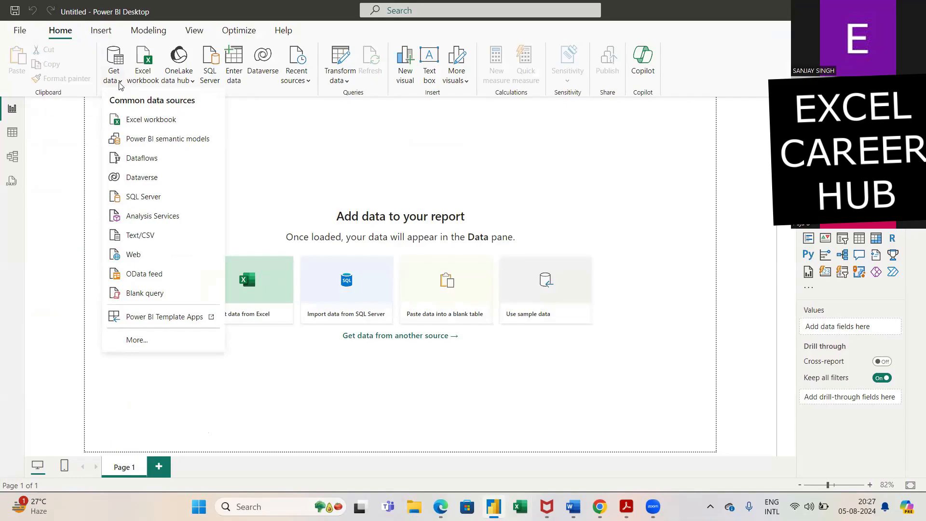
pyautogui.click(133, 341)
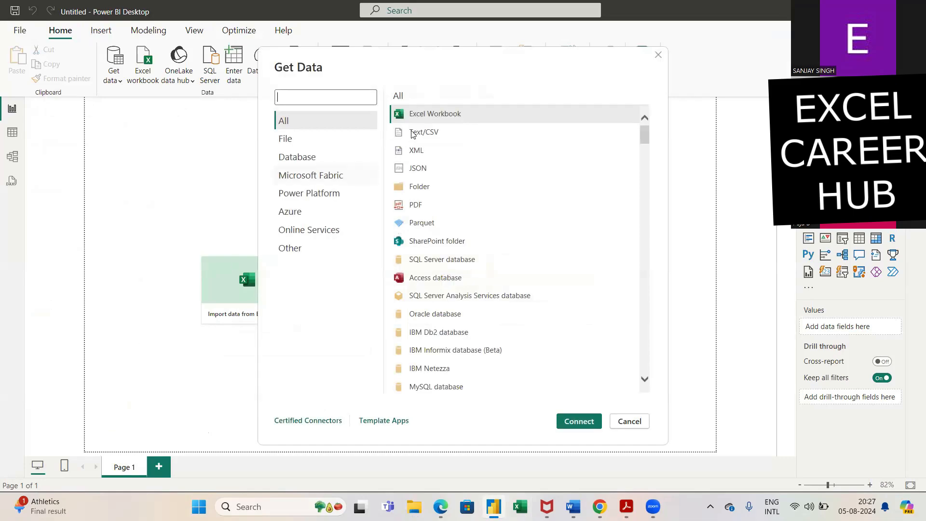
pyautogui.click(427, 192)
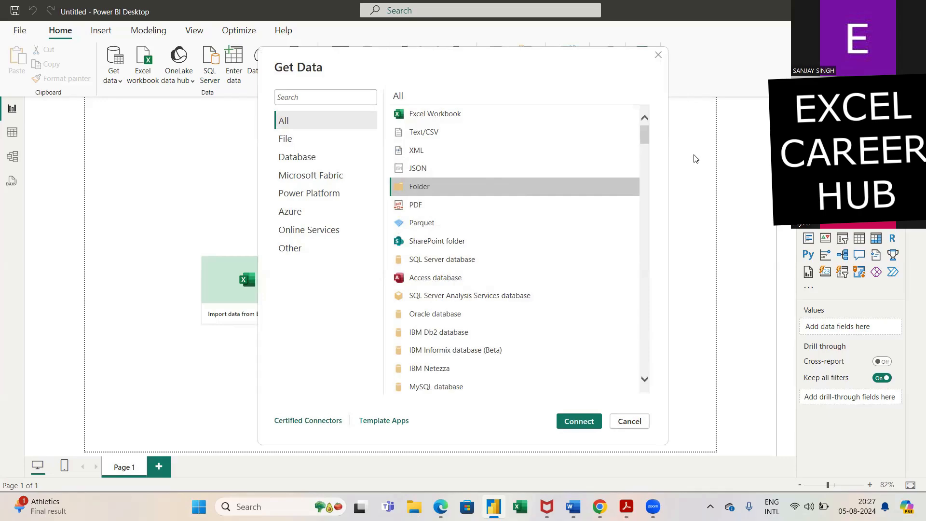
pyautogui.doubleClick(510, 190)
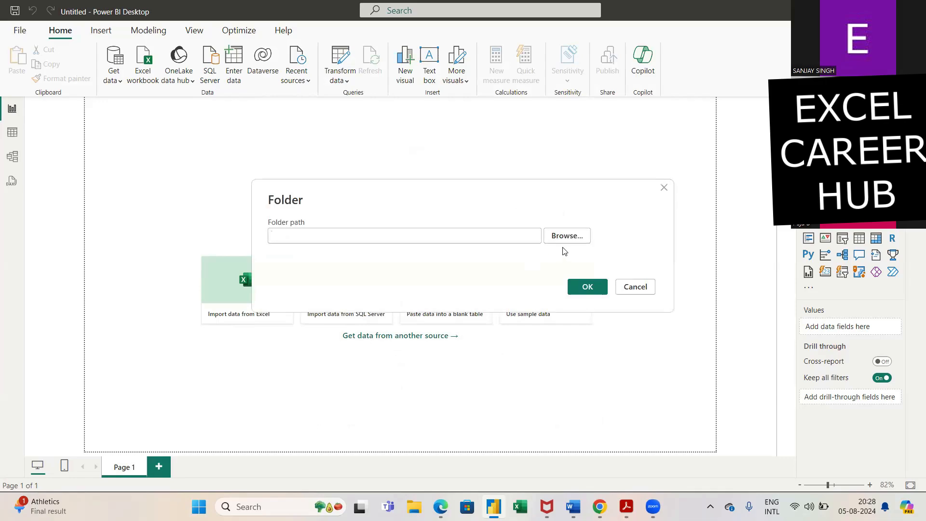
# Step: Set the folder path to D:\Power BI Trg\Mini Project\Mini Project\First Stage - Txt Files and connect to it
pyautogui.click(568, 236)
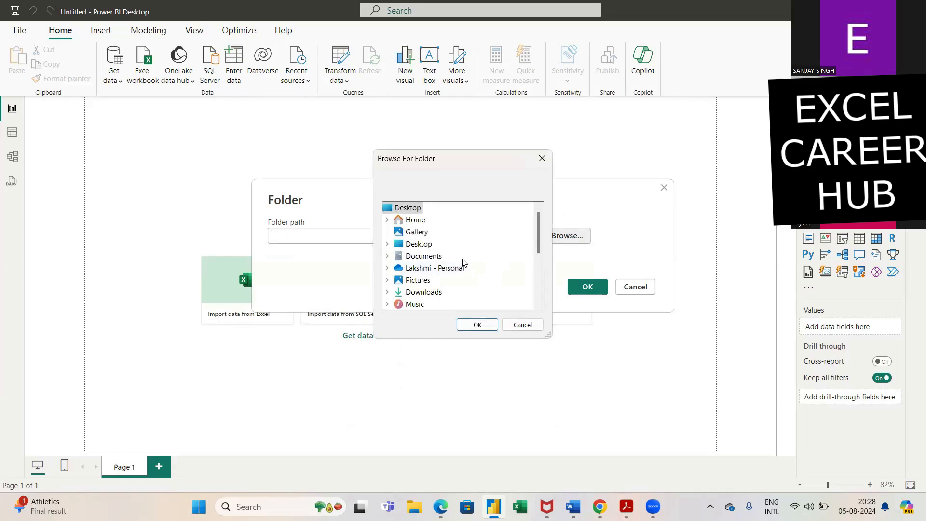
pyautogui.scroll(-2, 485, 285)
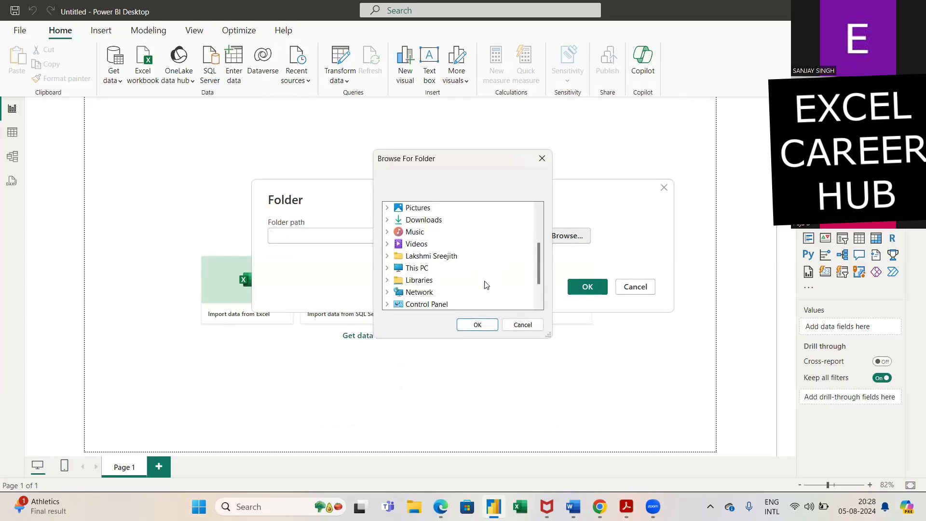
pyautogui.scroll(-1, 486, 285)
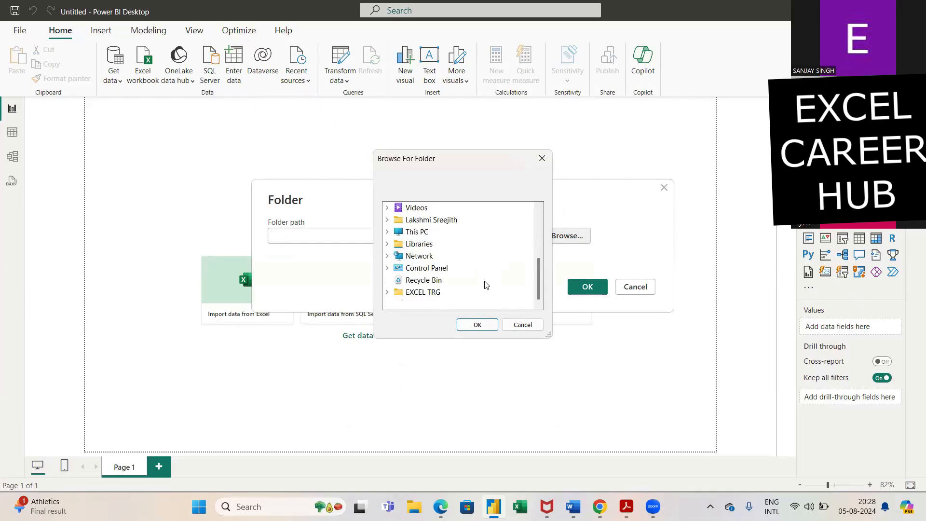
pyautogui.scroll(1, 485, 285)
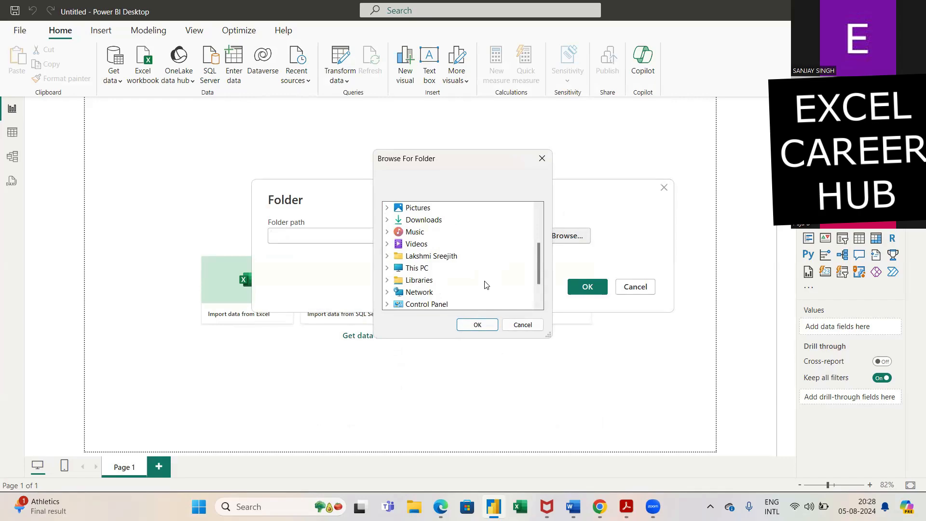
pyautogui.doubleClick(424, 271)
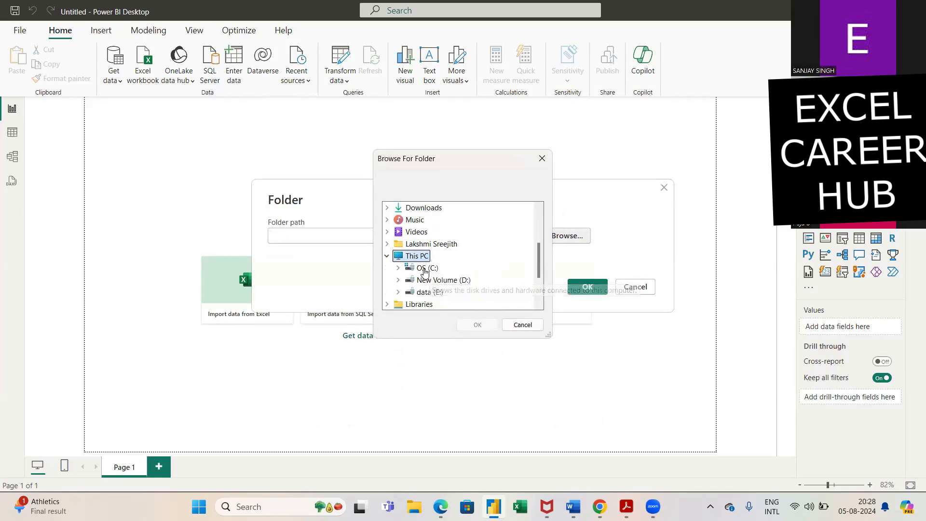
pyautogui.doubleClick(462, 282)
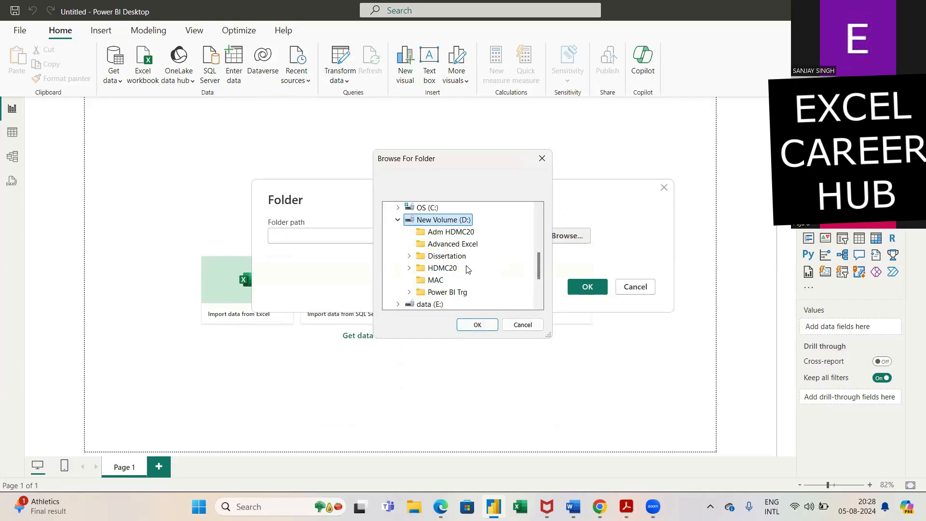
pyautogui.doubleClick(458, 295)
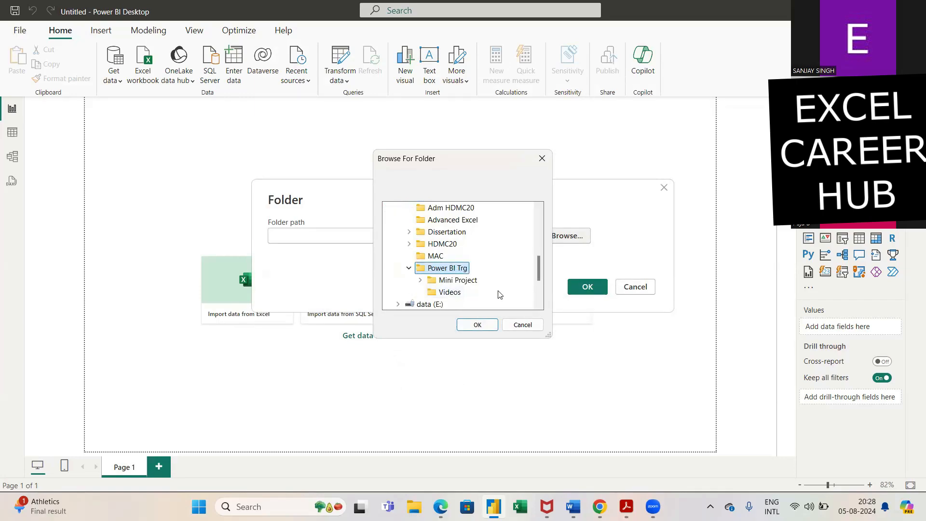
pyautogui.doubleClick(472, 282)
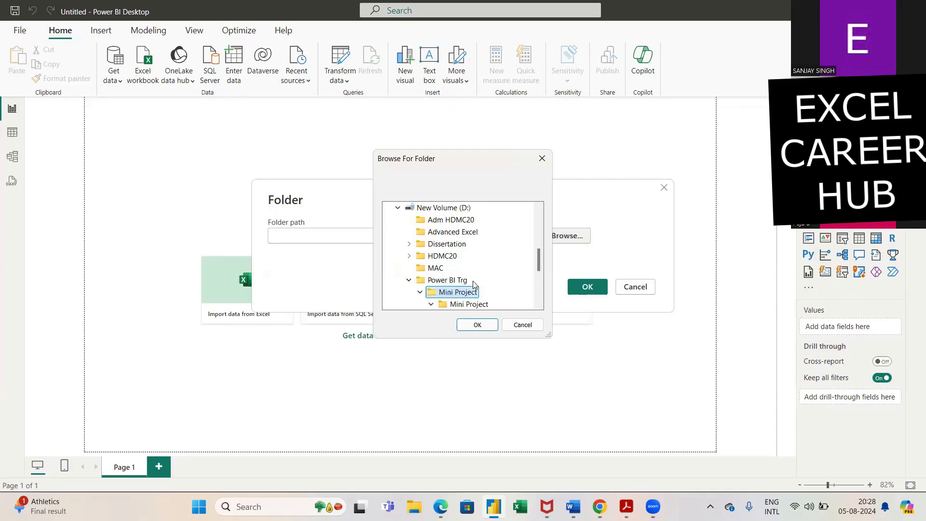
pyautogui.scroll(-4, 486, 279)
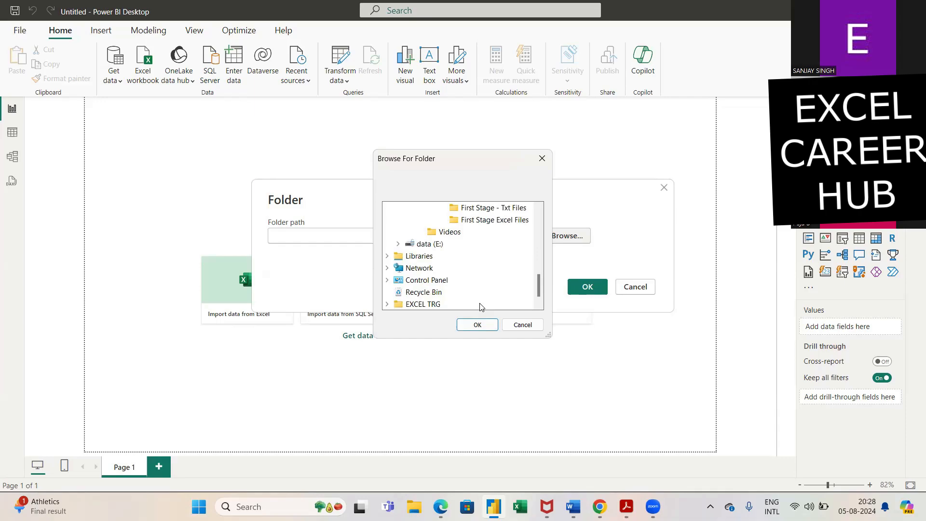
pyautogui.click(489, 213)
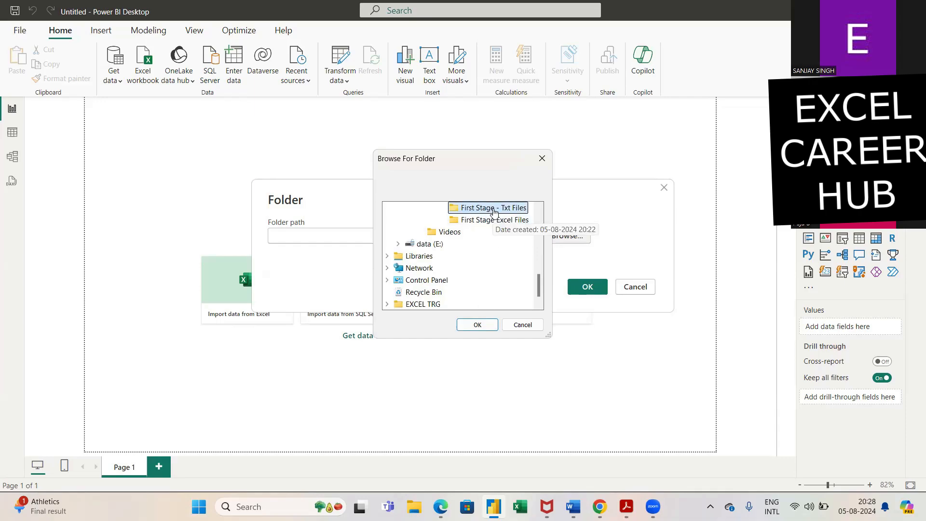
pyautogui.click(477, 324)
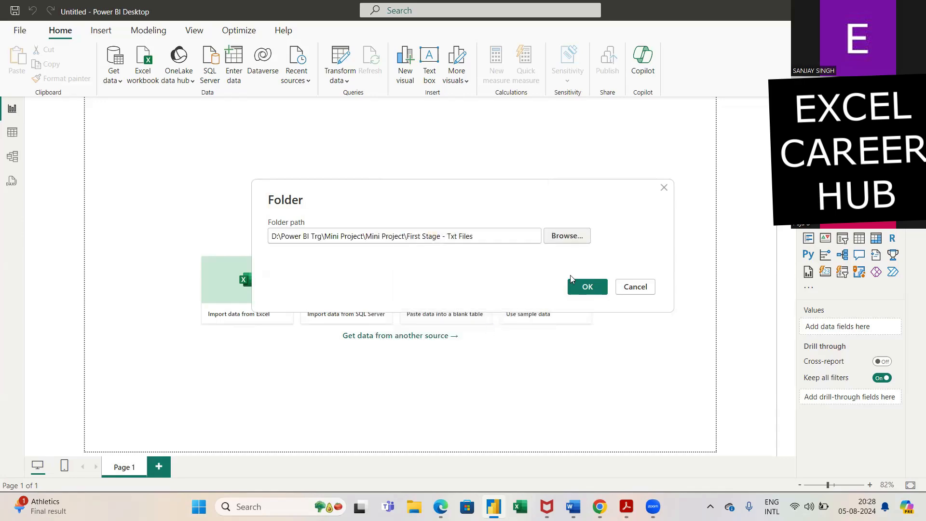
pyautogui.click(584, 288)
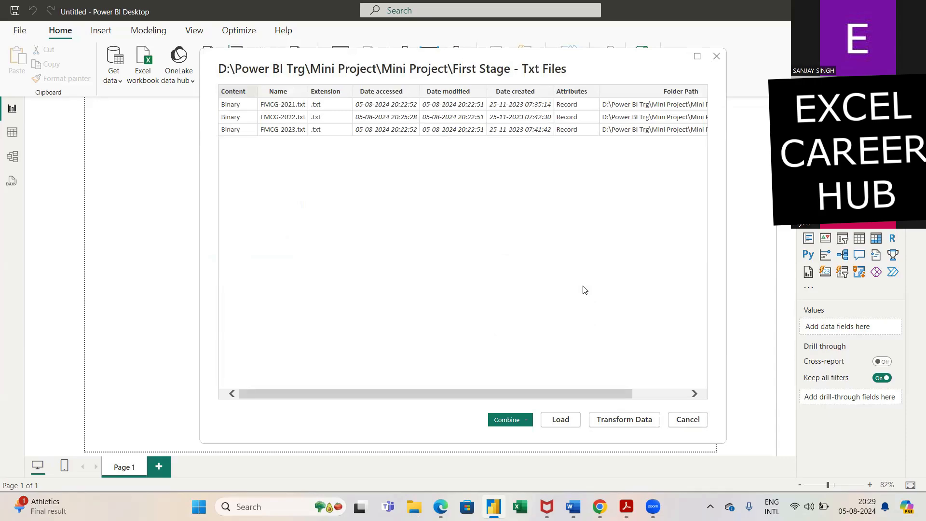
# Step: Open the folder's file list in Power Query Editor for transformation and remove all columns except Content
pyautogui.click(625, 419)
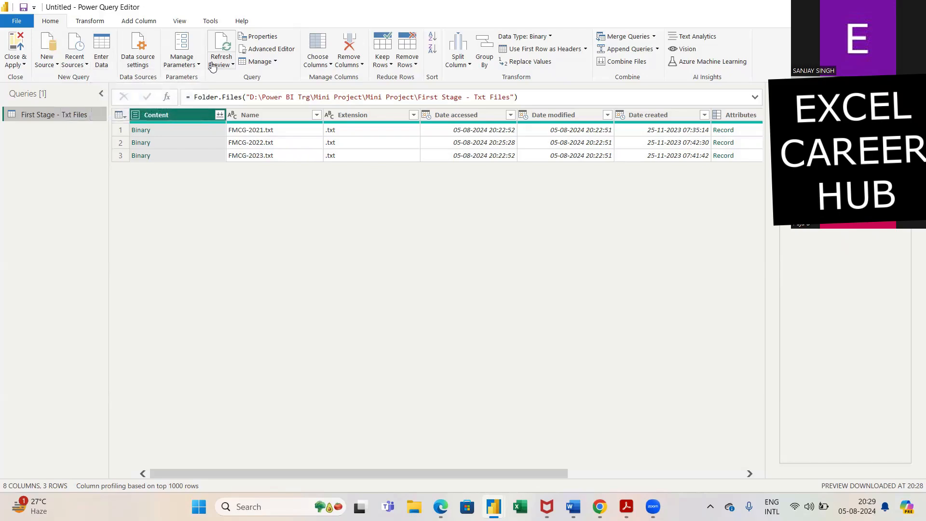
pyautogui.click(363, 67)
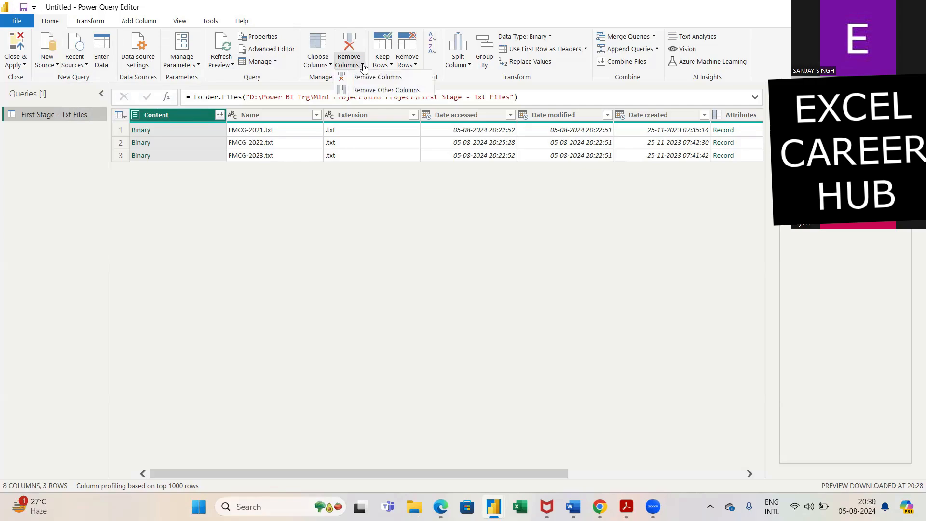
pyautogui.click(378, 91)
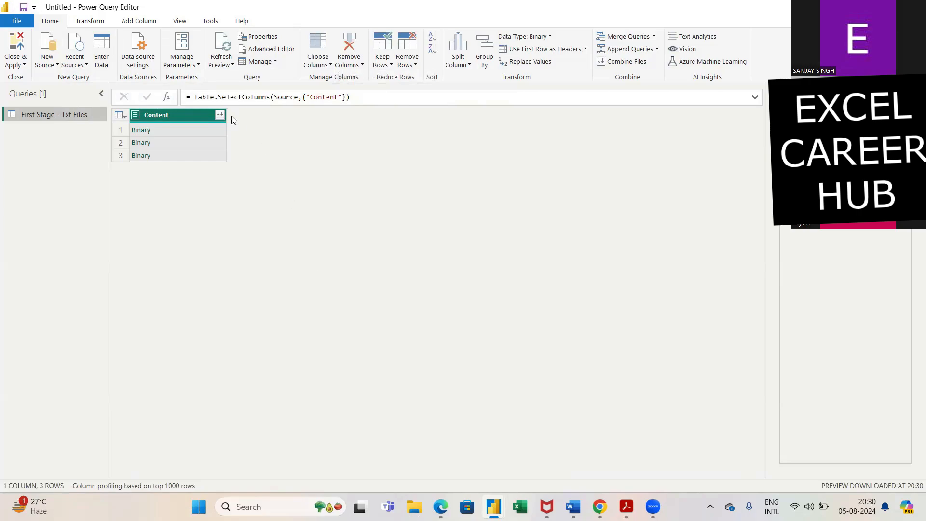
# Step: Combine the text files from the Content column using the first file as sample and Tab delimiter, and review the combined rows
pyautogui.click(219, 115)
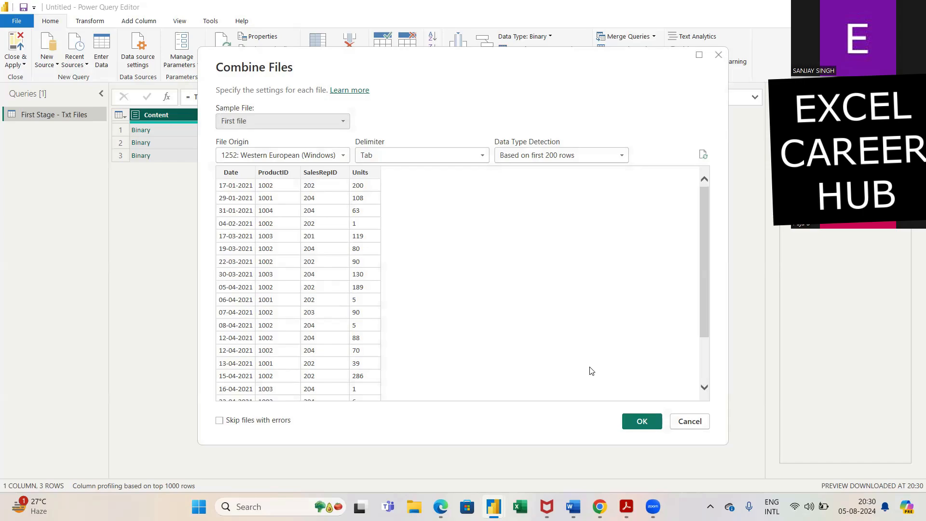
pyautogui.click(642, 422)
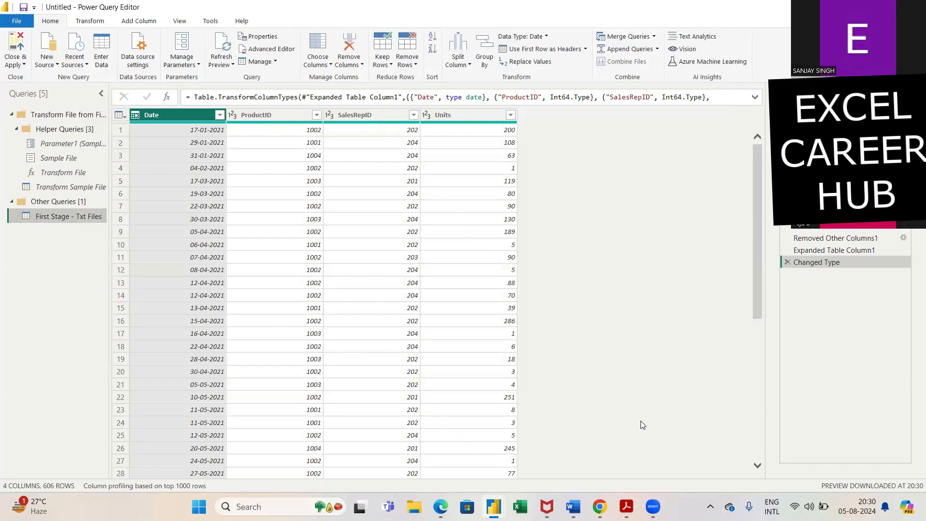
pyautogui.scroll(-15, 643, 423)
pyautogui.scroll(-20, 642, 421)
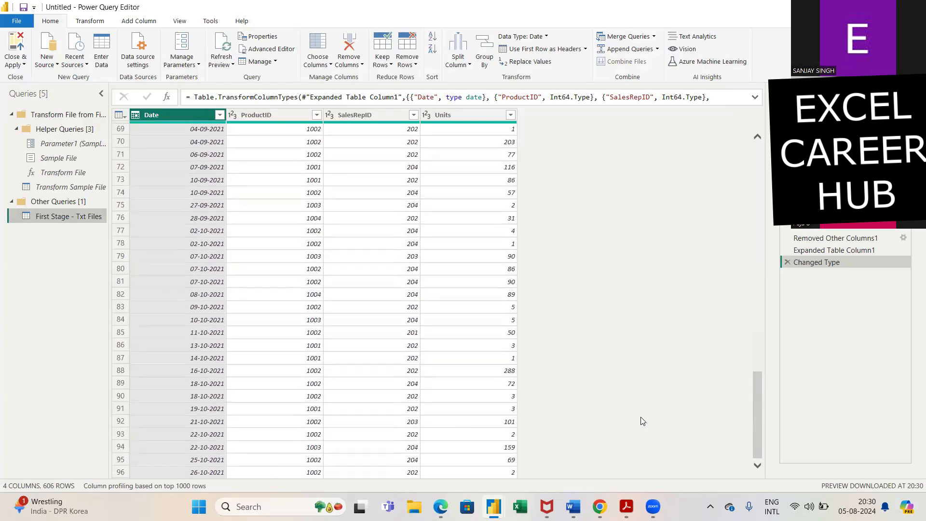
pyautogui.scroll(-20, 642, 421)
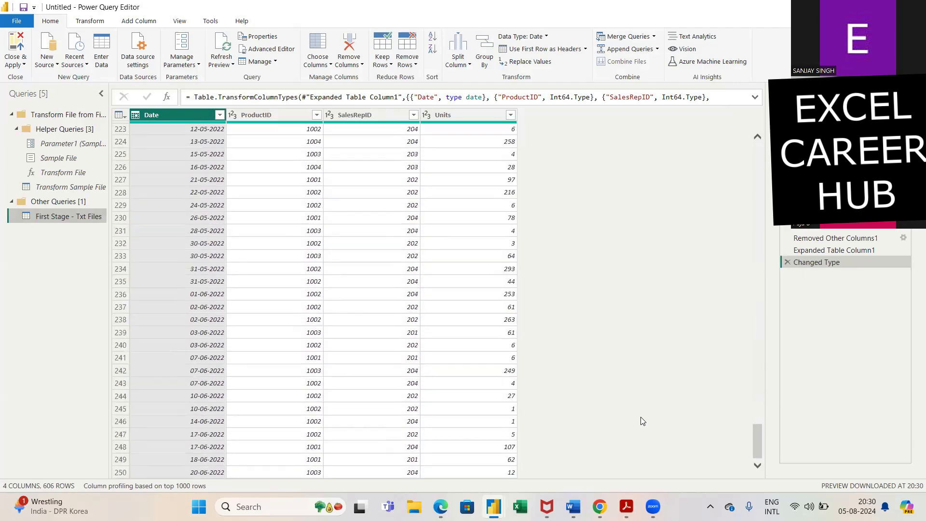
pyautogui.scroll(-20, 643, 421)
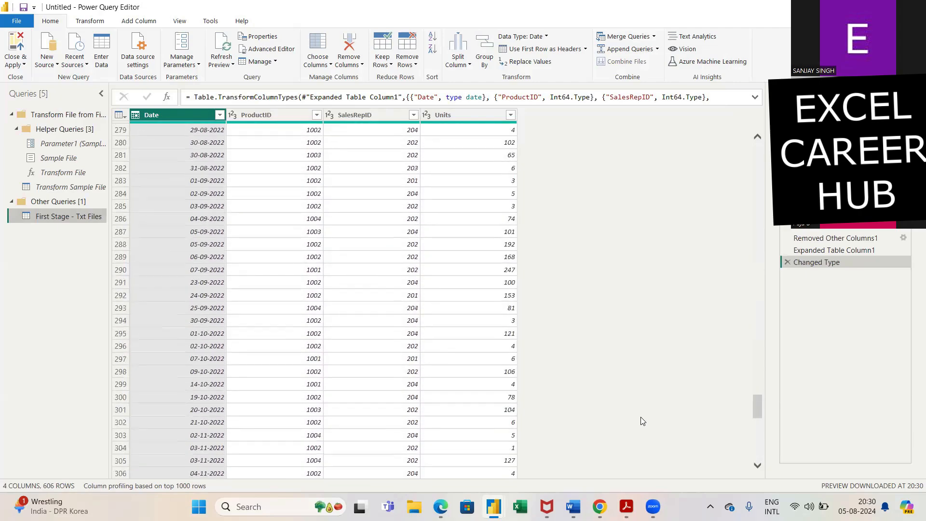
pyautogui.scroll(-12, 643, 421)
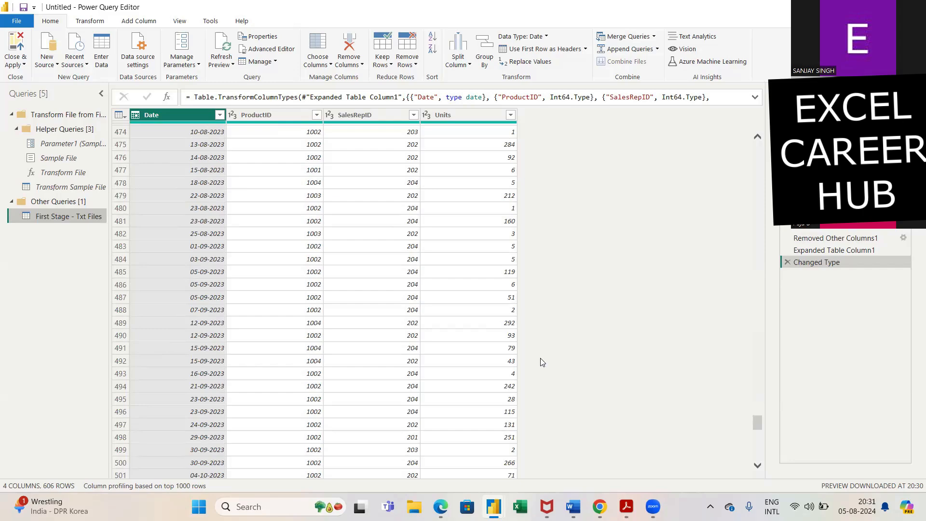
# Step: Close Power Query Editor with its changes applied and expand all tables and fields in the report's data list
pyautogui.click(17, 61)
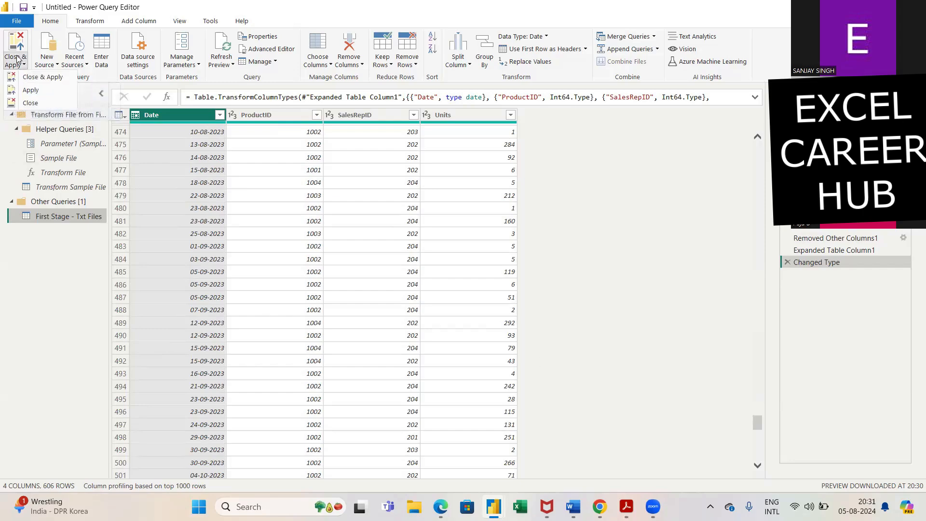
pyautogui.click(37, 77)
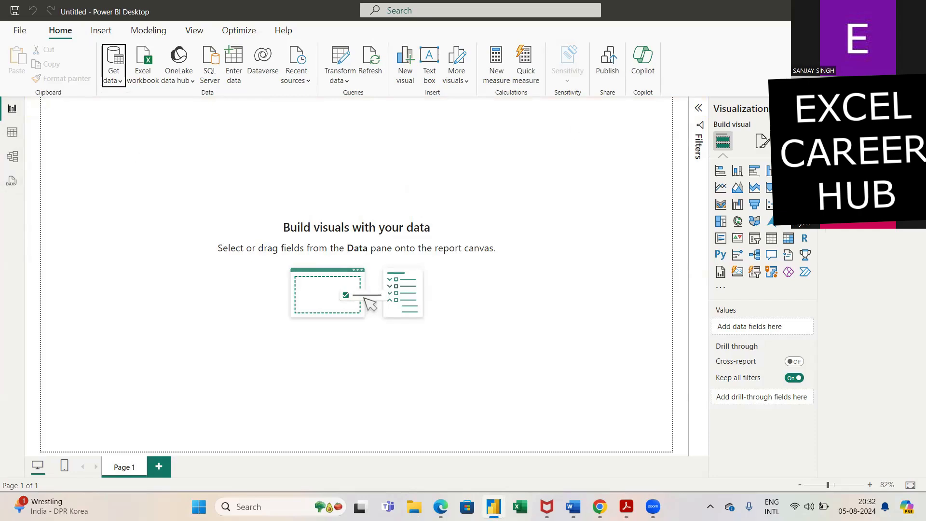
pyautogui.rightClick(859, 155)
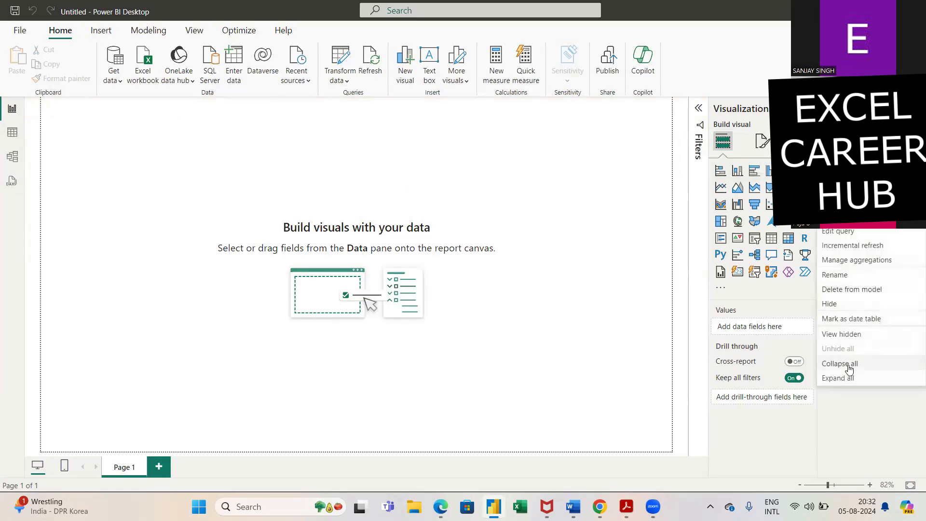
pyautogui.click(846, 380)
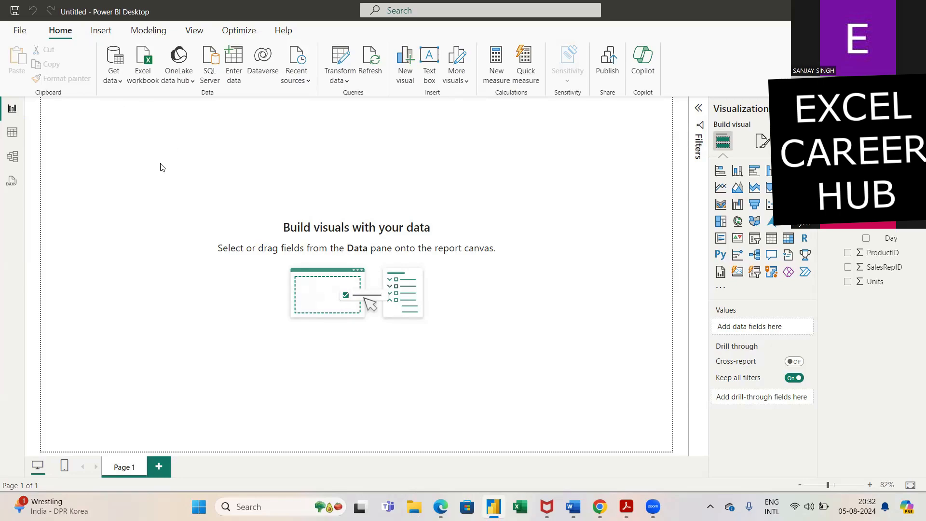
# Step: Examine the loaded First Stage - Txt Files table in Table view and in Model view
pyautogui.click(13, 133)
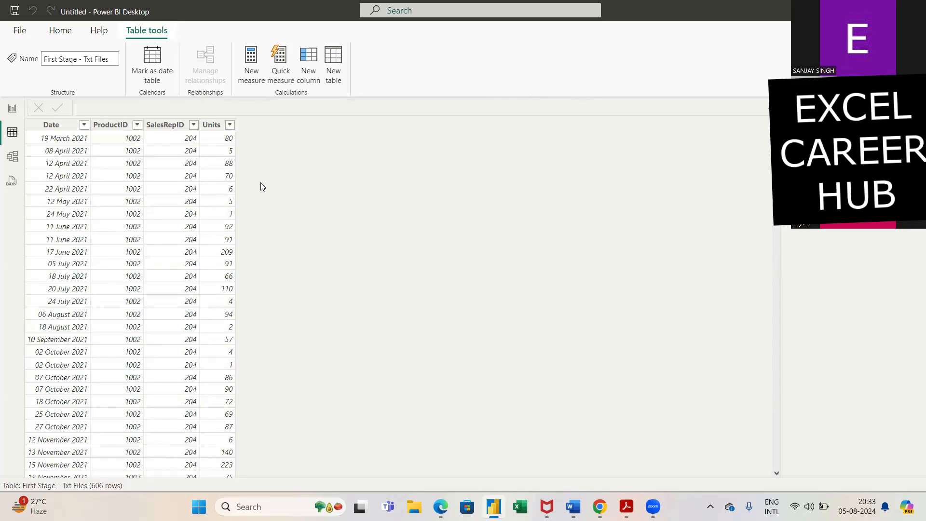
pyautogui.click(13, 158)
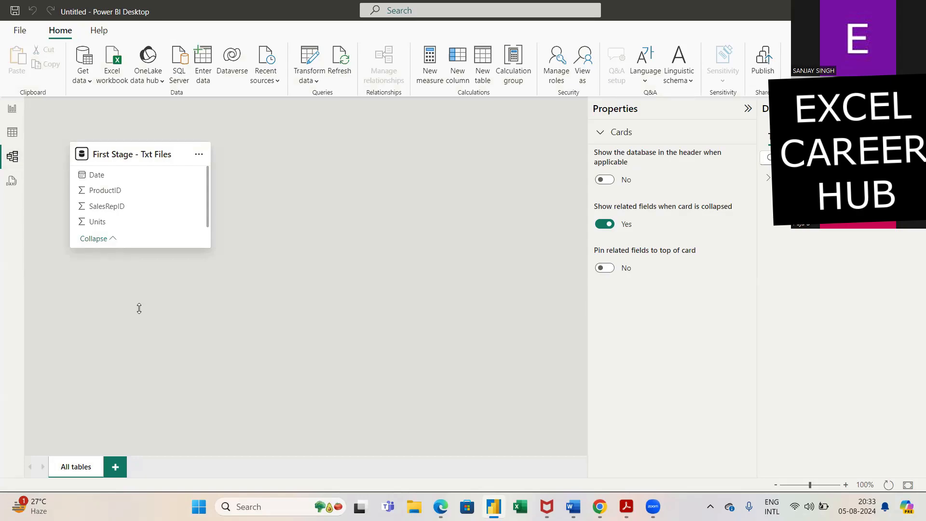
# Step: Connect to the Dimension Table Excel workbook in the inner Mini Project folder as a new data source
pyautogui.click(90, 82)
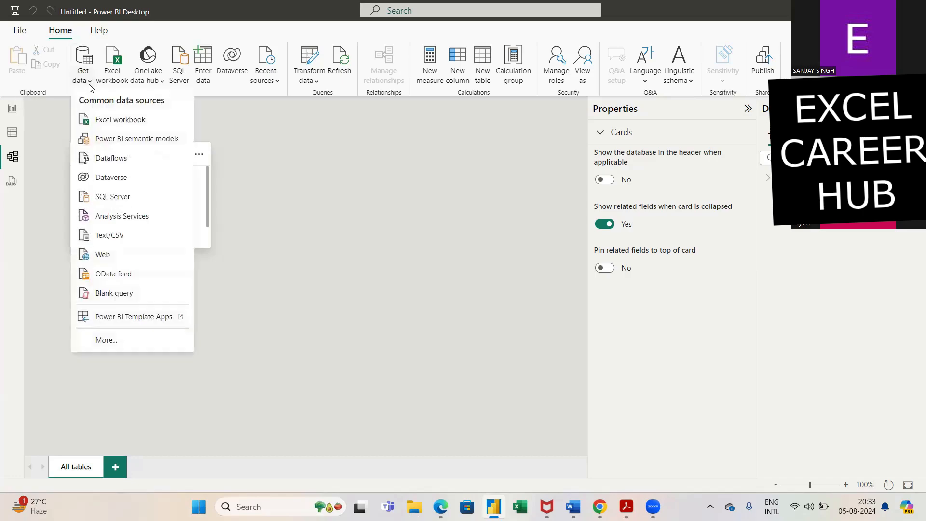
pyautogui.click(116, 121)
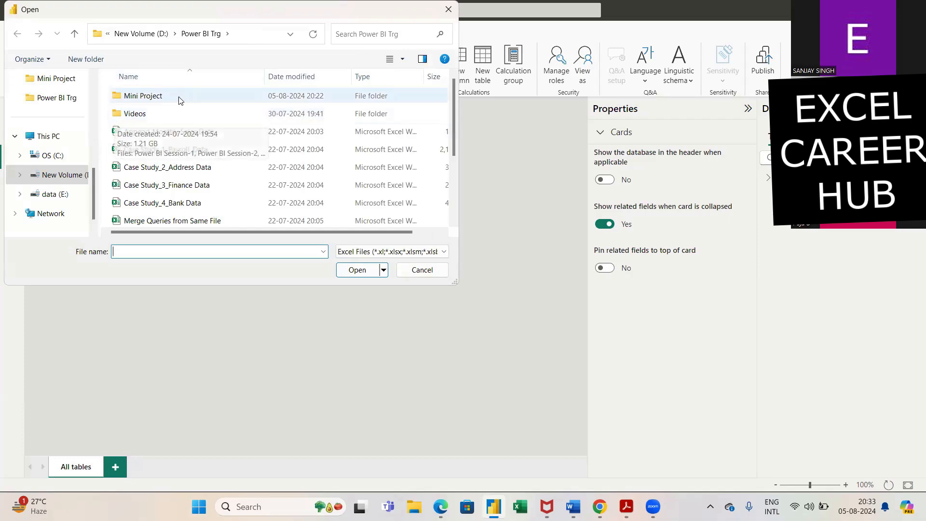
pyautogui.doubleClick(159, 100)
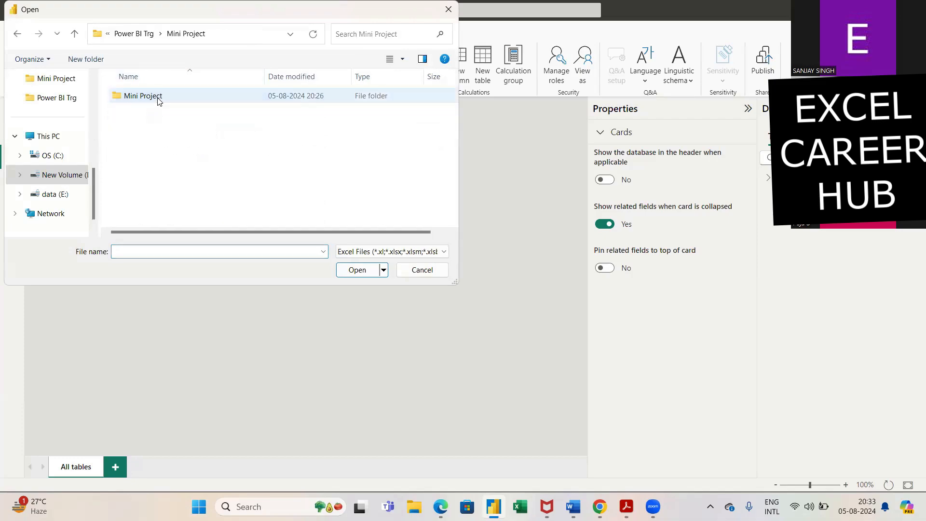
pyautogui.doubleClick(159, 96)
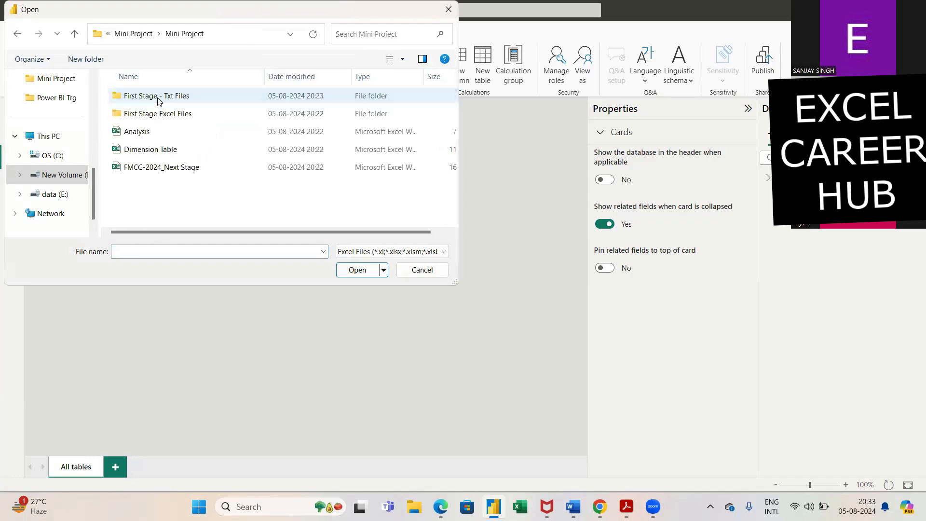
pyautogui.click(163, 150)
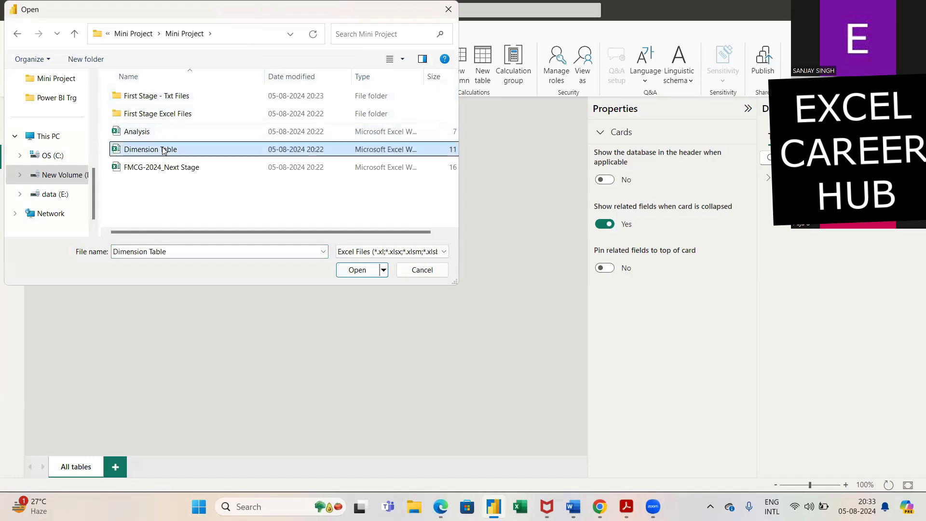
pyautogui.click(353, 273)
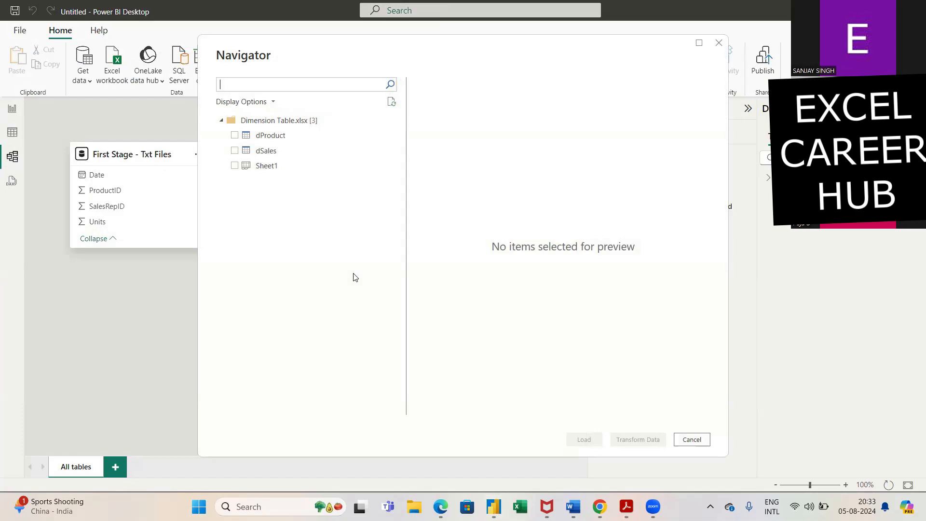
# Step: Load the dProduct and dSales tables from the Dimension Table workbook into the model
pyautogui.click(234, 136)
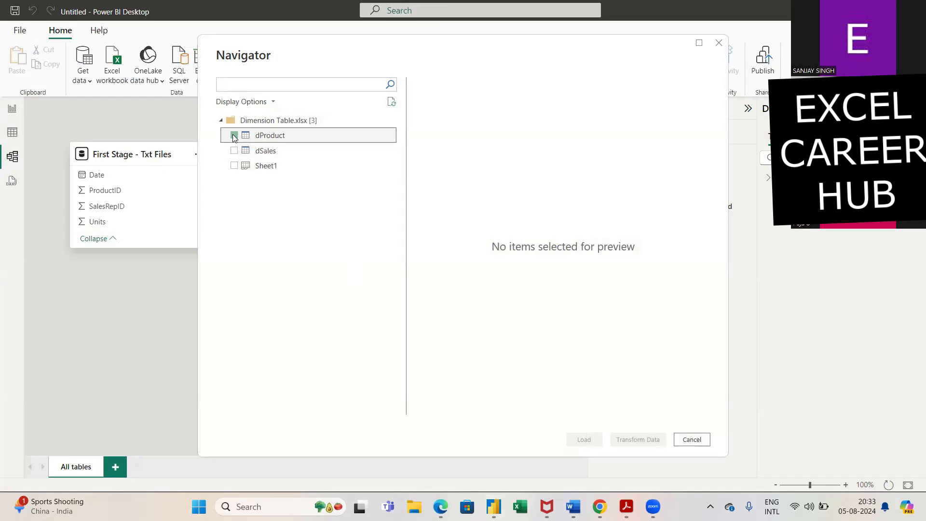
pyautogui.click(236, 150)
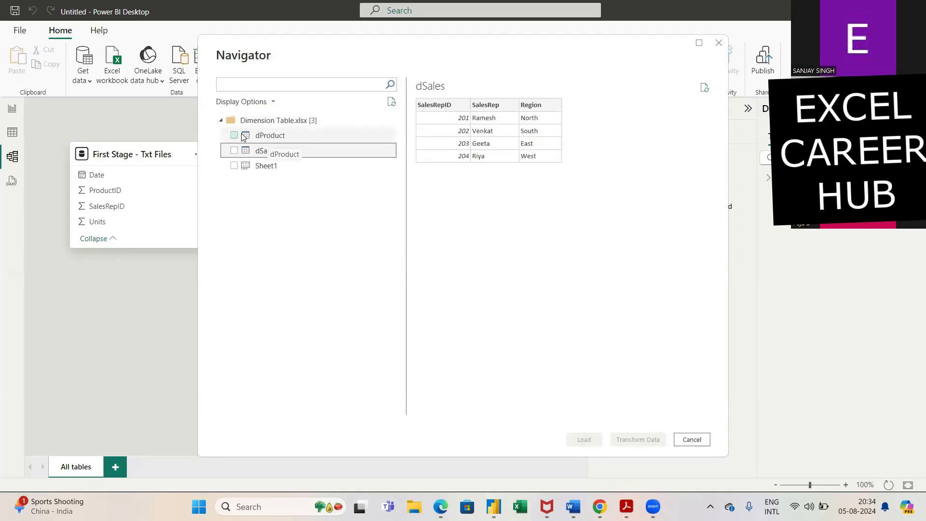
pyautogui.click(234, 135)
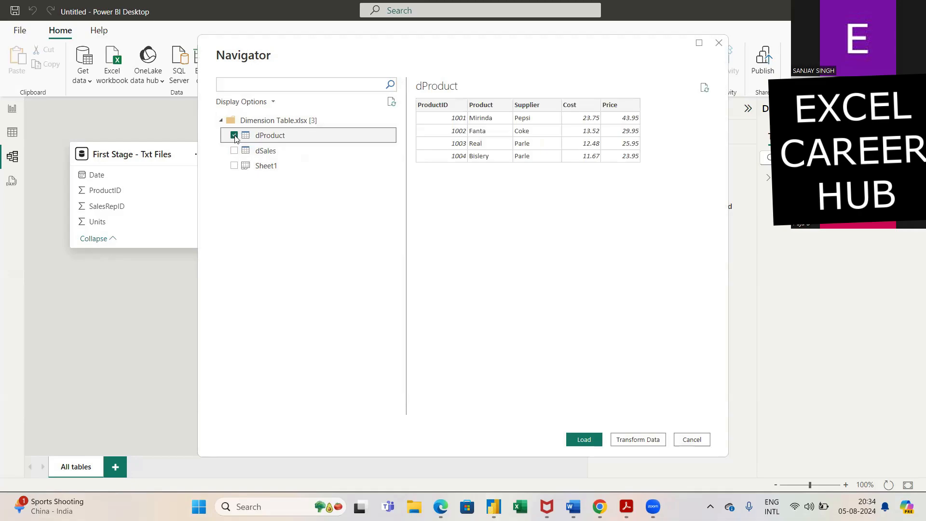
pyautogui.click(234, 151)
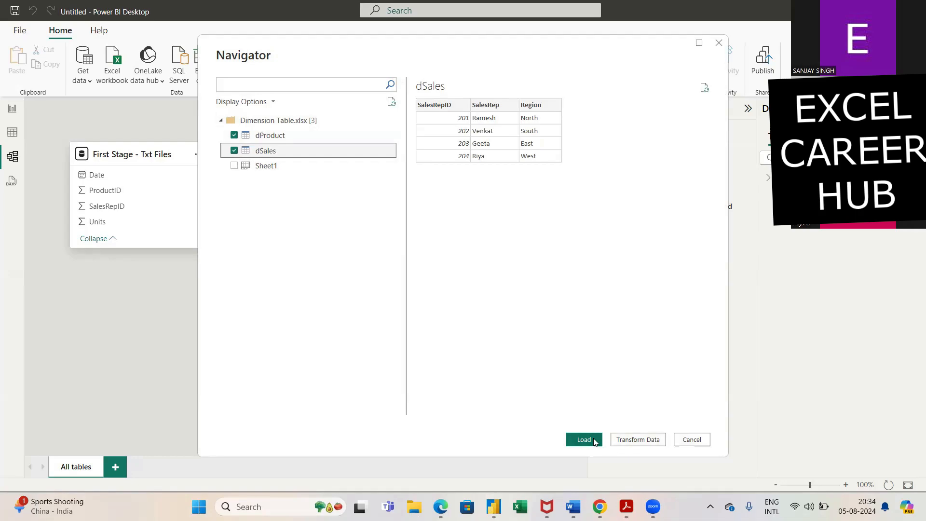
pyautogui.hotkey('alt', 'Tab')
pyautogui.hotkey('alt', 'Tab')
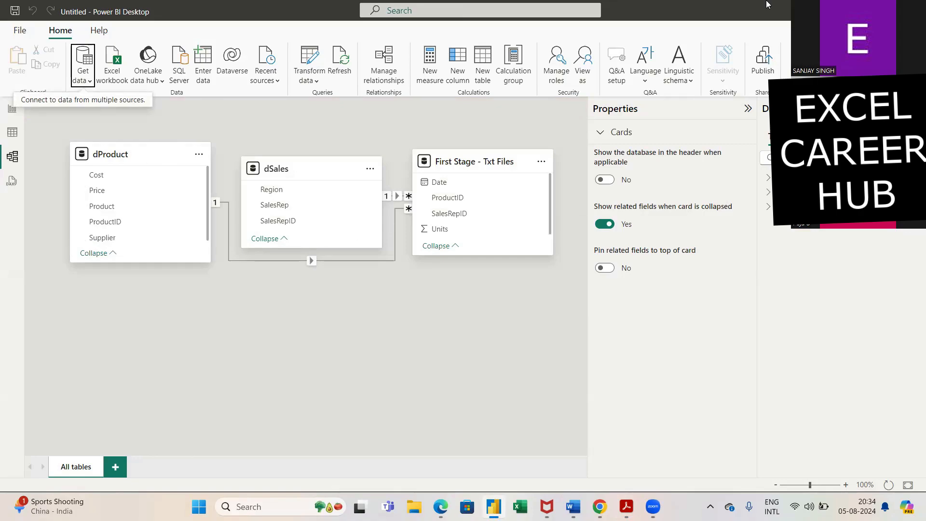
# Step: Delete the relationships linking dProduct and dSales to First Stage - Txt Files, moving the First Stage card clear of the others
pyautogui.rightClick(362, 259)
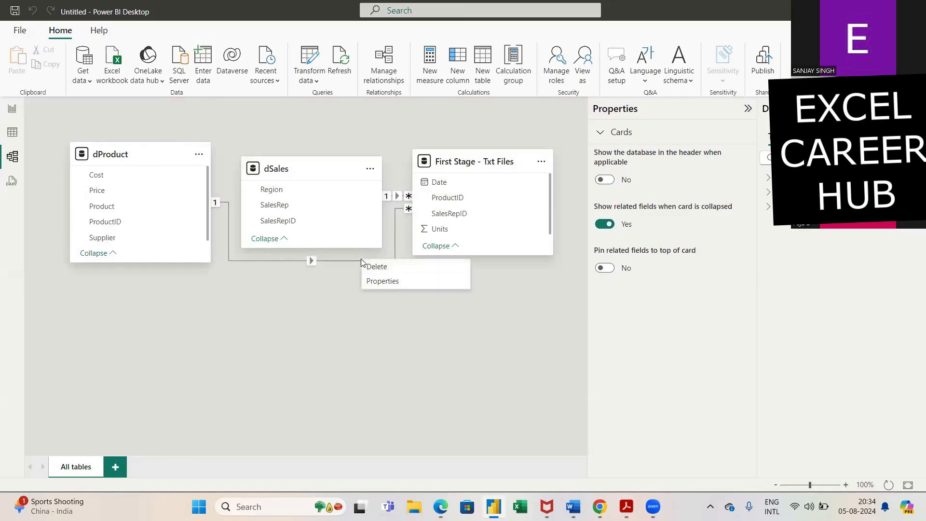
pyautogui.click(375, 268)
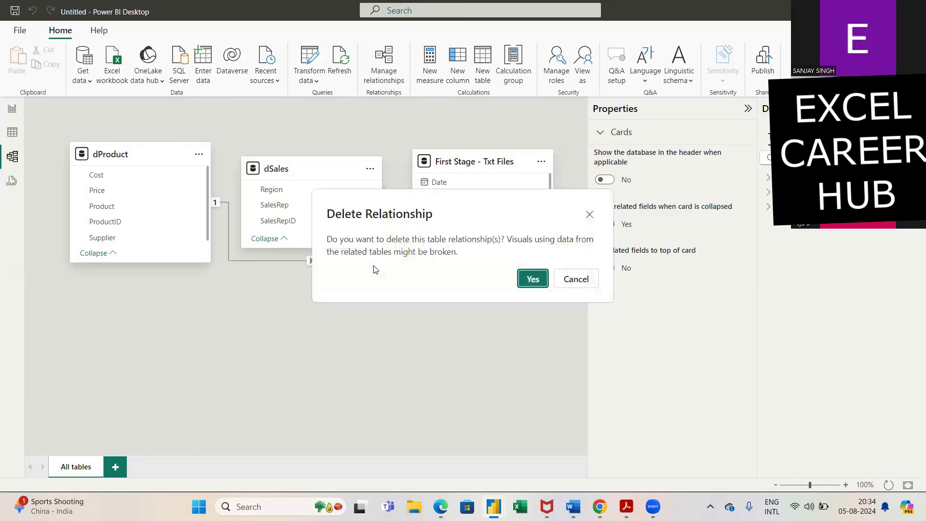
pyautogui.click(532, 279)
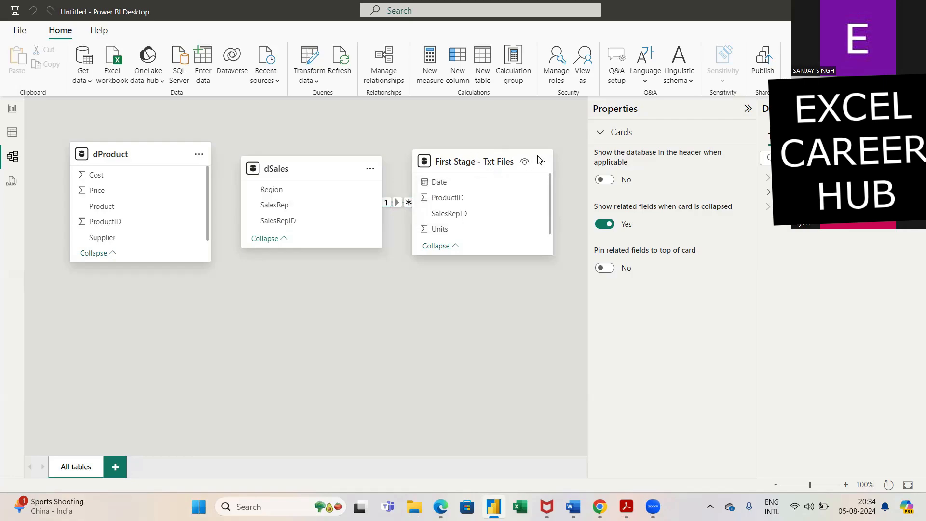
pyautogui.click(510, 155)
pyautogui.moveTo(510, 155); pyautogui.dragTo(521, 284)
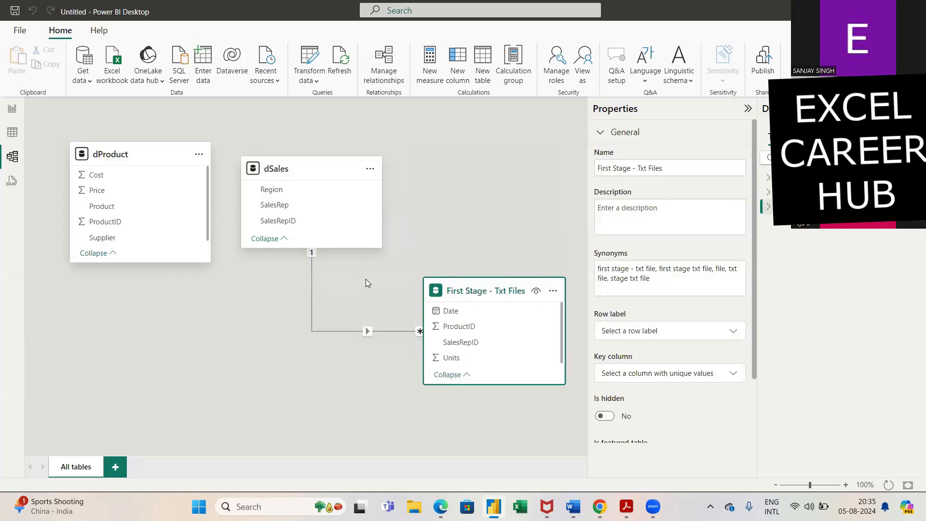
pyautogui.rightClick(312, 305)
pyautogui.click(327, 311)
pyautogui.click(540, 283)
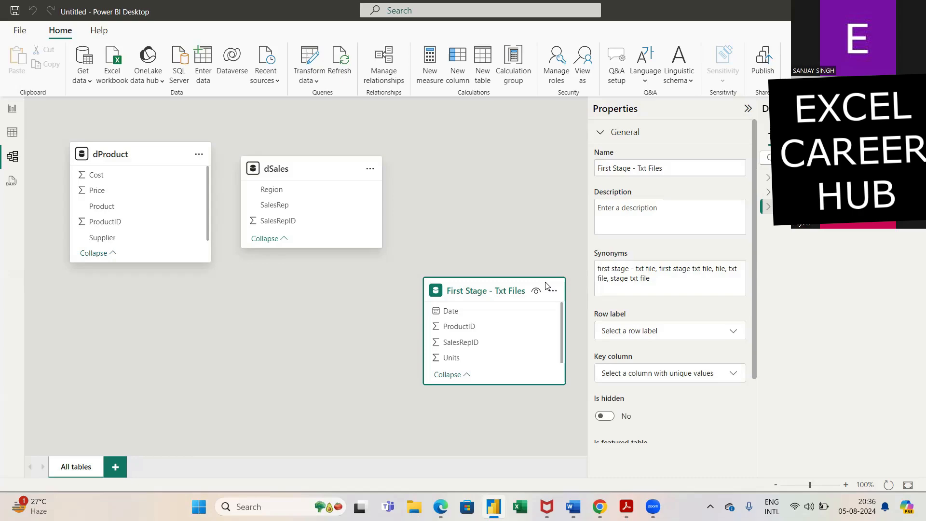
# Step: Make the First Stage - Txt Files card taller and move it below and between the dProduct and dSales cards
pyautogui.moveTo(560, 280); pyautogui.dragTo(571, 153)
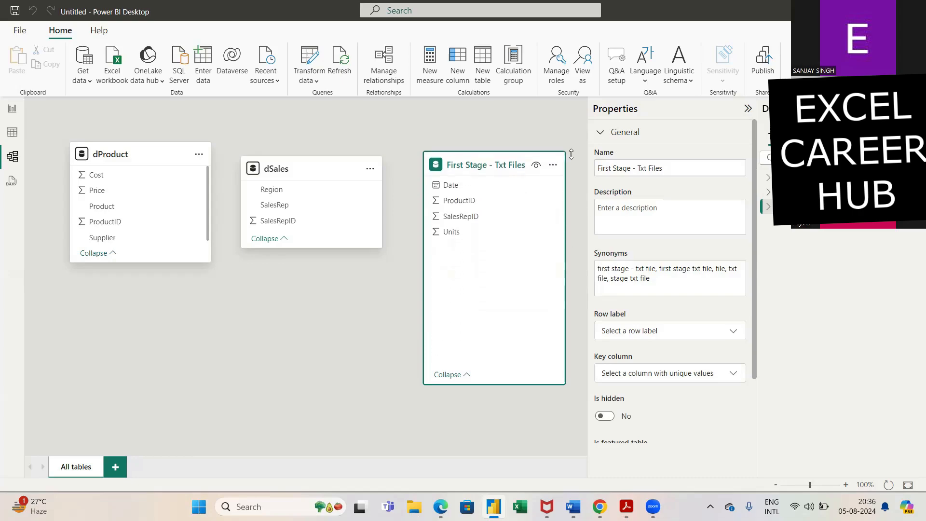
pyautogui.rightClick(462, 326)
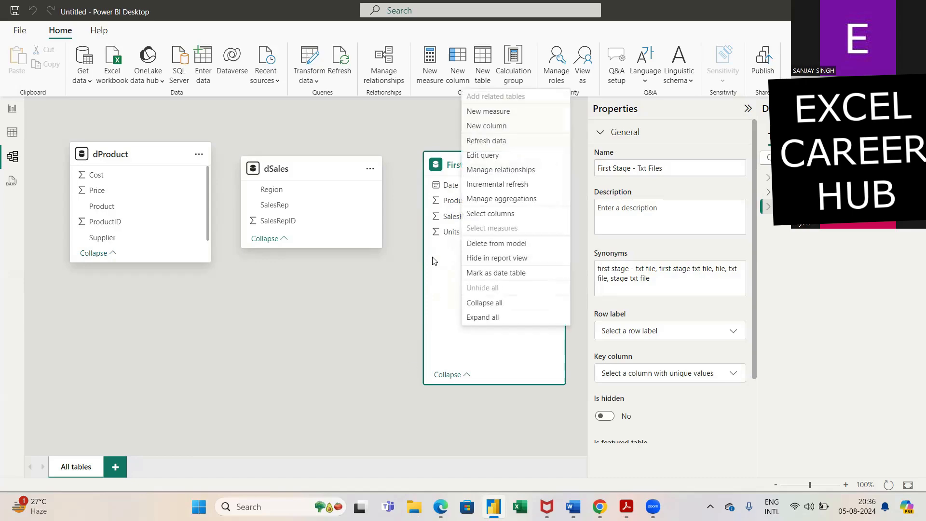
pyautogui.click(290, 324)
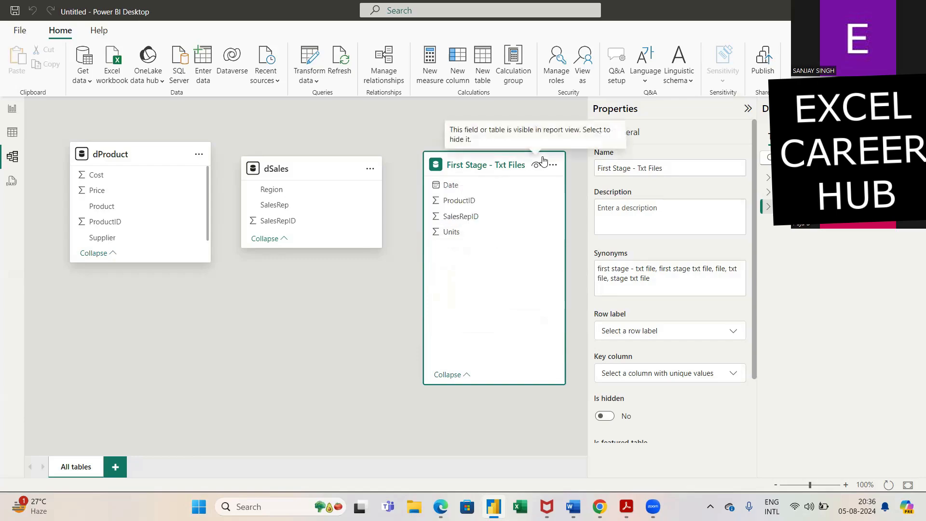
pyautogui.moveTo(537, 152); pyautogui.dragTo(422, 169)
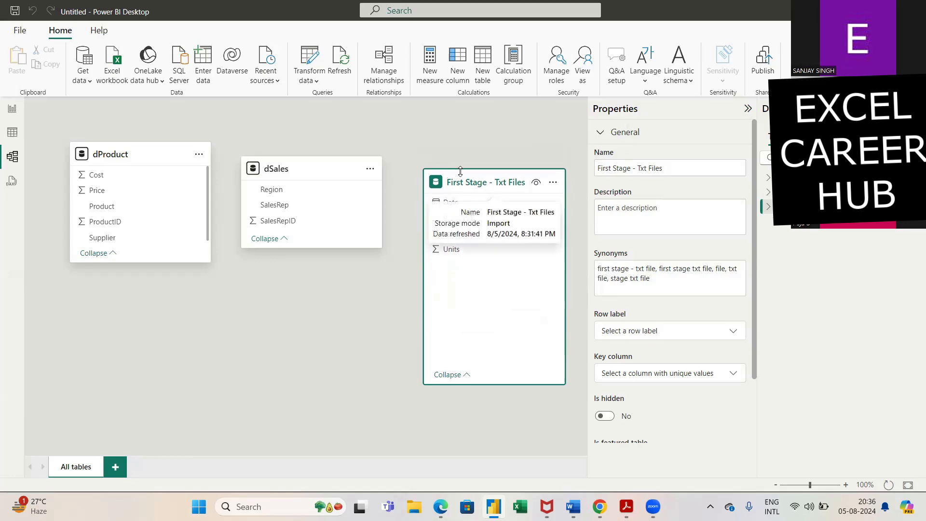
pyautogui.moveTo(491, 184); pyautogui.dragTo(237, 156)
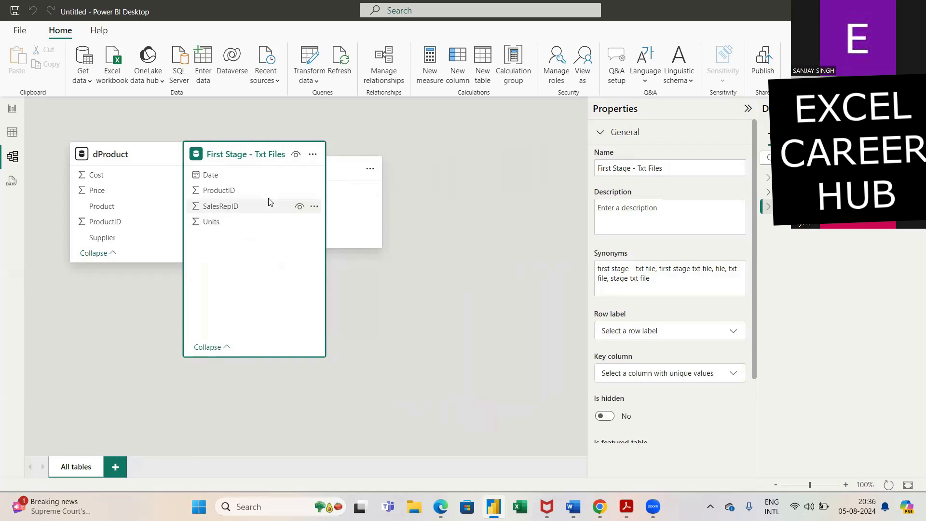
pyautogui.moveTo(239, 148)
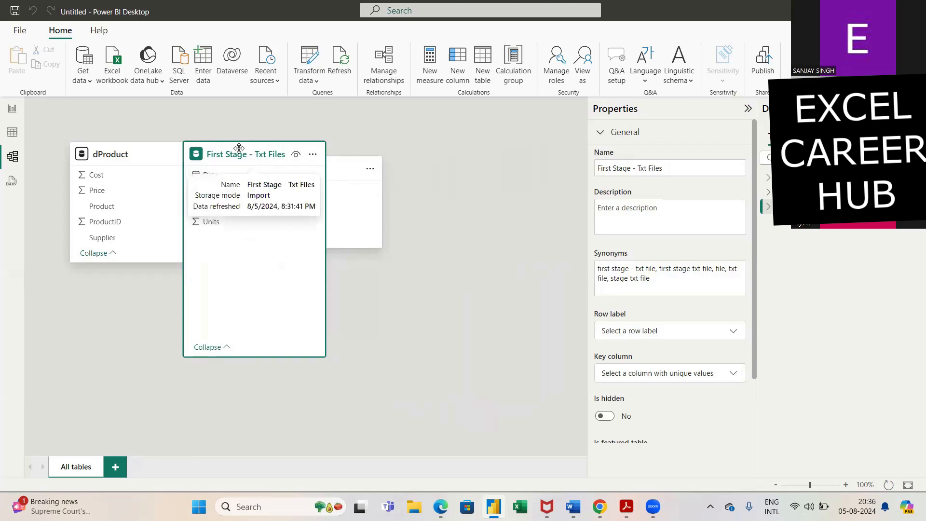
pyautogui.moveTo(240, 147); pyautogui.dragTo(225, 240)
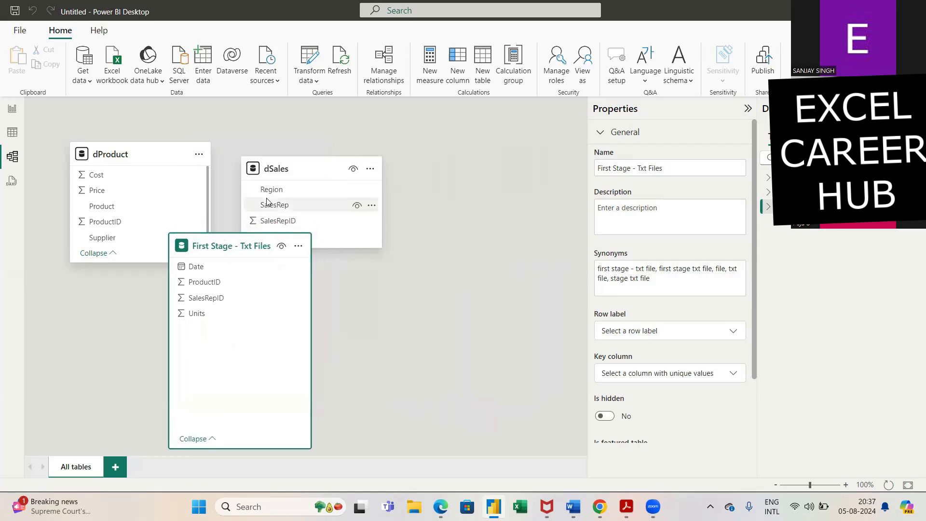
# Step: Move the dSales card farther from dProduct and place the First Stage - Txt Files card in the gap between them
pyautogui.moveTo(320, 171)
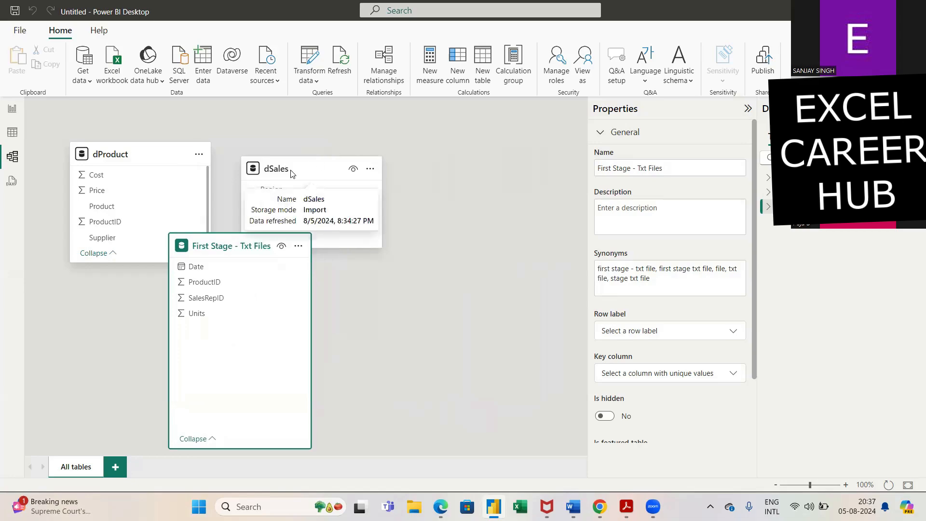
pyautogui.scroll(-2, 283, 168)
pyautogui.scroll(5, 283, 168)
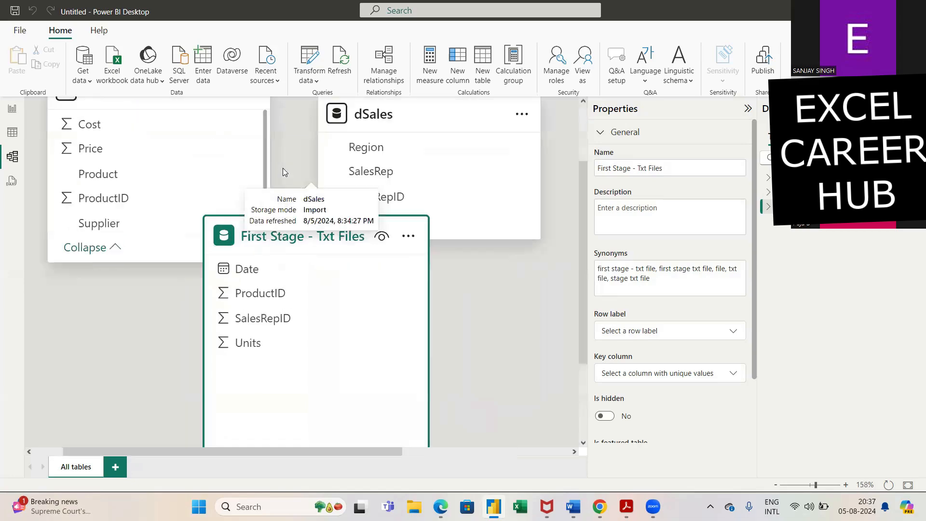
pyautogui.scroll(-10, 283, 168)
pyautogui.scroll(3, 283, 168)
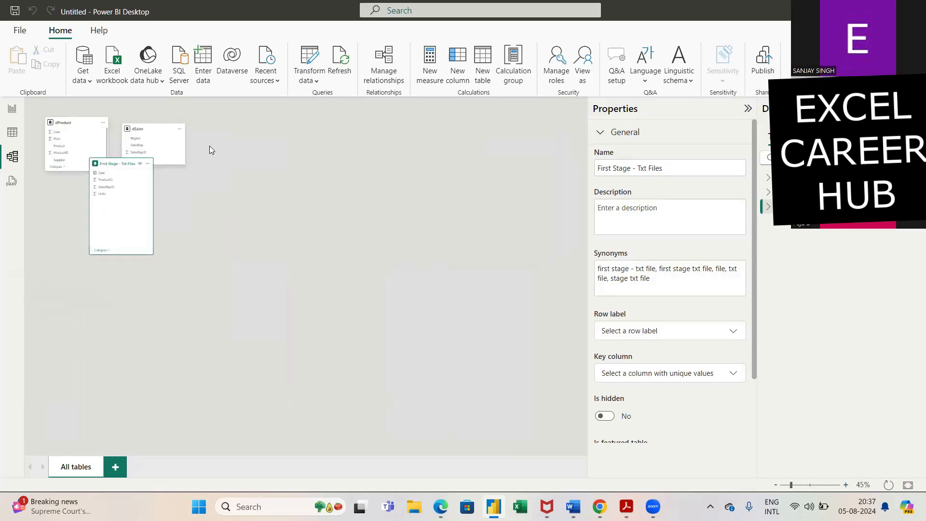
pyautogui.moveTo(150, 134)
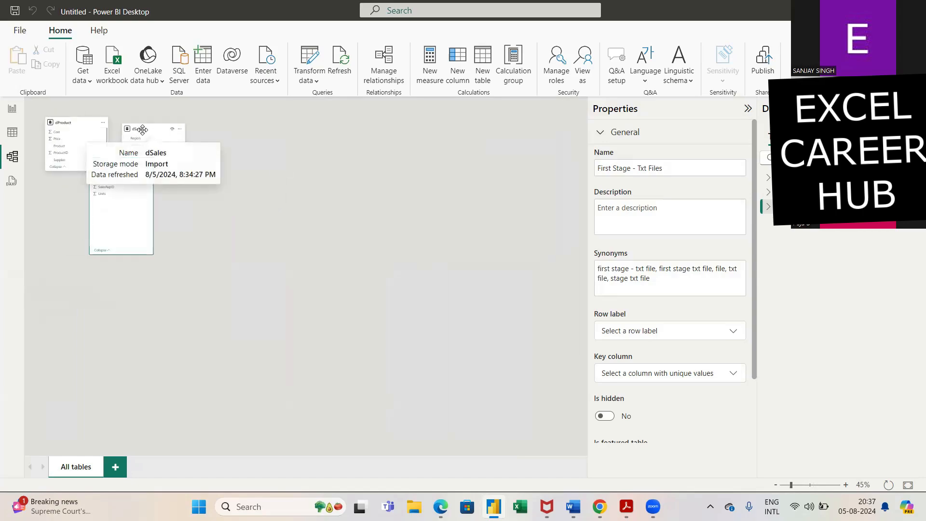
pyautogui.click(142, 130)
pyautogui.moveTo(142, 129); pyautogui.dragTo(287, 124)
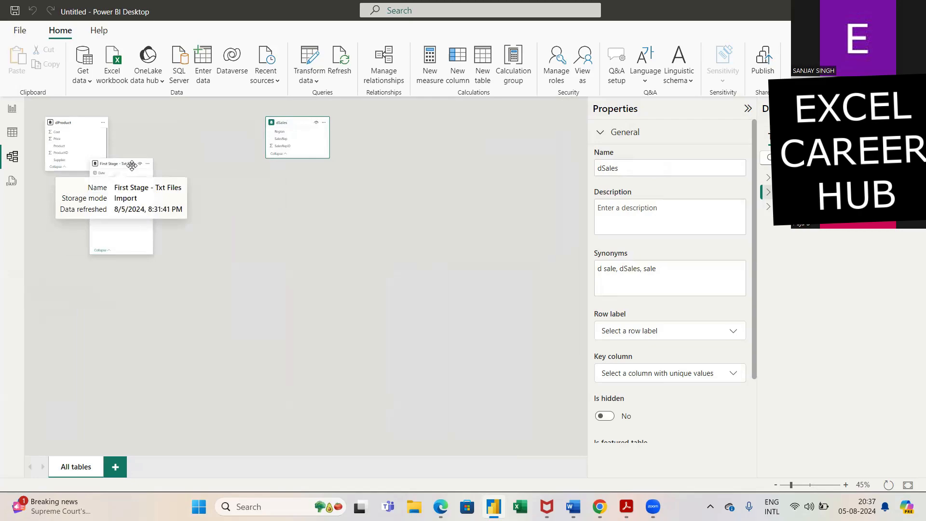
pyautogui.moveTo(132, 166); pyautogui.dragTo(189, 131)
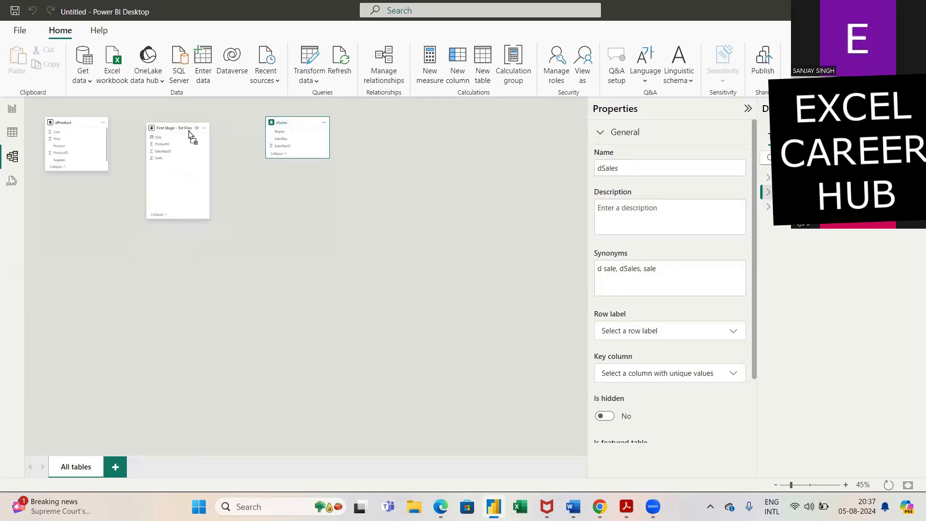
pyautogui.click(258, 226)
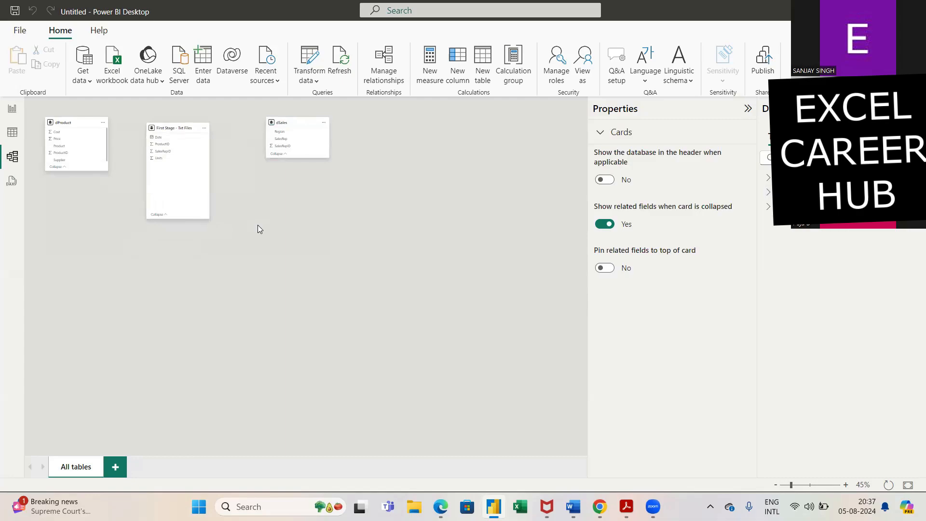
# Step: Relate dProduct to First Stage - Txt Files on ProductID, and First Stage - Txt Files to dSales on SalesRepID, keeping both single-direction and active
pyautogui.scroll(3, 258, 225)
pyautogui.scroll(-5, 258, 225)
pyautogui.scroll(8, 257, 225)
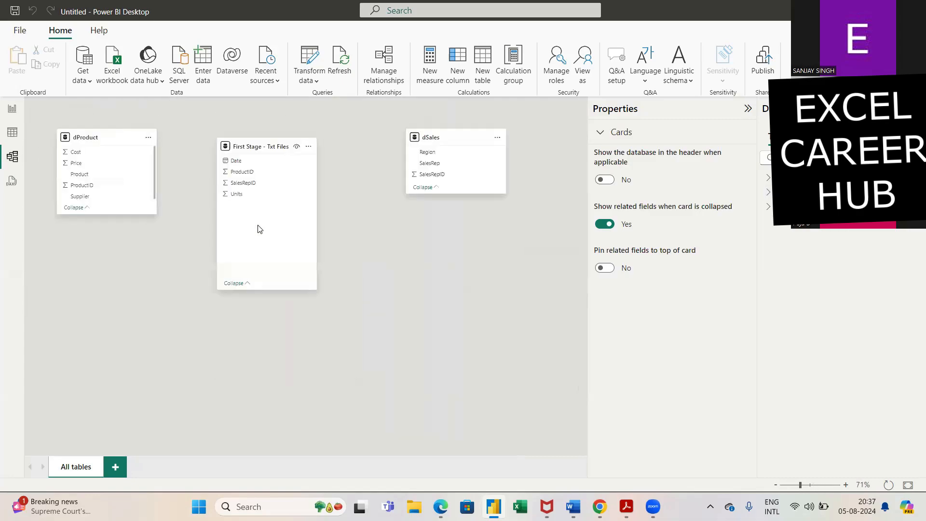
pyautogui.scroll(-4, 258, 225)
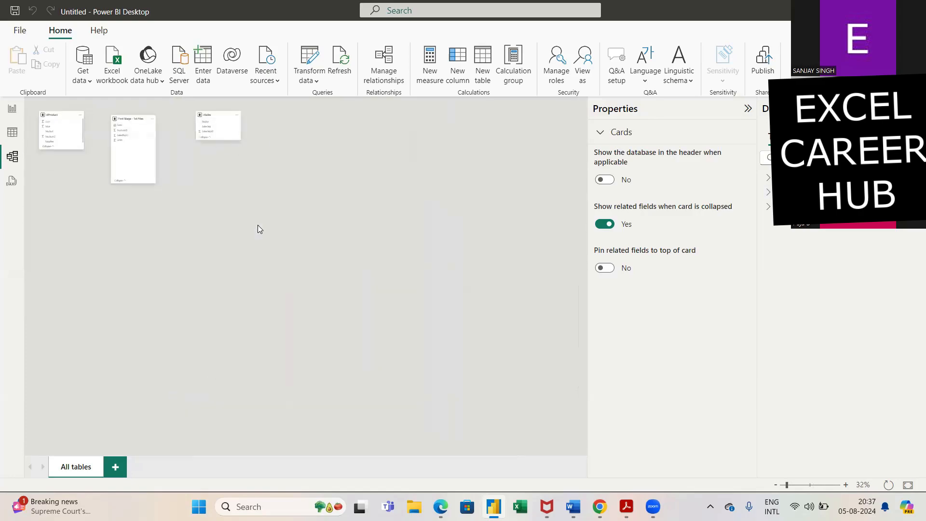
pyautogui.scroll(6, 257, 225)
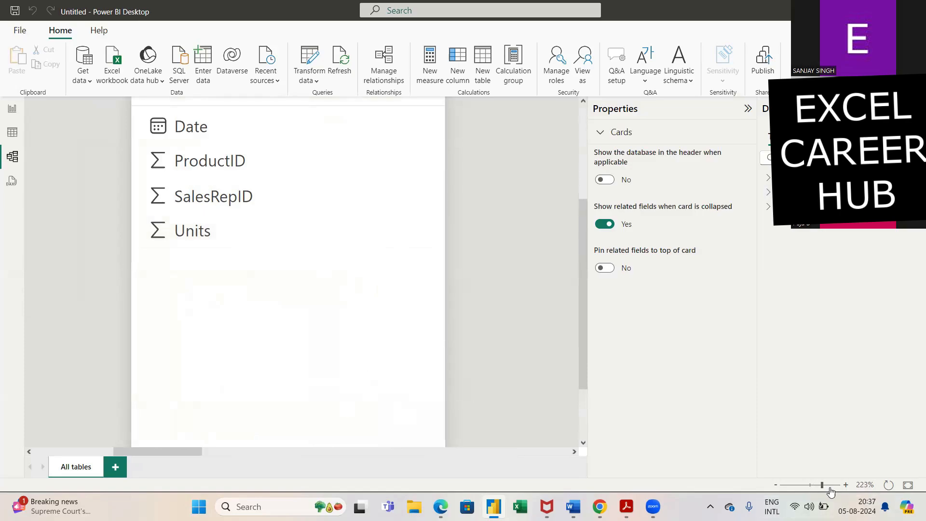
pyautogui.moveTo(822, 491); pyautogui.dragTo(808, 492)
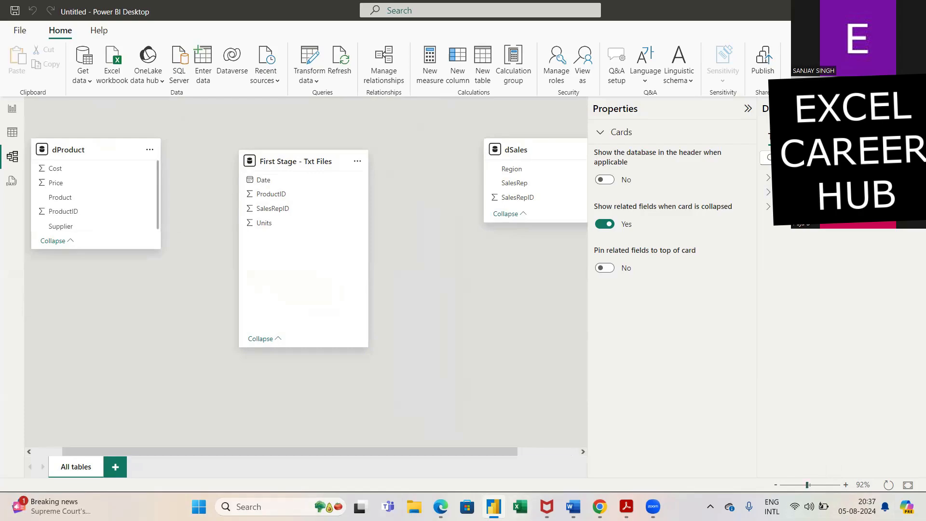
pyautogui.click(74, 213)
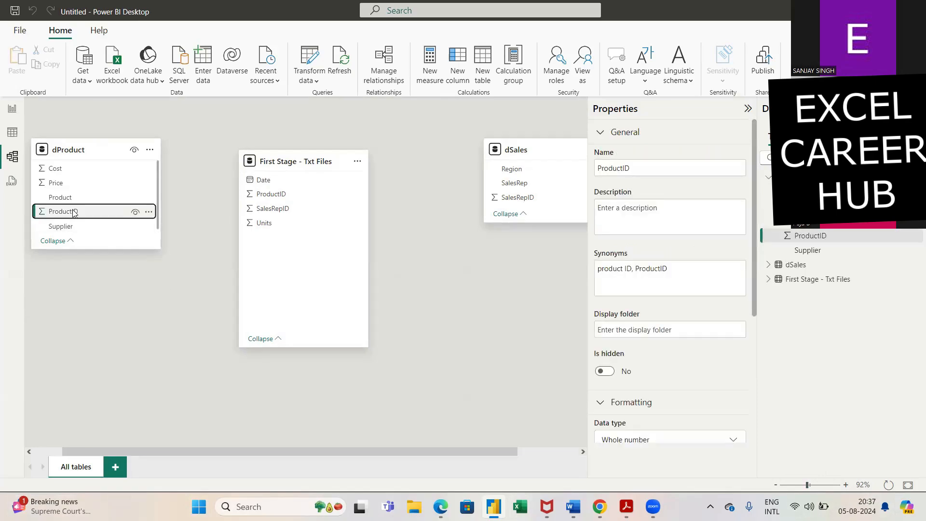
pyautogui.moveTo(74, 214); pyautogui.dragTo(250, 194)
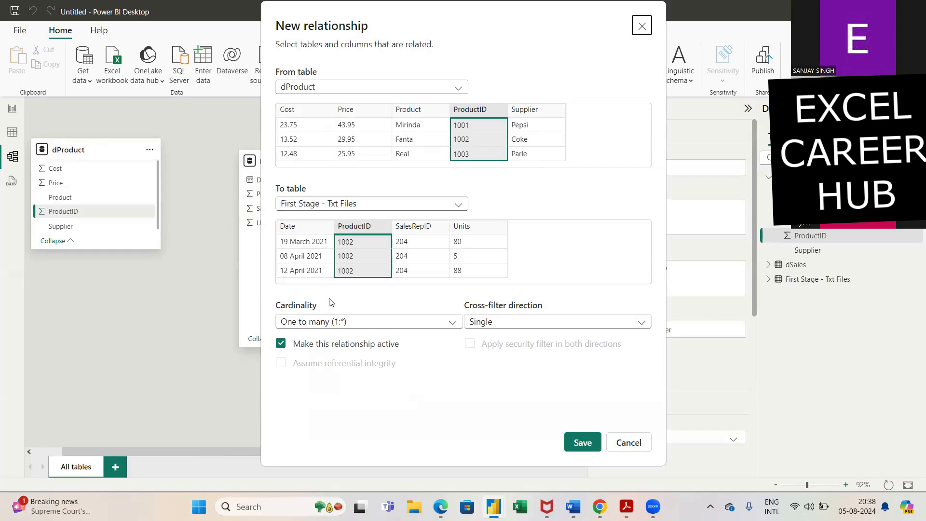
pyautogui.click(582, 443)
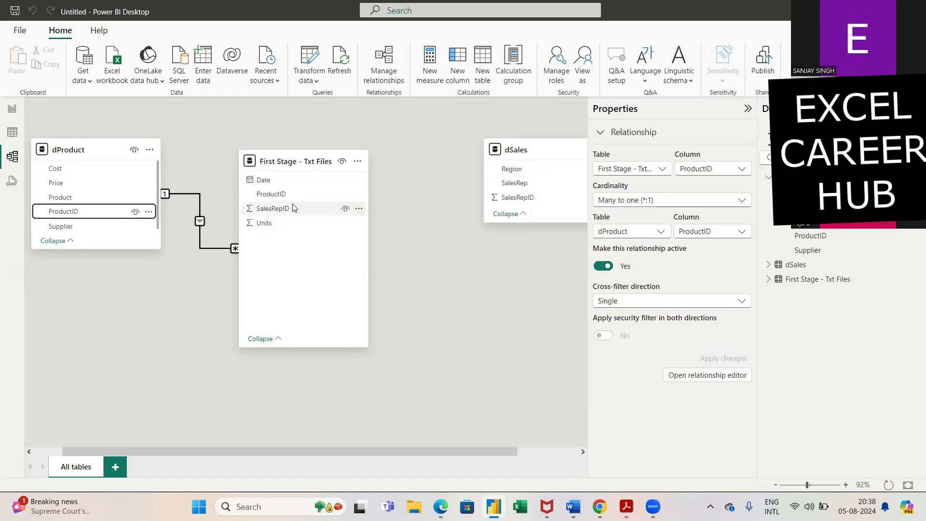
pyautogui.moveTo(282, 212); pyautogui.dragTo(493, 199)
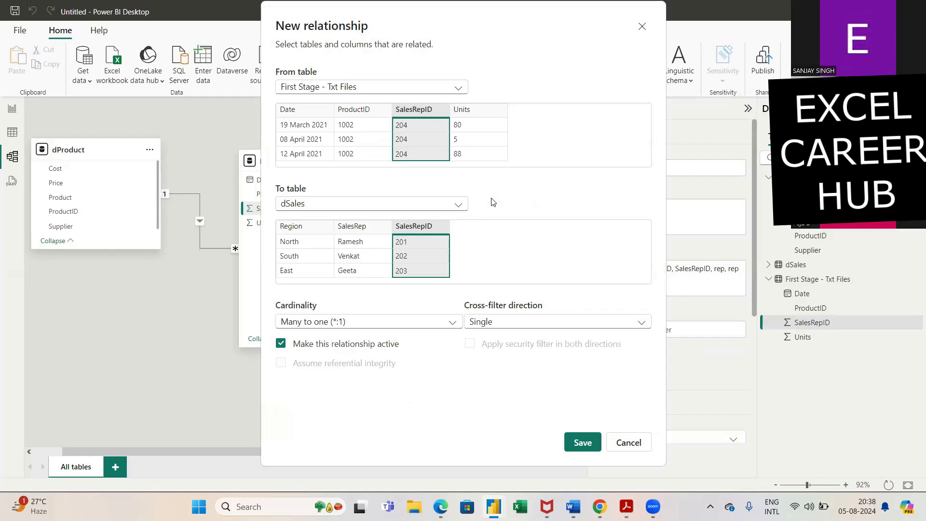
pyautogui.click(584, 446)
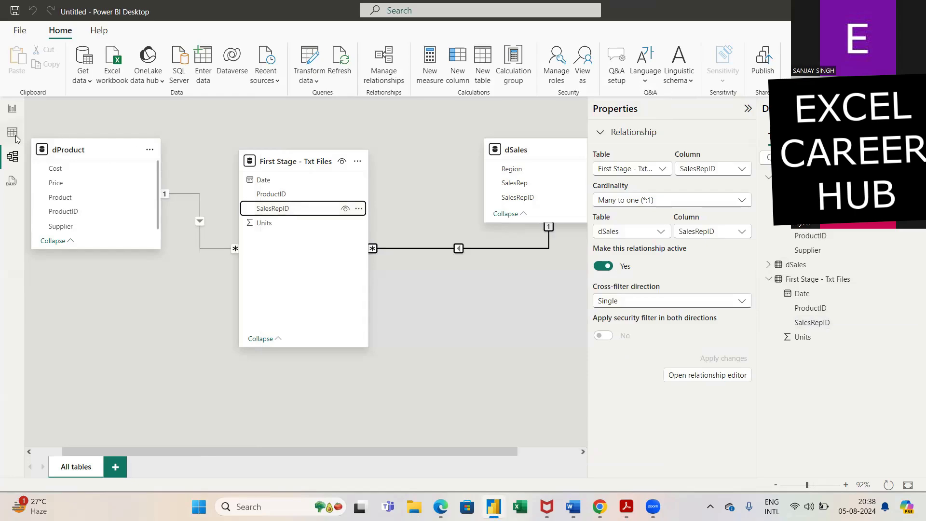
# Step: Add a clustered column chart to report Page 1 showing the sum of Units by Product from dProduct
pyautogui.click(12, 110)
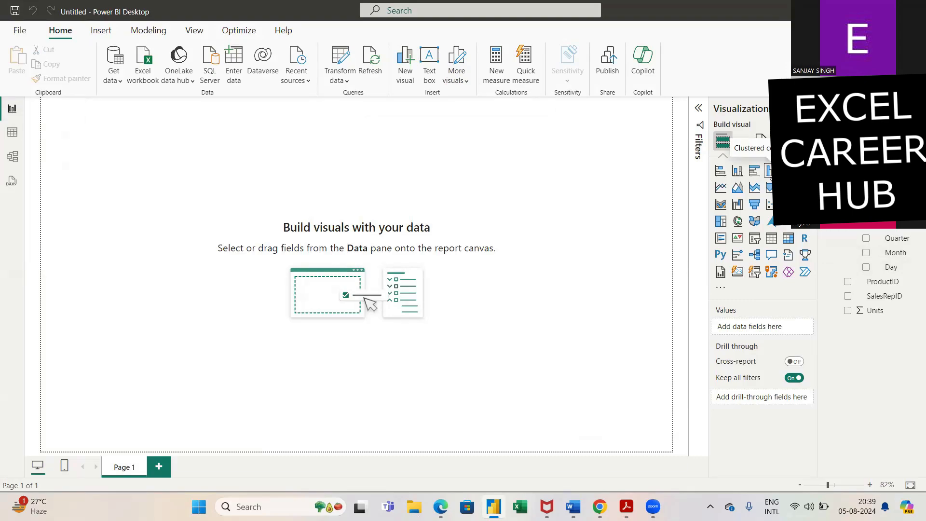
pyautogui.click(769, 172)
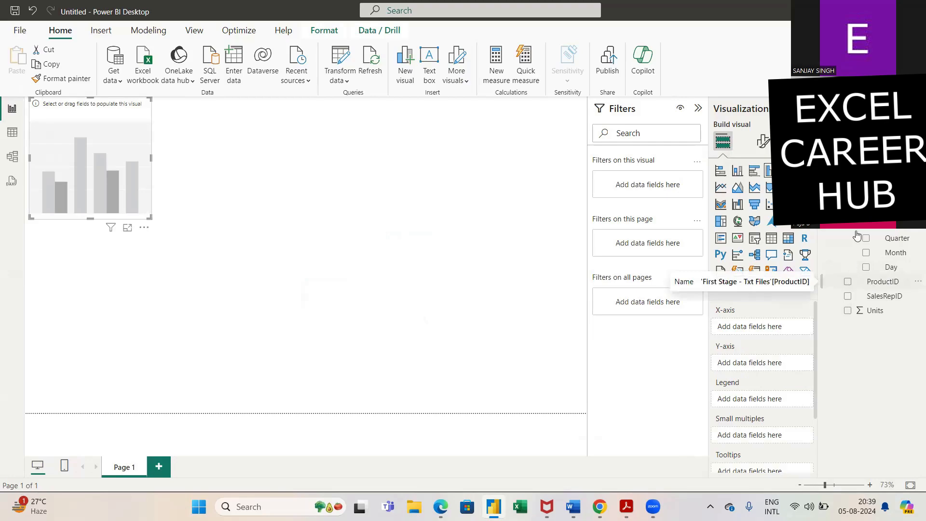
pyautogui.click(867, 152)
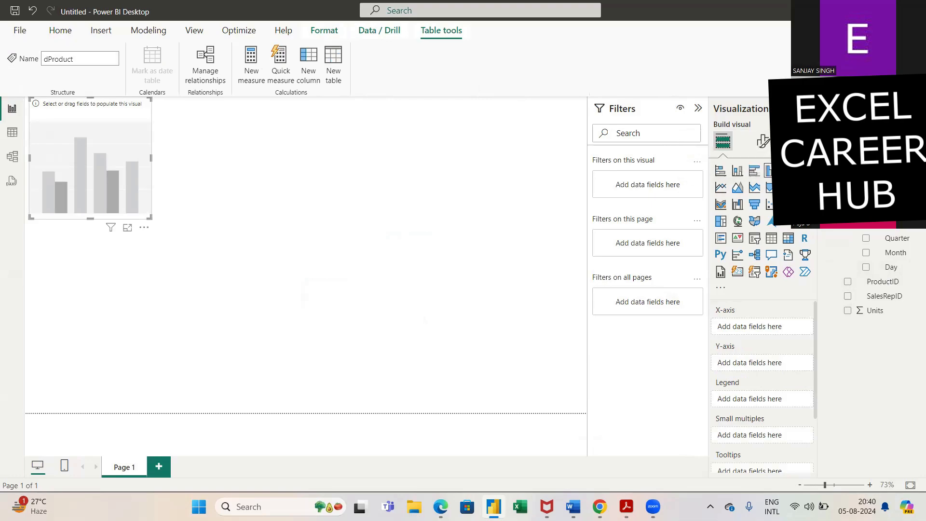
pyautogui.rightClick(868, 152)
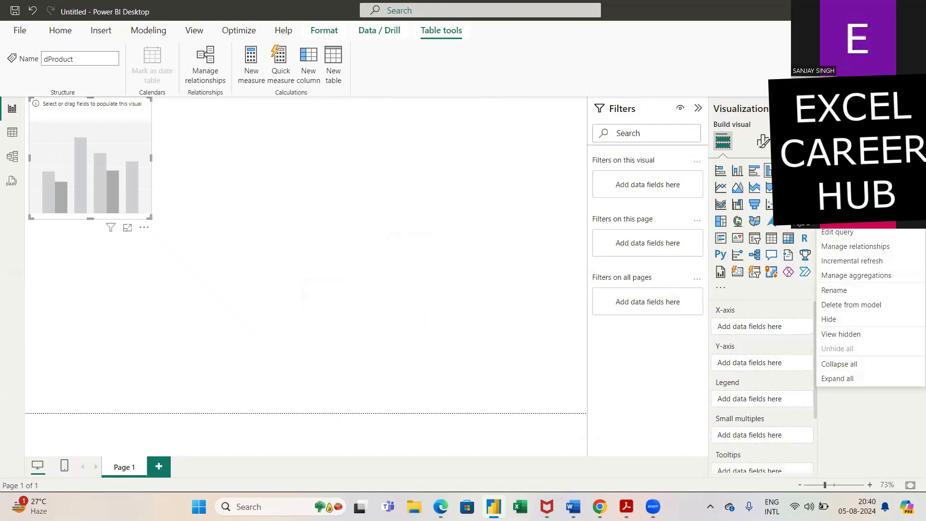
pyautogui.press('Escape')
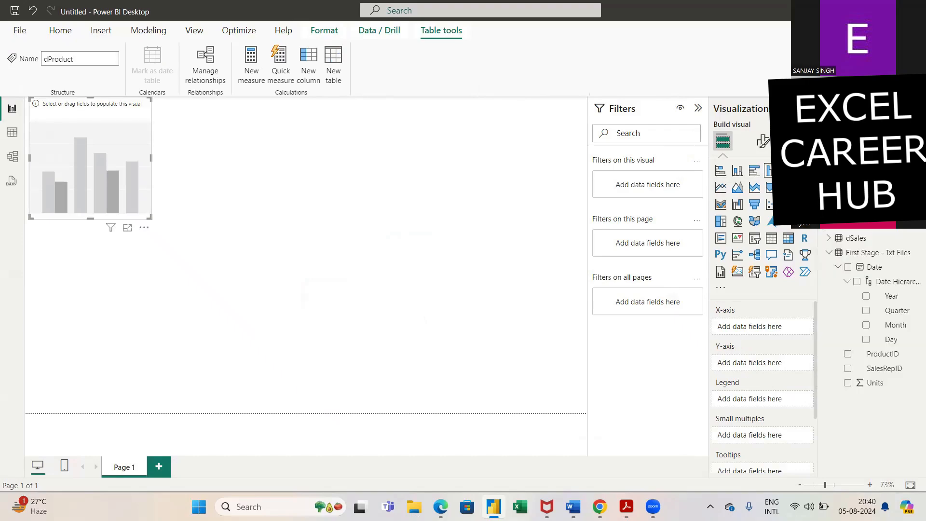
pyautogui.scroll(-3, 868, 313)
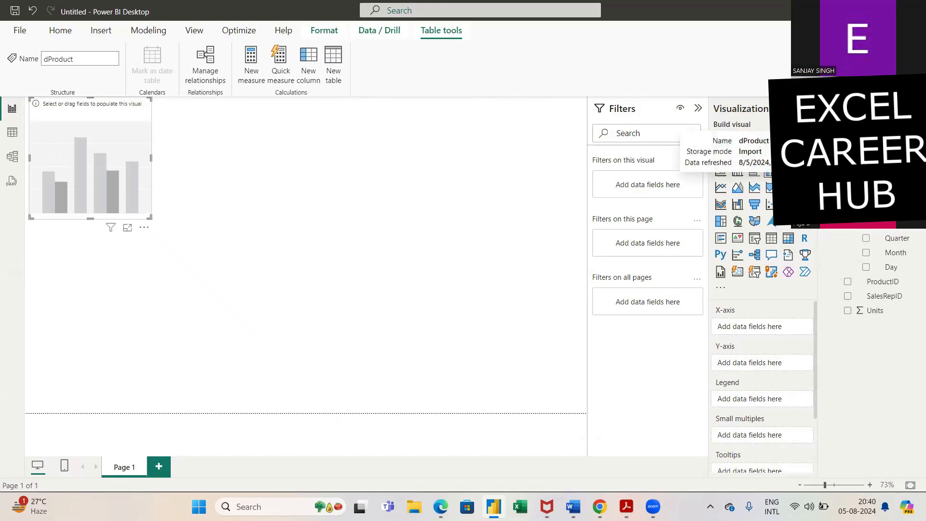
pyautogui.scroll(3, 869, 314)
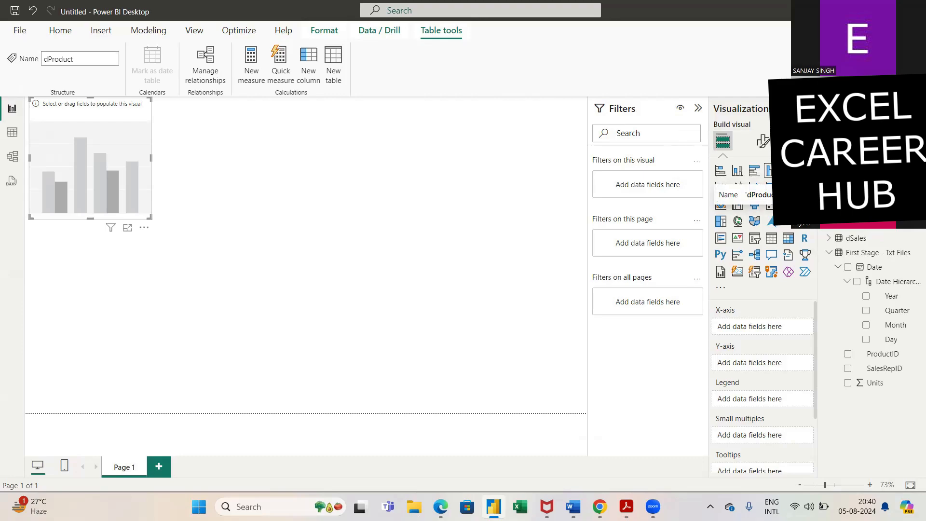
pyautogui.click(847, 194)
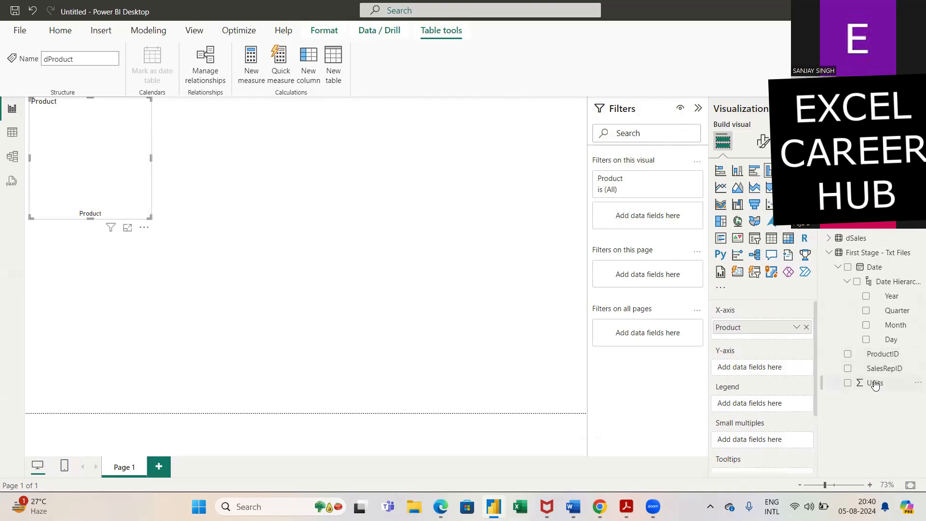
pyautogui.click(849, 383)
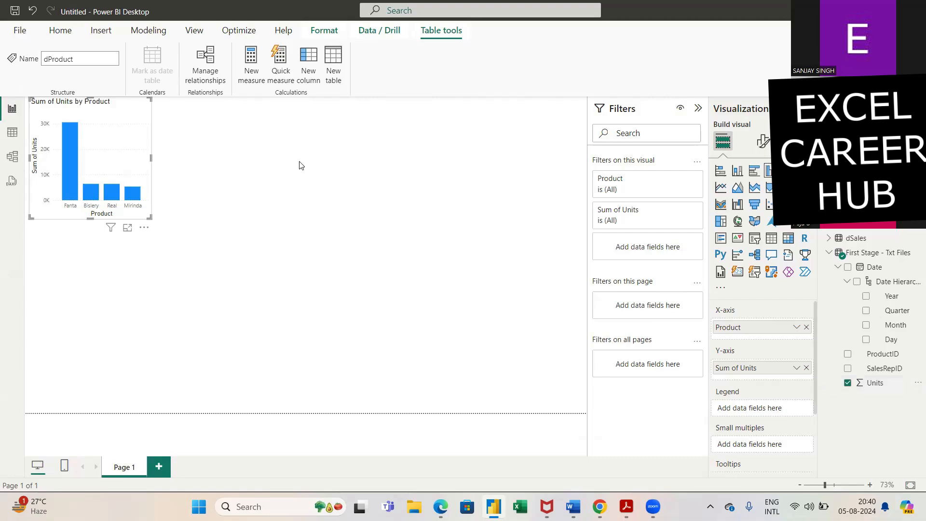
# Step: Add a clustered bar chart of the sum of Units by SalesRep below the column chart and widen it to more than double
pyautogui.click(231, 176)
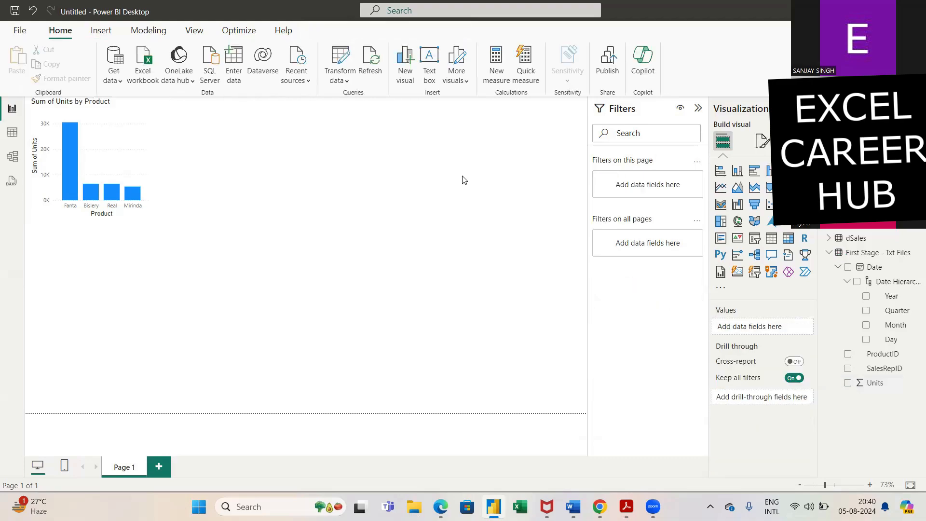
pyautogui.click(755, 172)
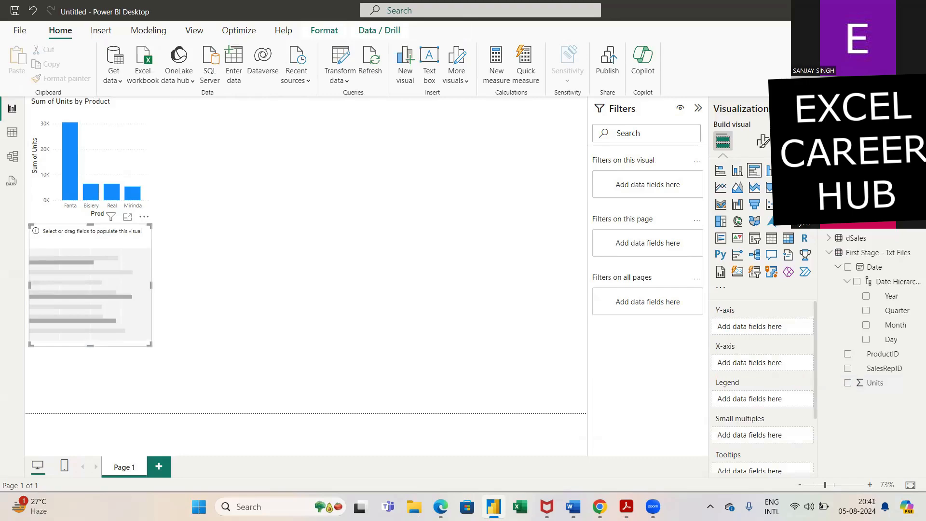
pyautogui.click(829, 239)
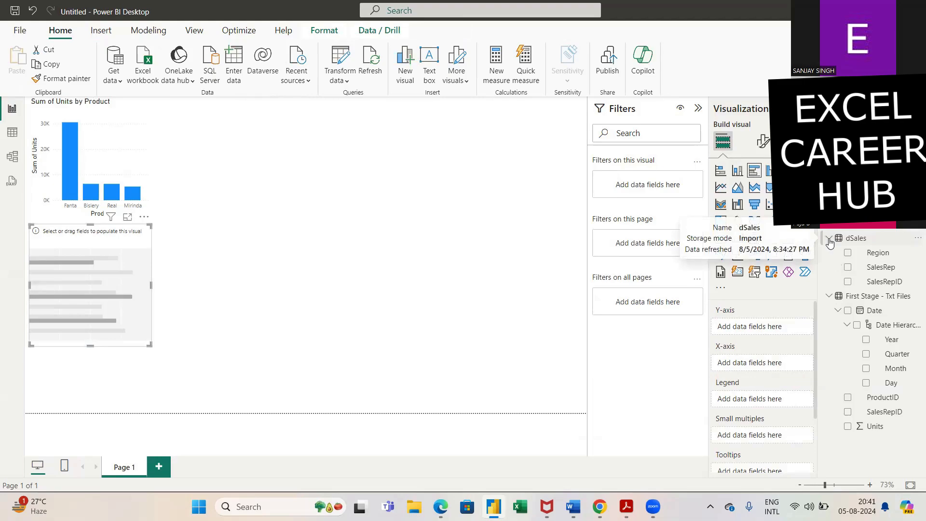
pyautogui.click(848, 268)
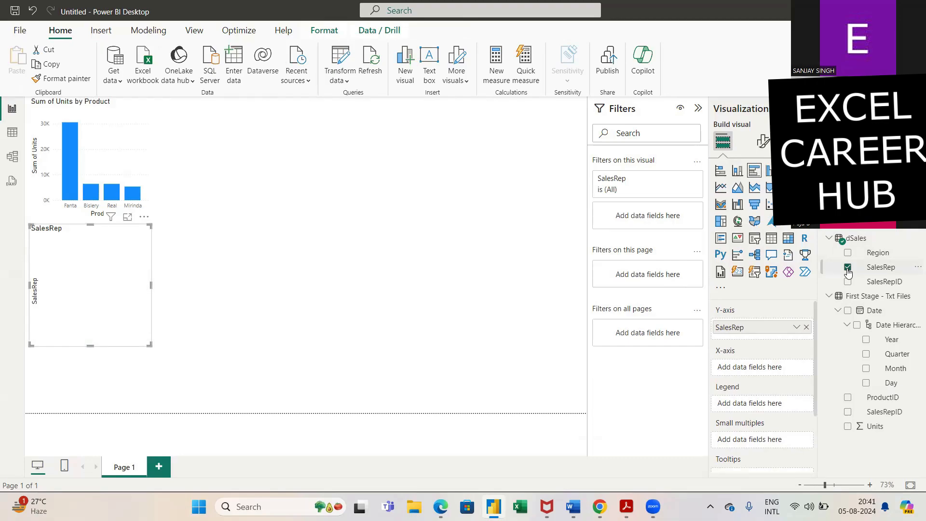
pyautogui.click(847, 426)
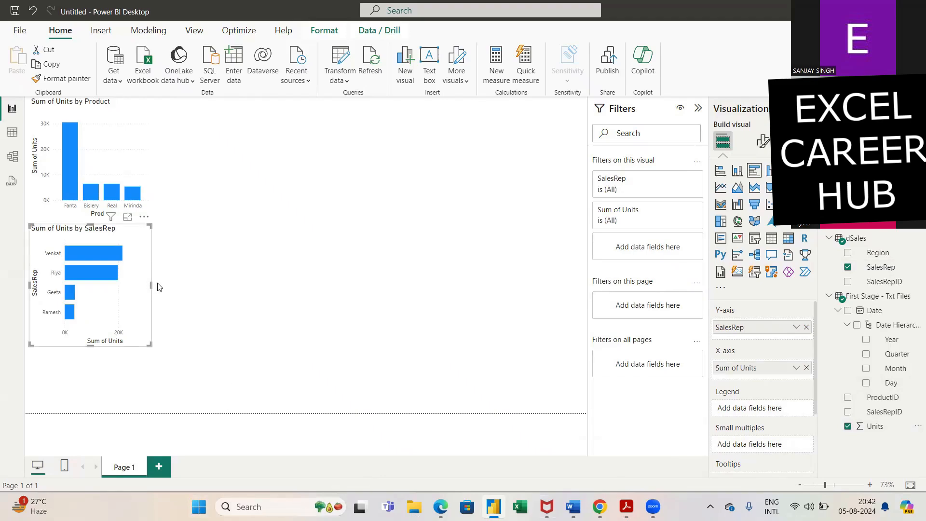
pyautogui.moveTo(149, 285); pyautogui.dragTo(341, 290)
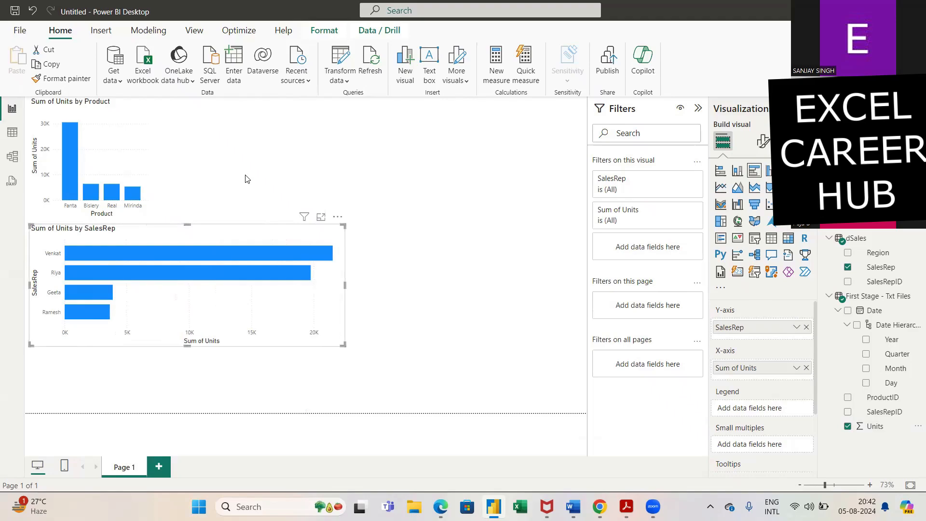
# Step: Add a pie chart of the sum of Units by Region in the empty area beside the column chart
pyautogui.click(510, 174)
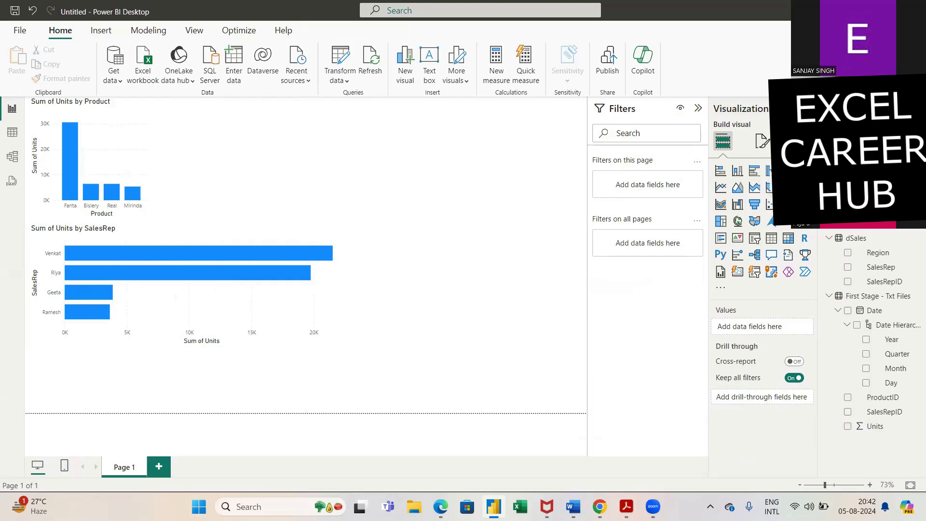
pyautogui.click(789, 204)
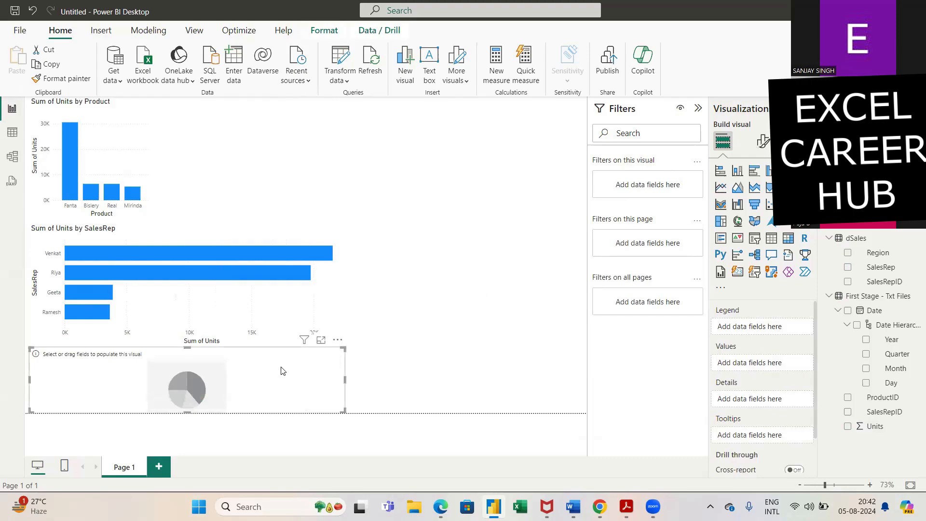
pyautogui.moveTo(283, 370); pyautogui.dragTo(480, 151)
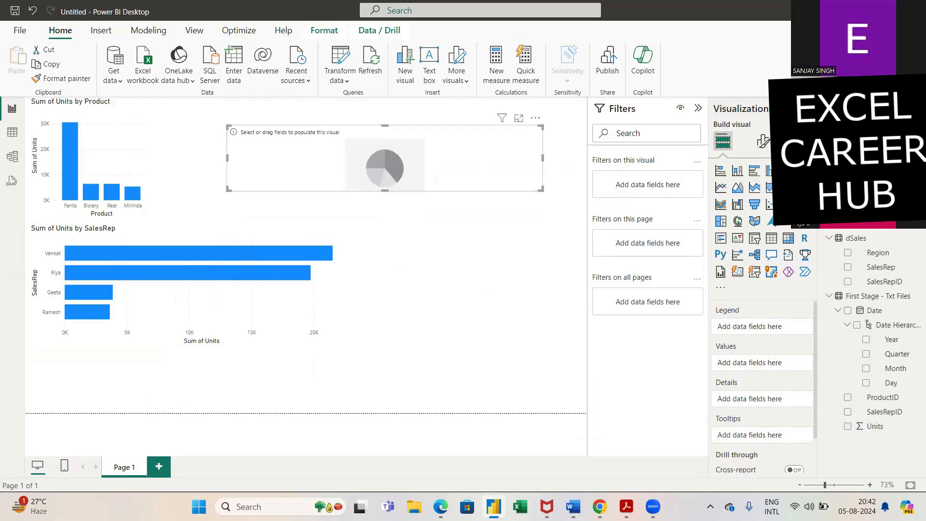
pyautogui.click(848, 254)
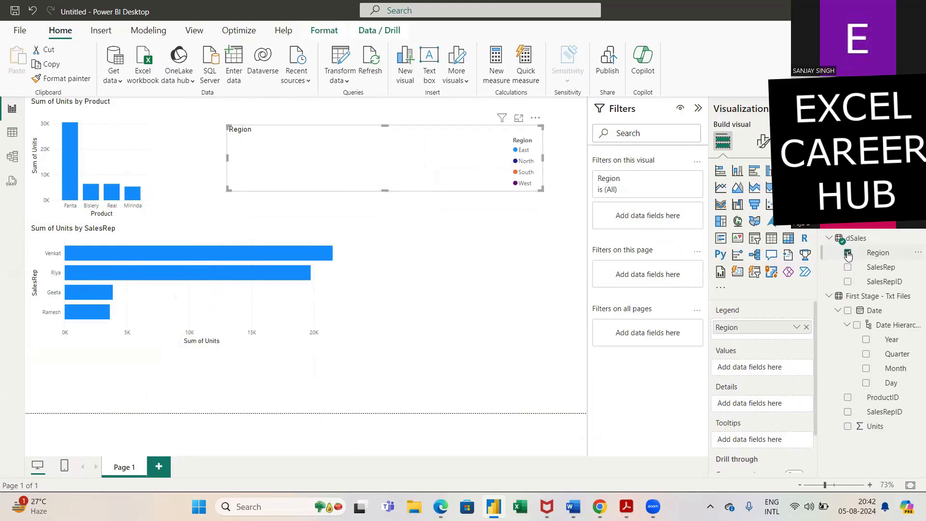
pyautogui.click(848, 432)
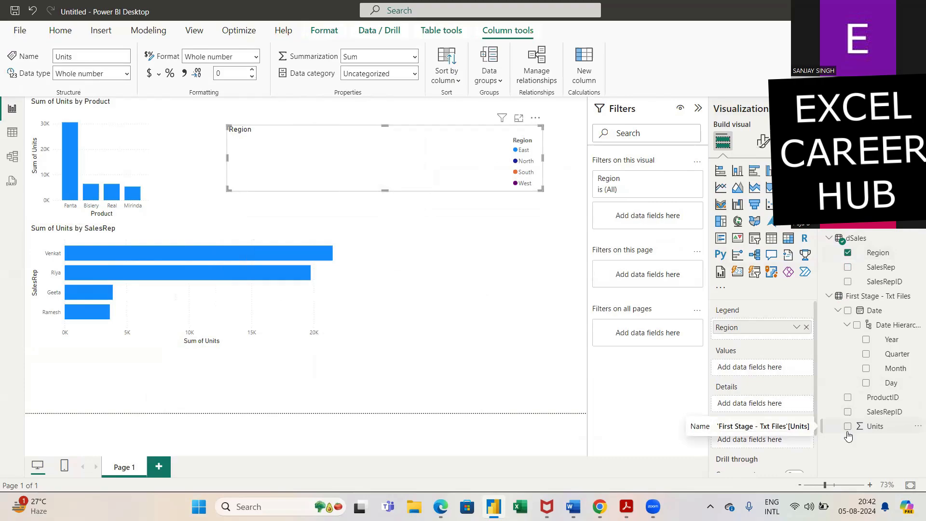
pyautogui.click(848, 427)
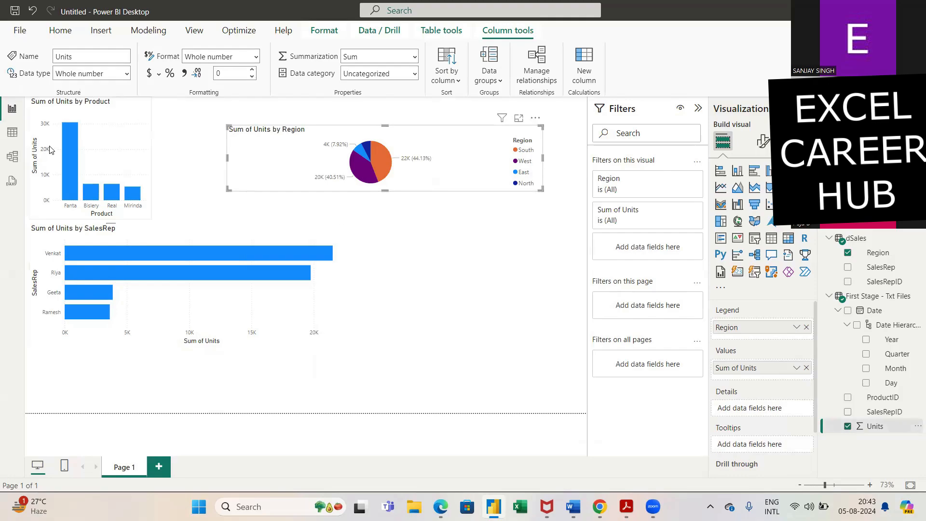
# Step: Turn on data labels for the Sum of Units by SalesRep bar chart
pyautogui.moveTo(87, 259)
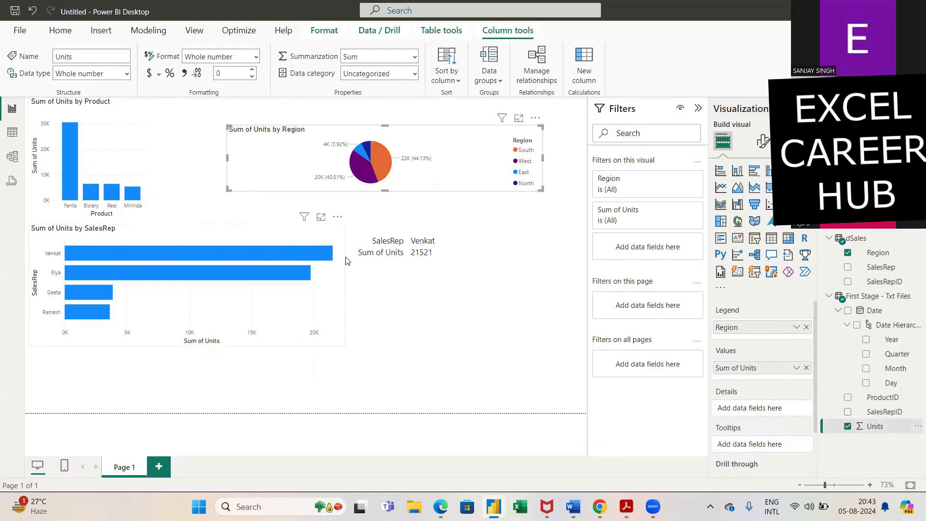
pyautogui.moveTo(330, 256)
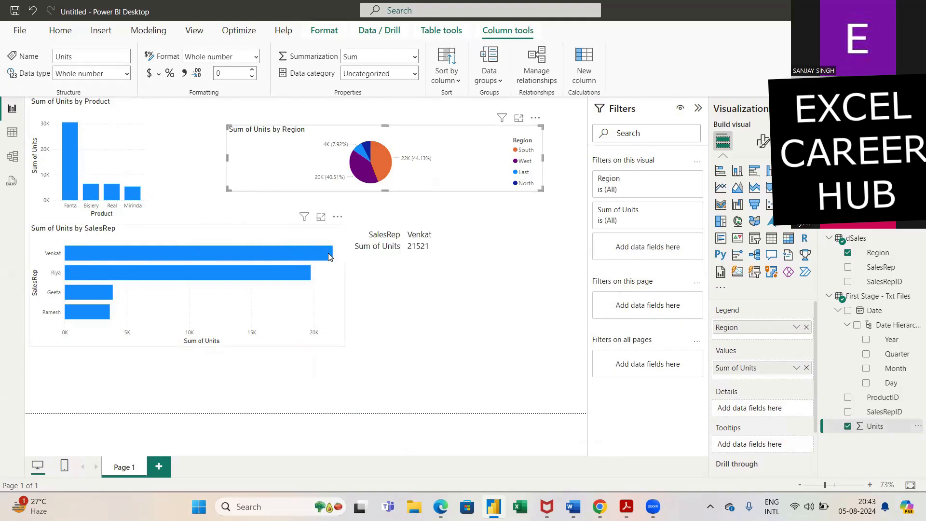
pyautogui.click(304, 298)
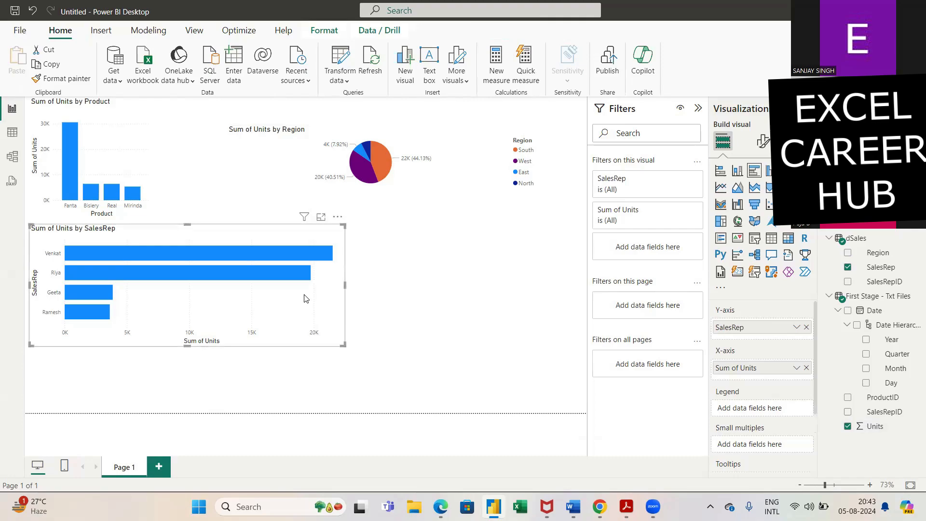
pyautogui.click(762, 143)
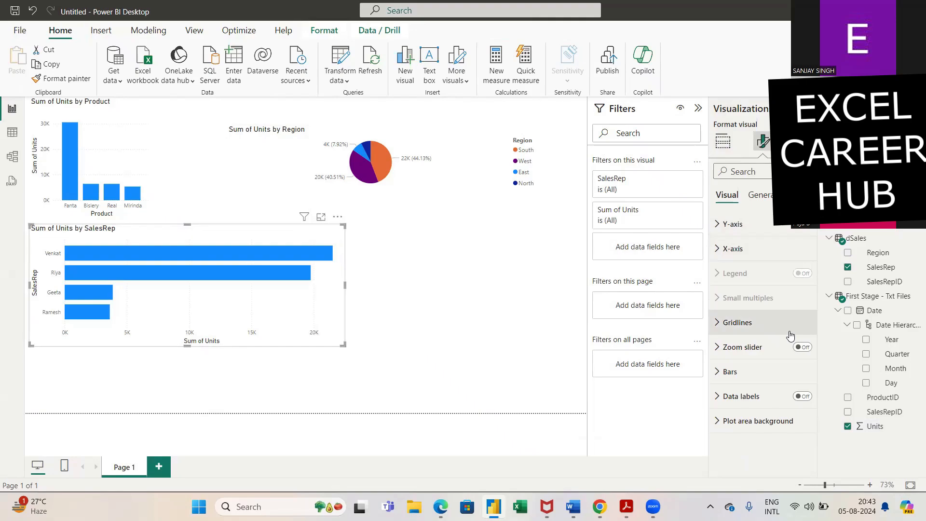
pyautogui.click(801, 397)
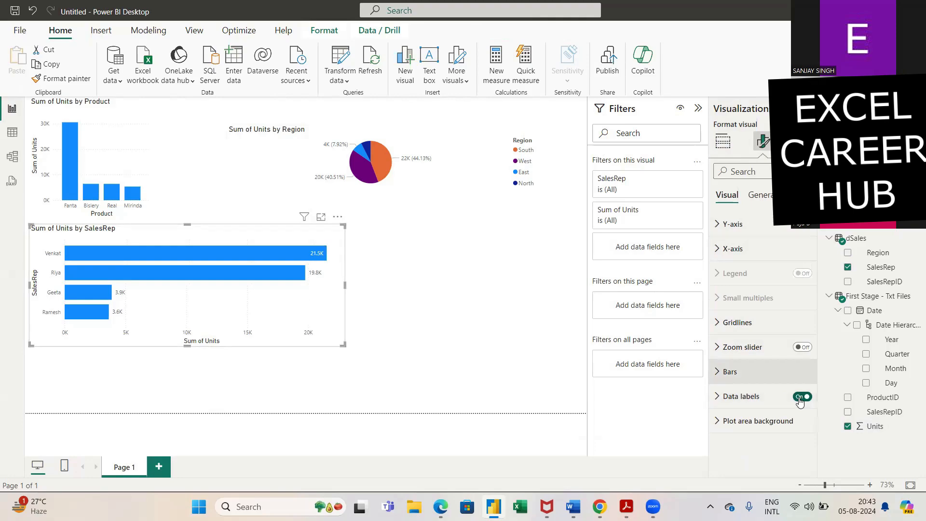
# Step: Turn on data labels for the Sum of Units by Product column chart
pyautogui.click(92, 193)
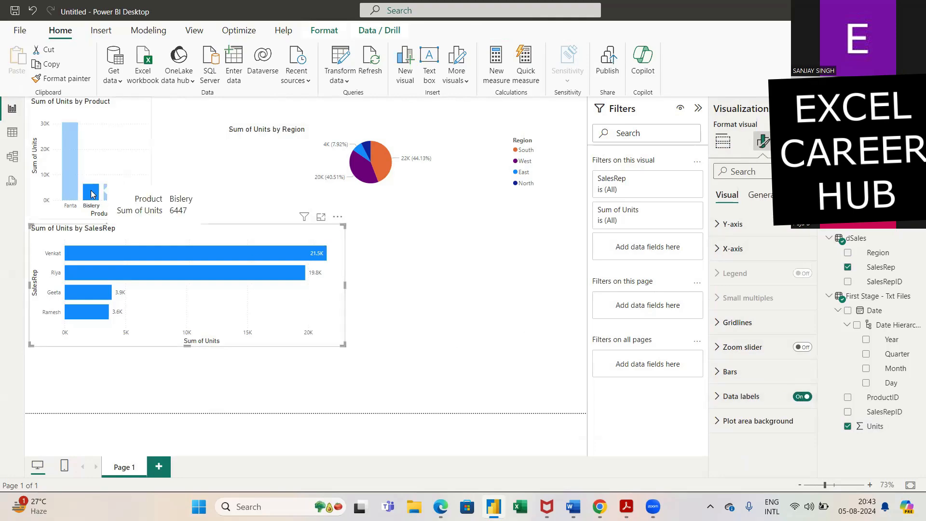
pyautogui.click(124, 155)
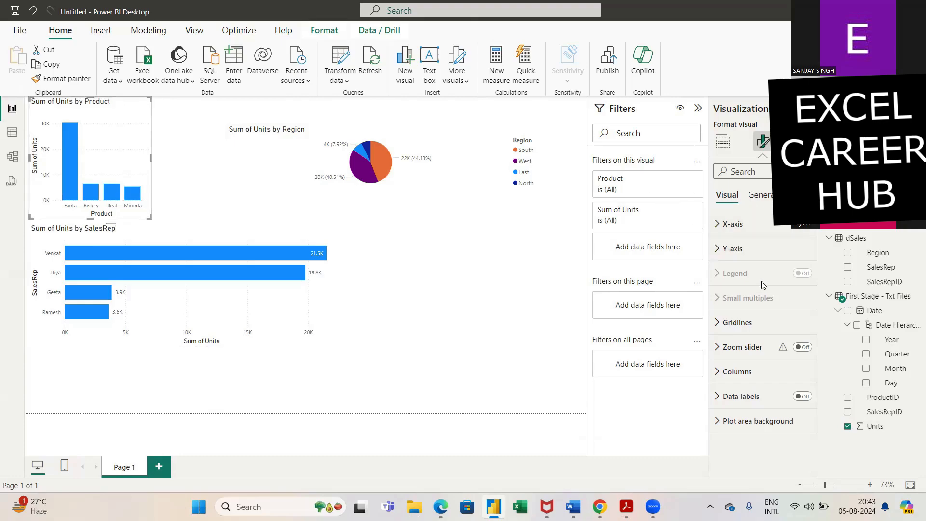
pyautogui.click(799, 399)
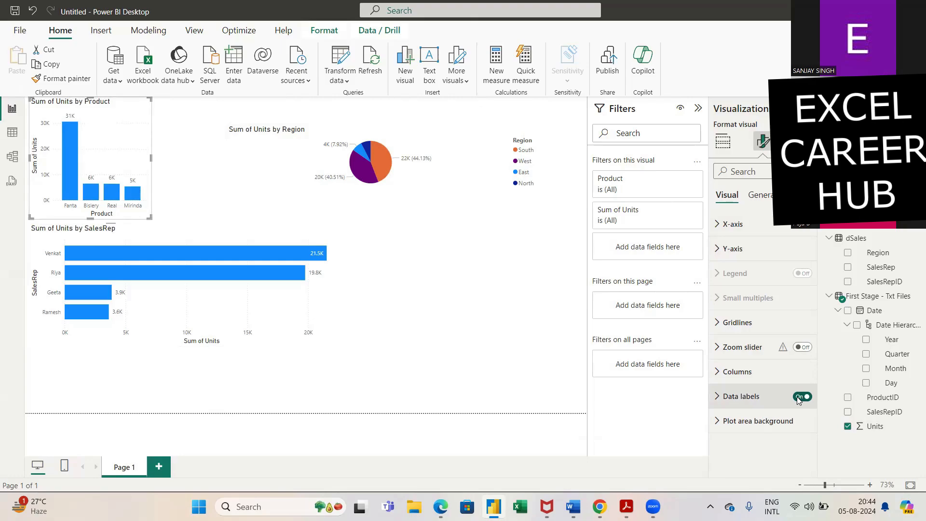
# Step: Add an empty line chart to Page 1, move it beside the SalesRep bar chart and roughly double its height
pyautogui.click(462, 286)
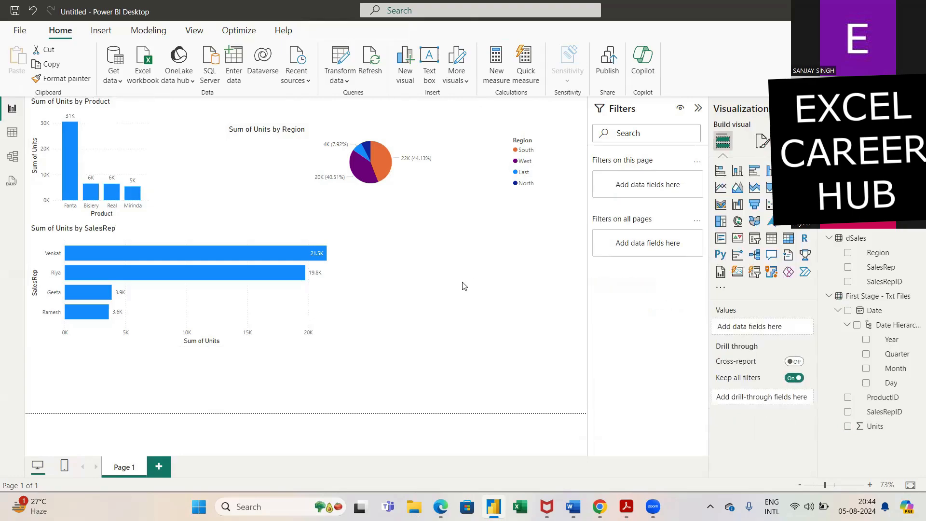
pyautogui.click(720, 188)
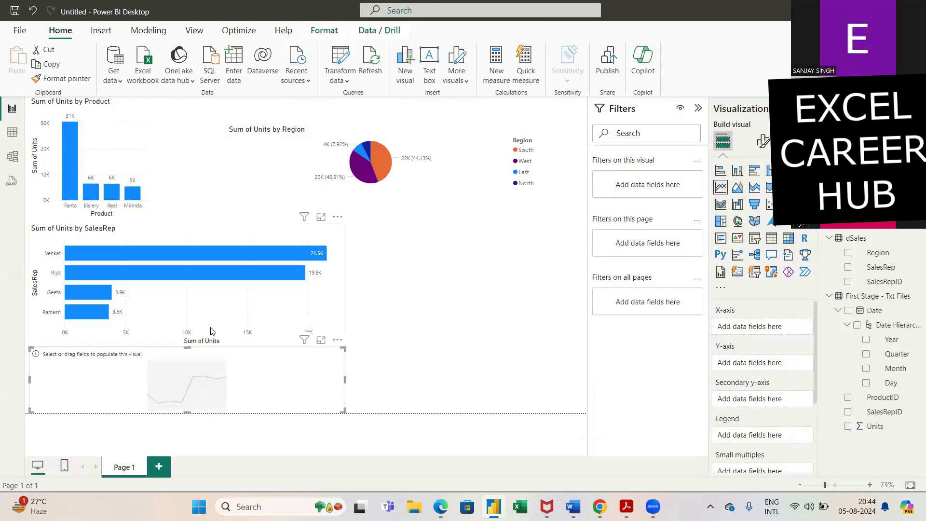
pyautogui.moveTo(257, 385); pyautogui.dragTo(476, 270)
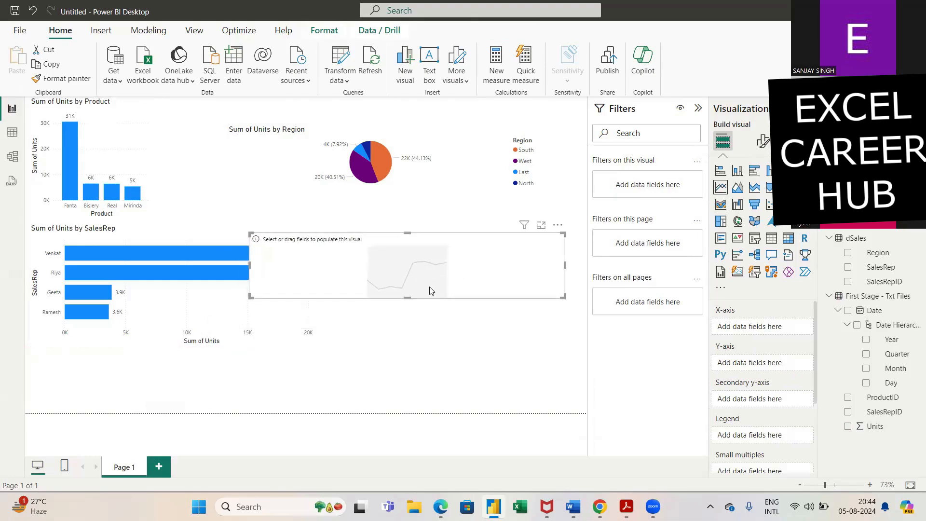
pyautogui.moveTo(408, 295); pyautogui.dragTo(437, 375)
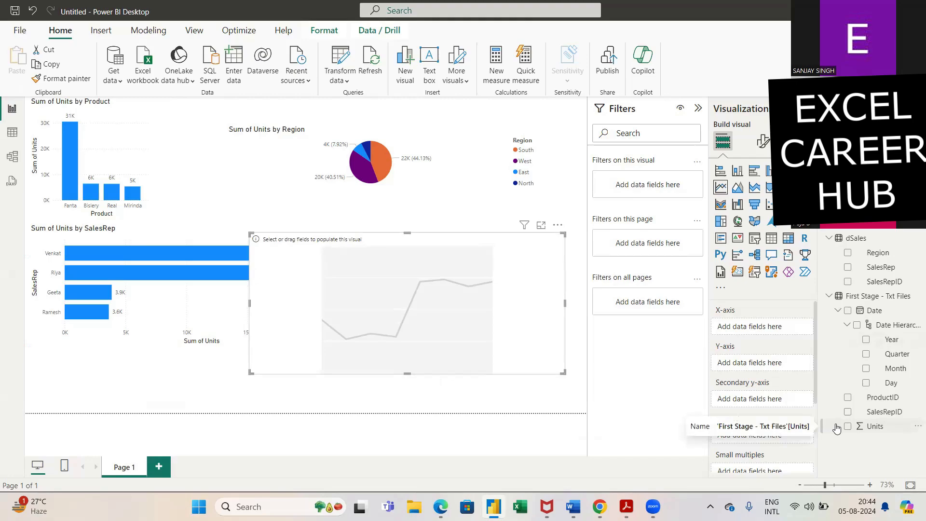
# Step: Plot the sum of Units by Quarter in the line chart, and replace Quarter with Year on its X-axis
pyautogui.click(867, 357)
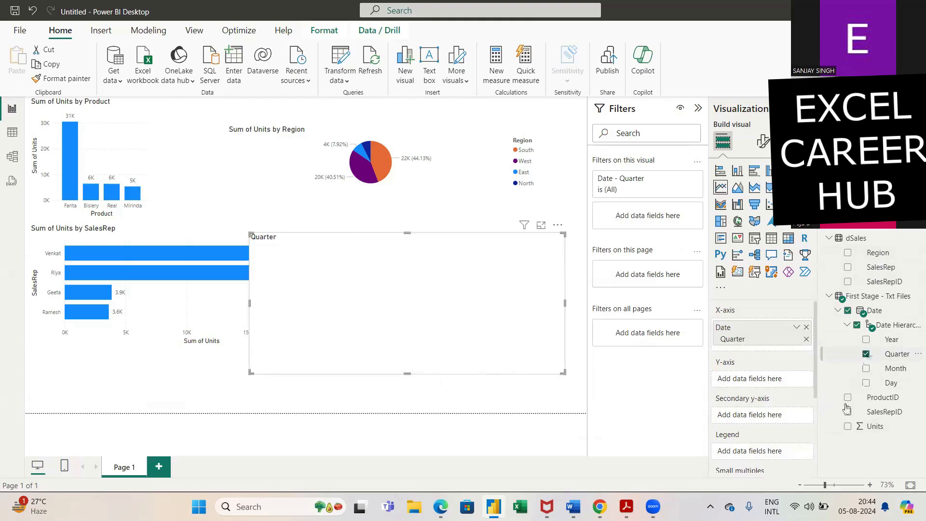
pyautogui.click(848, 427)
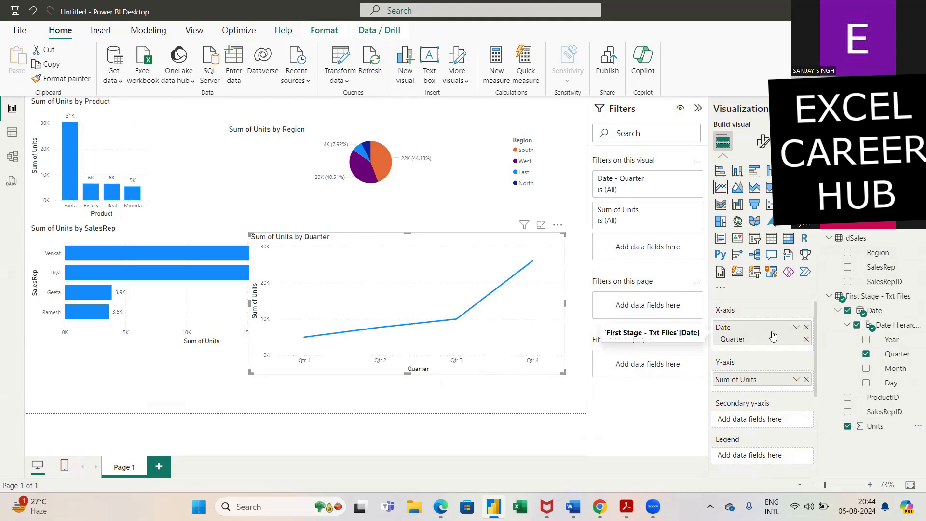
pyautogui.click(806, 339)
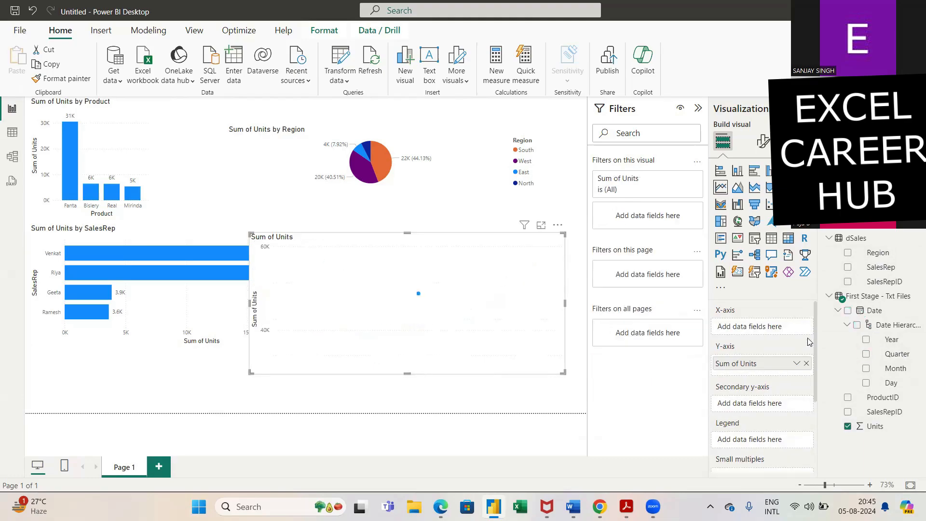
pyautogui.click(866, 340)
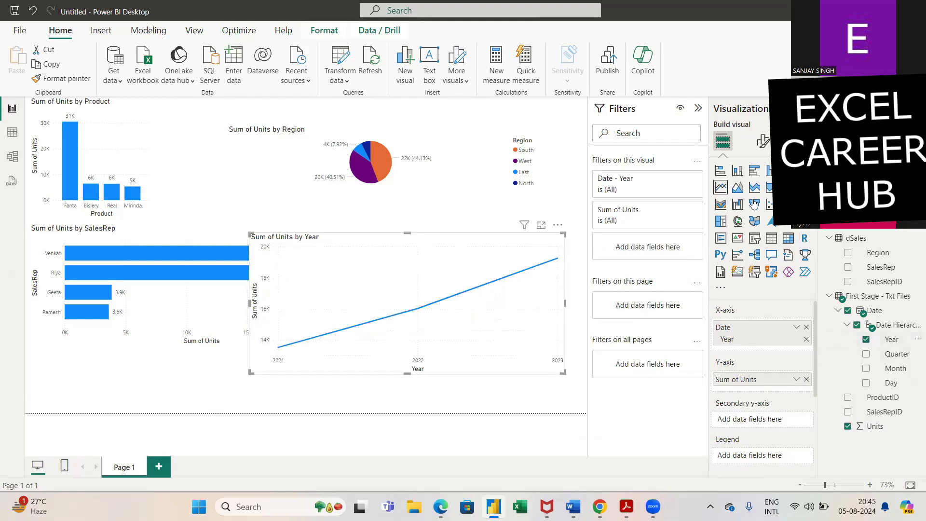
# Step: Turn on data labels for the Sum of Units by Year line chart and shrink it so it clears the SalesRep bar chart
pyautogui.click(763, 142)
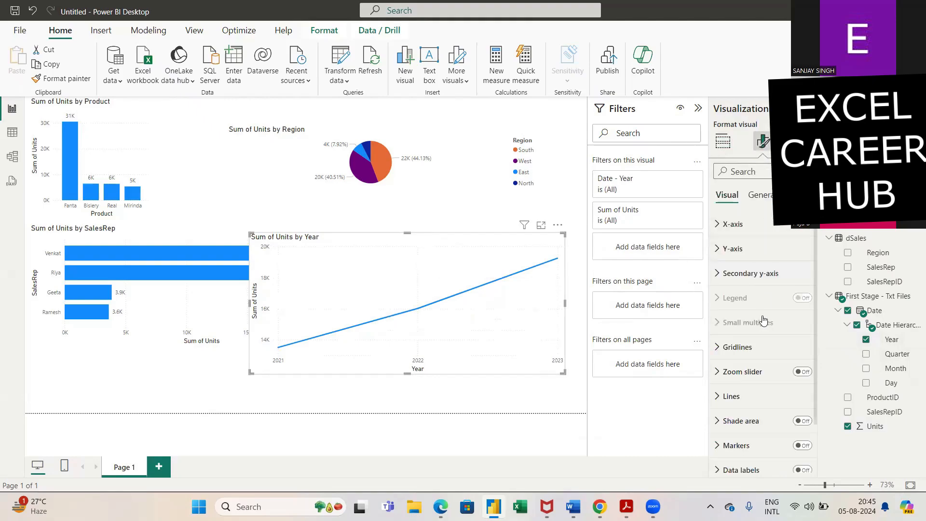
pyautogui.click(802, 470)
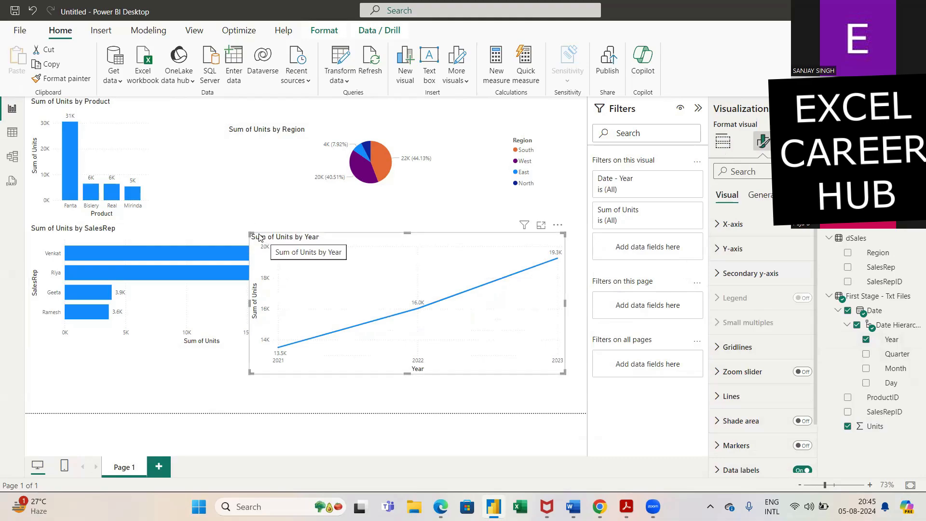
pyautogui.moveTo(261, 238); pyautogui.dragTo(353, 249)
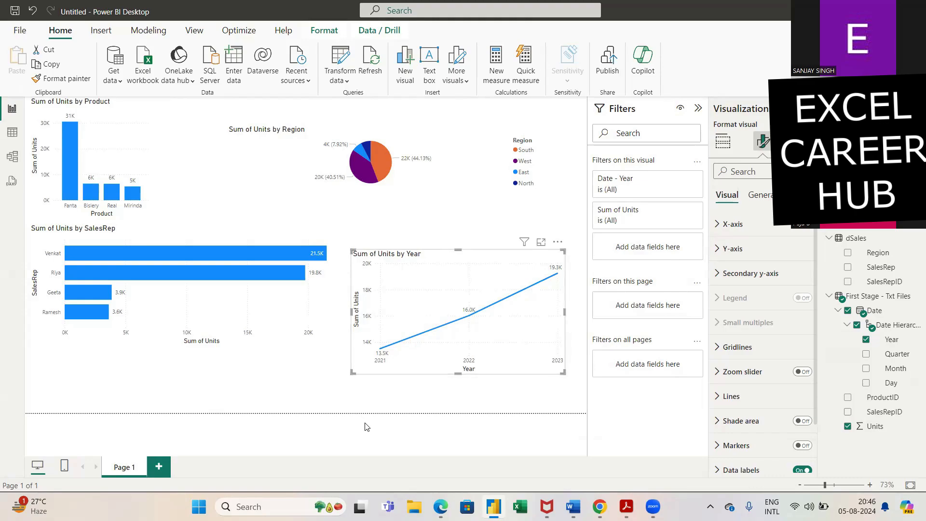
# Step: In File Explorer, copy the FMCG-2024_Next Stage text document from the Mini Project folder into the First Stage - Txt Files folder
pyautogui.click(414, 507)
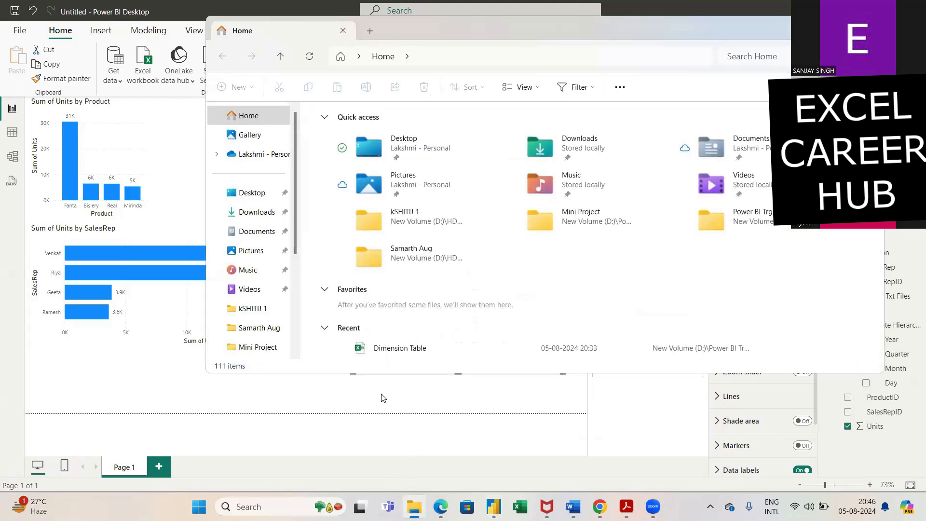
pyautogui.doubleClick(547, 222)
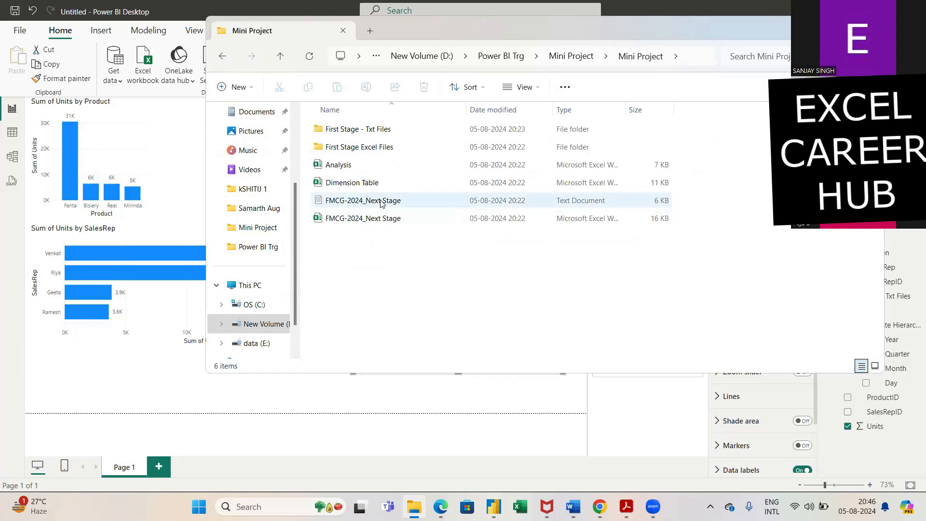
pyautogui.doubleClick(358, 132)
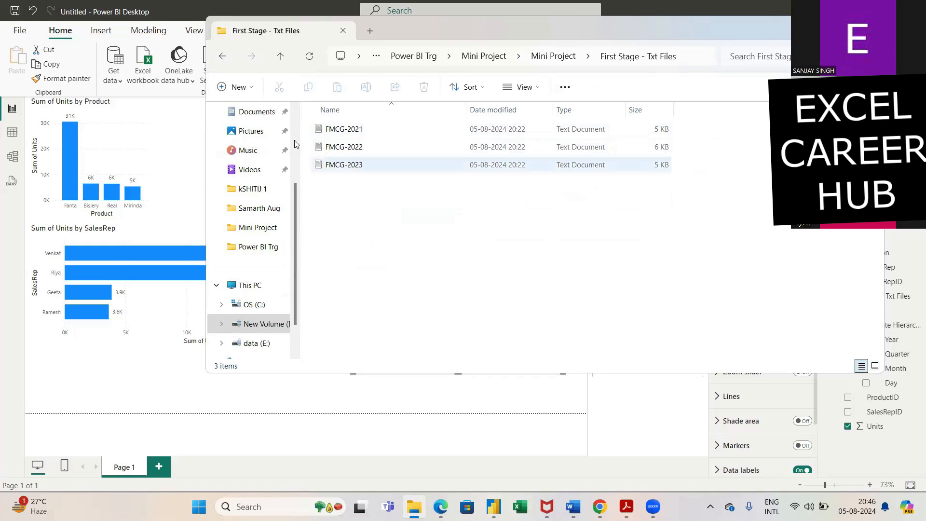
pyautogui.click(224, 55)
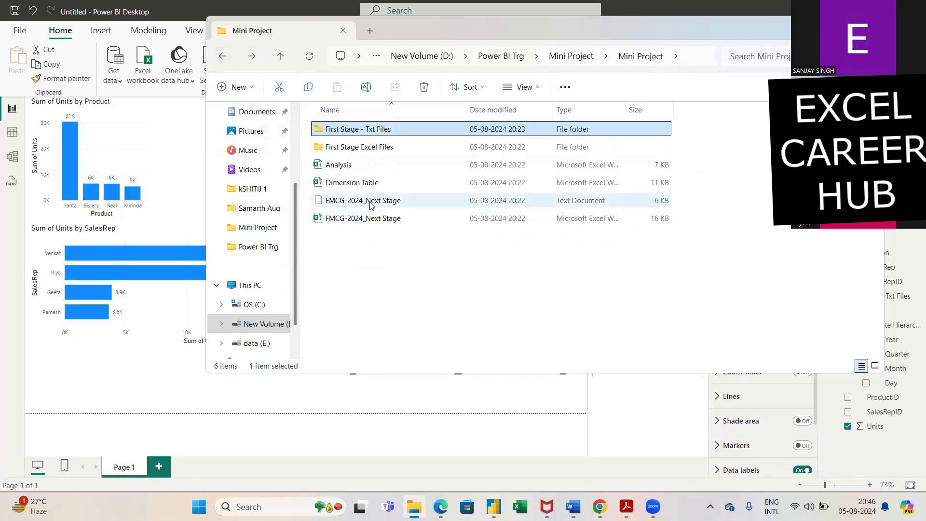
pyautogui.click(371, 202)
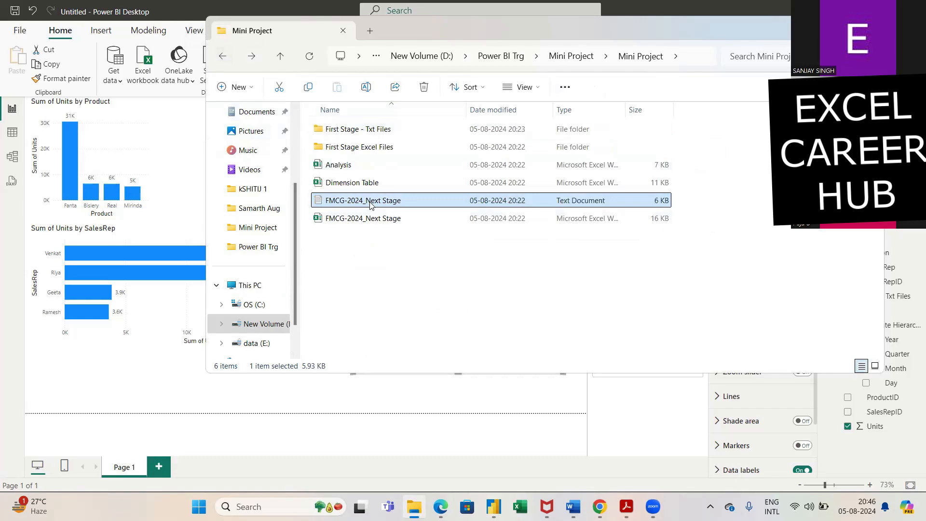
pyautogui.hotkey('ctrl', 'c')
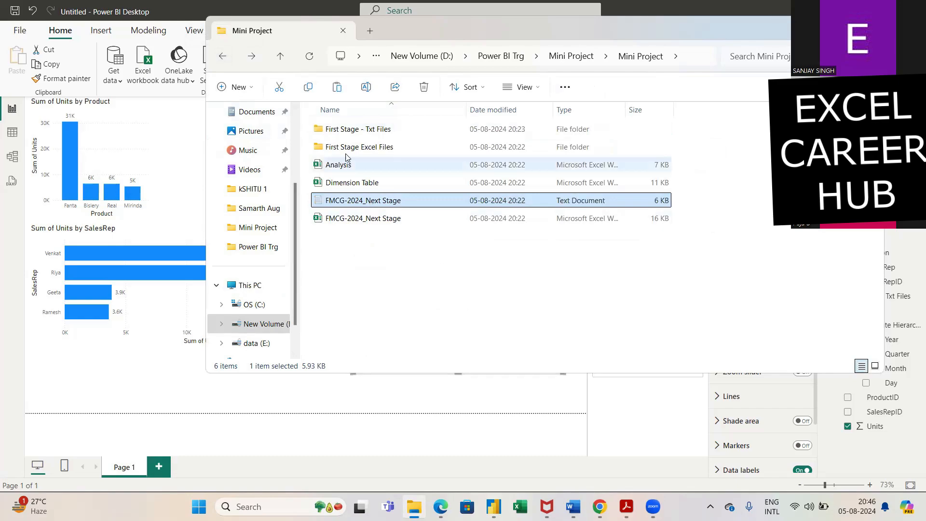
pyautogui.click(363, 135)
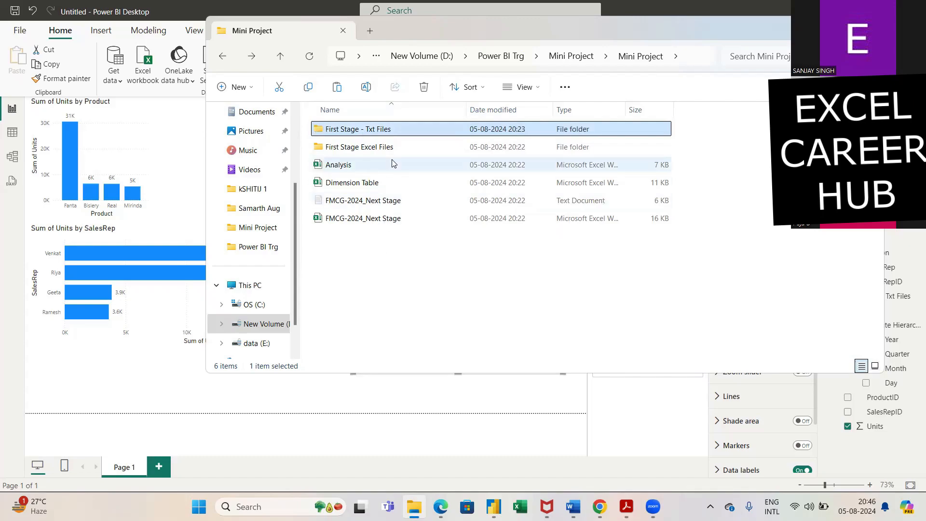
pyautogui.doubleClick(385, 133)
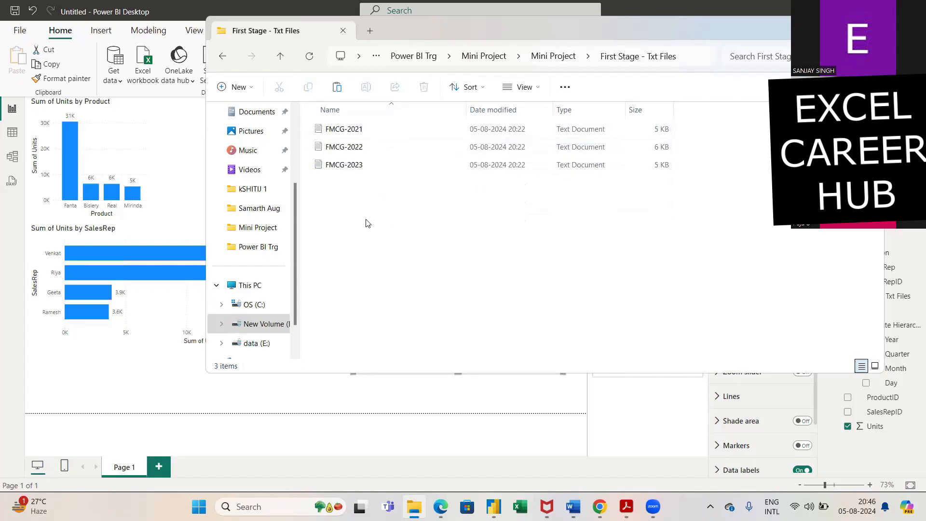
pyautogui.hotkey('ctrl', 'v')
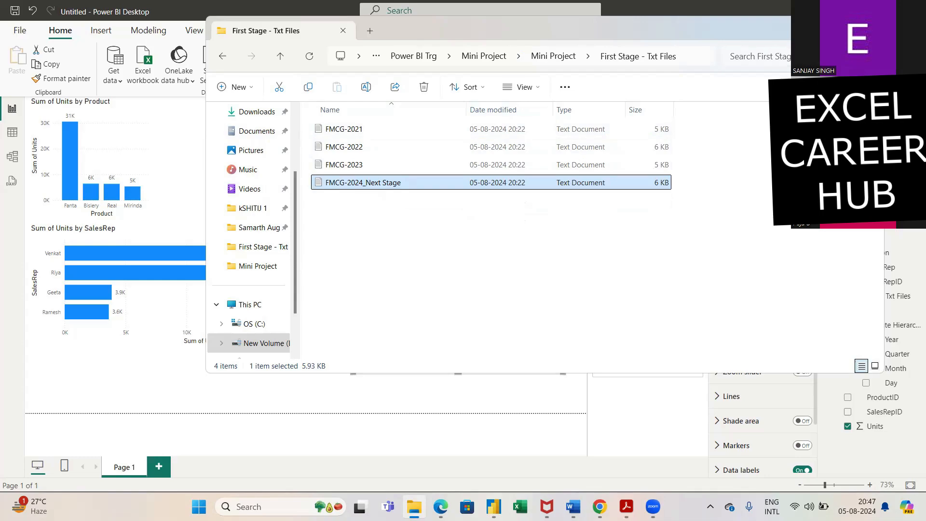
pyautogui.click(870, 29)
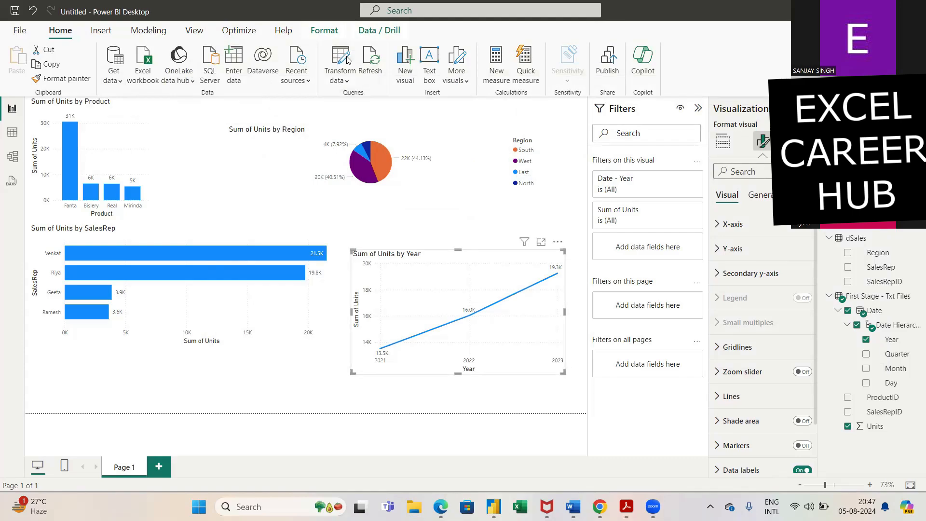
# Step: Back in Power BI, refresh the report's data to load the newly added 2024 text file
pyautogui.press('Escape')
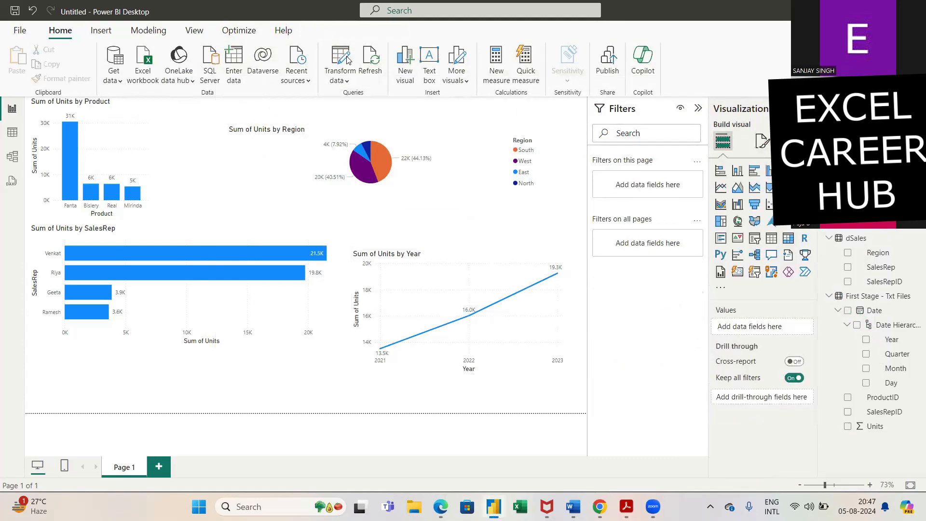
pyautogui.click(480, 178)
pyautogui.click(558, 232)
pyautogui.click(370, 66)
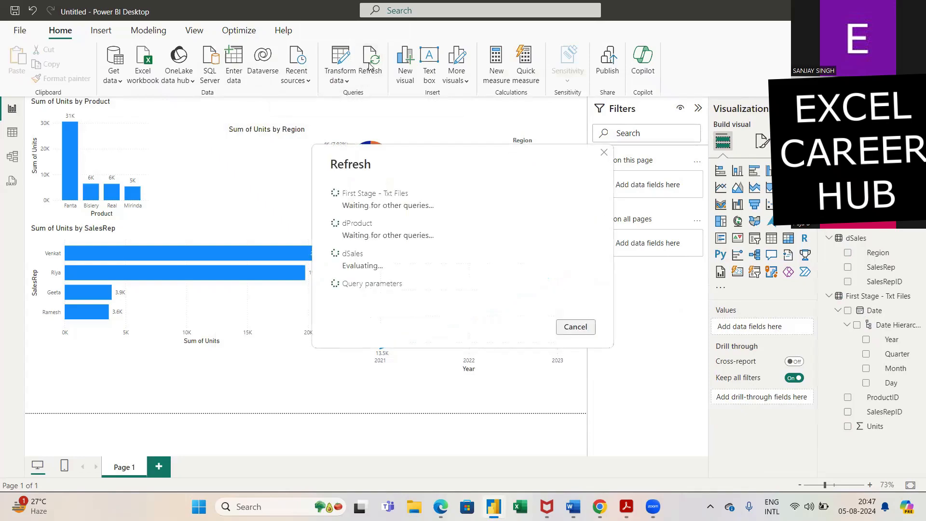
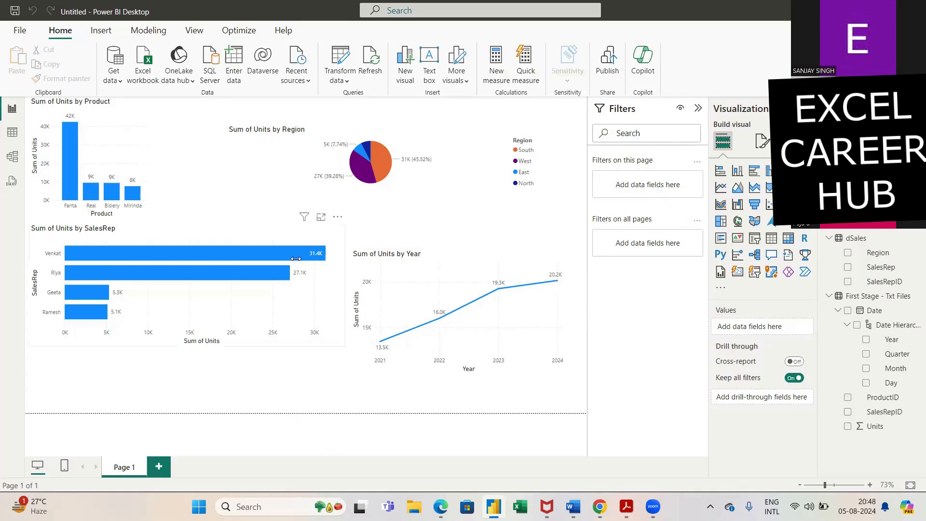
# Step: Create a calculated column in the First Stage - Txt Files table and begin its formula with "Revenue=" followed by a new line
pyautogui.click(12, 137)
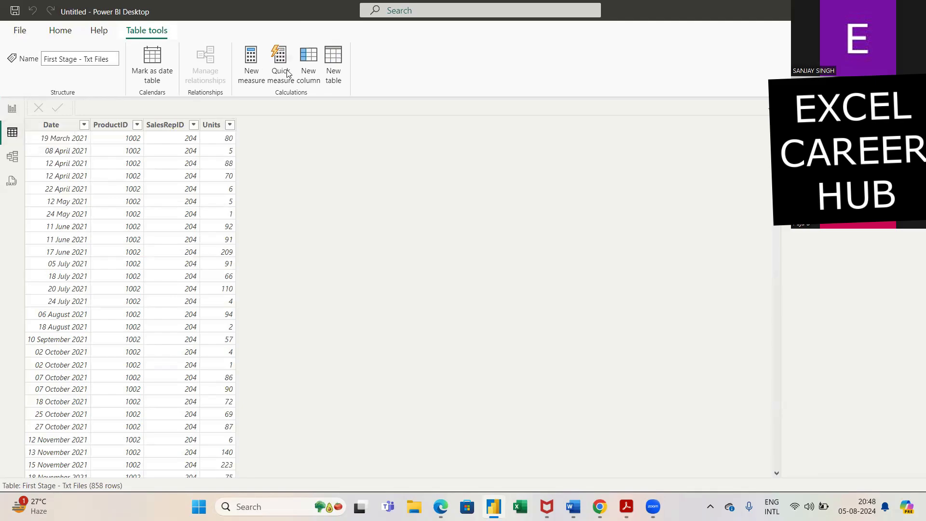
pyautogui.click(310, 63)
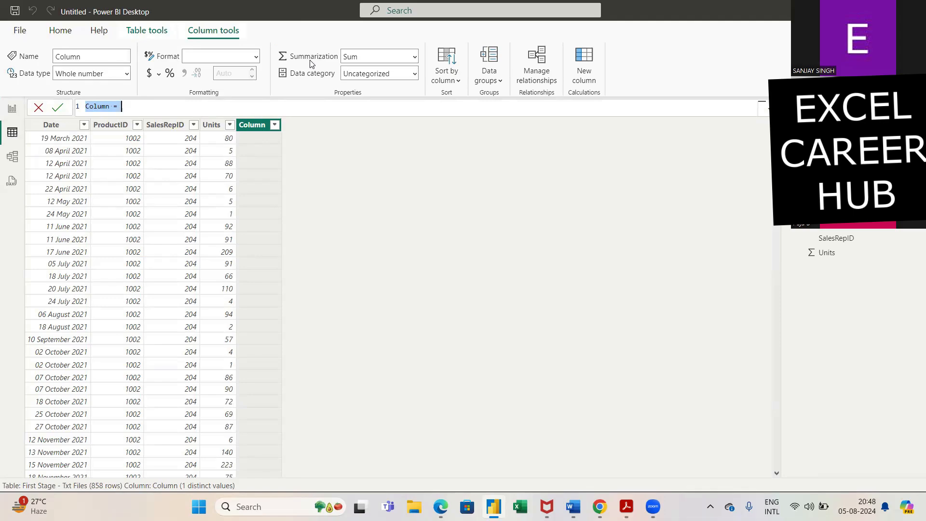
pyautogui.press('BackSpace')
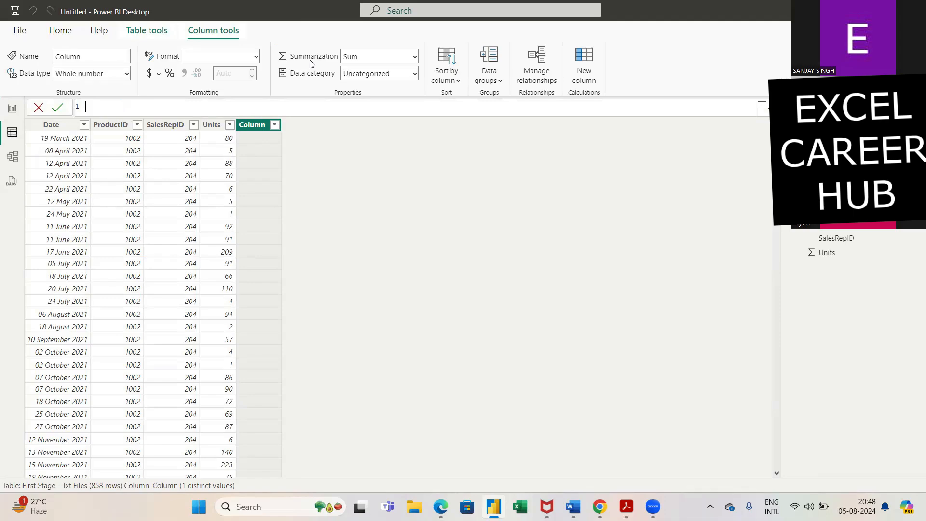
pyautogui.write('Revenue=')
pyautogui.hotkey('shift', 'Return')
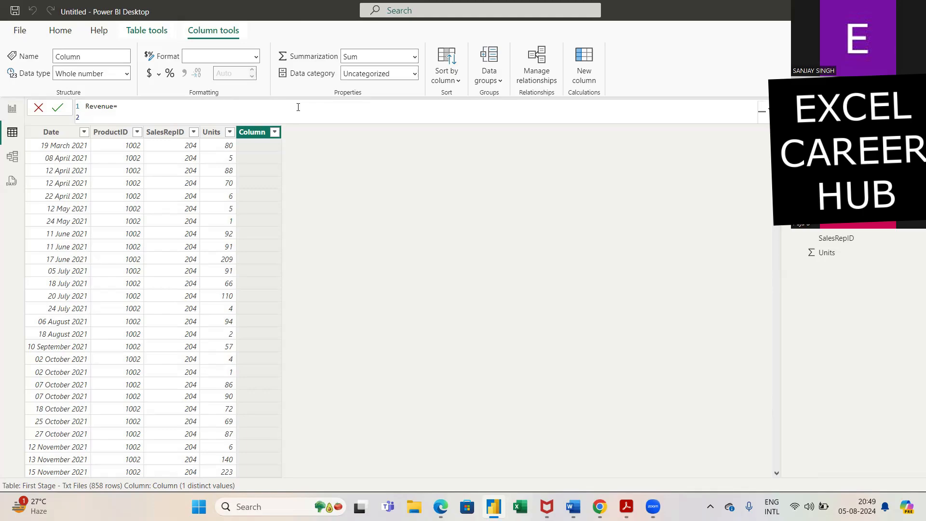
# Step: Continue the Revenue formula with 'First Stage - Txt Files'[Units]* on its second line, followed by a new line
pyautogui.write('Fi')
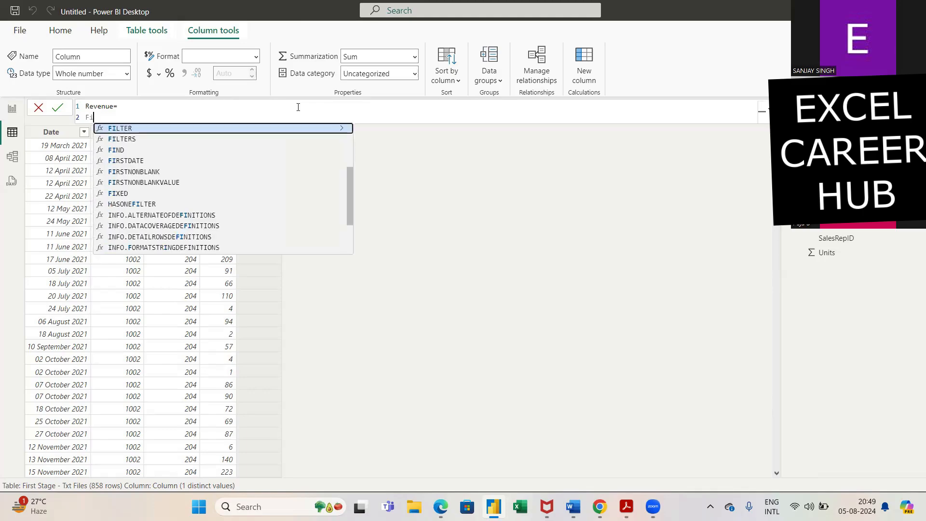
pyautogui.write('rst Sta')
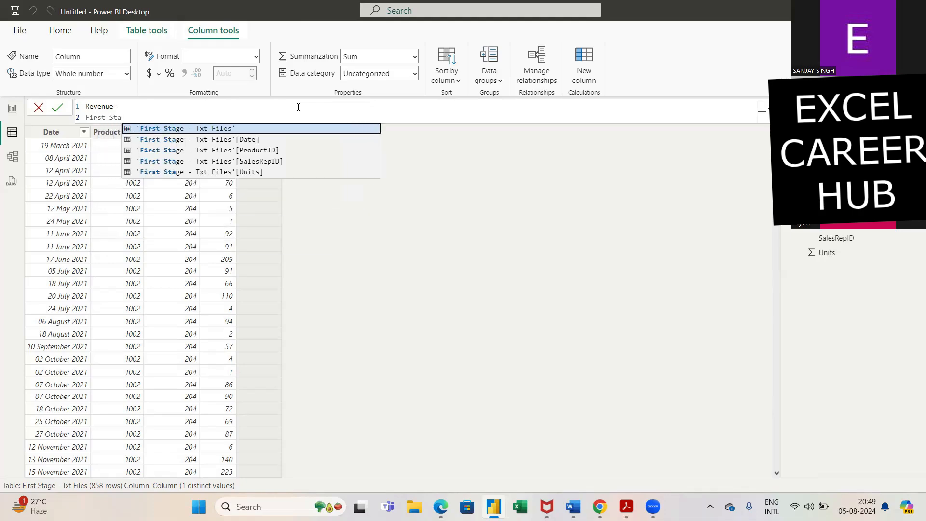
pyautogui.click(214, 129)
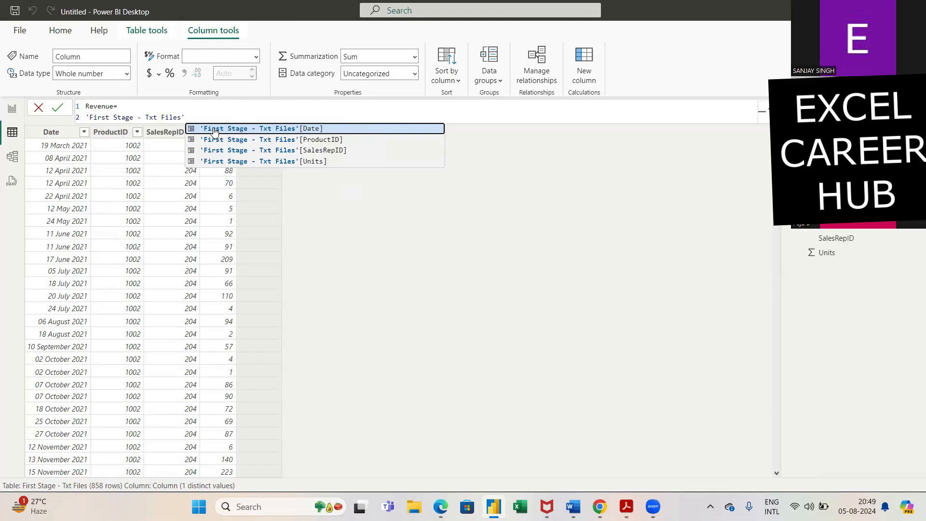
pyautogui.press('BackSpace')
pyautogui.press('BackSpace')
pyautogui.press('BackSpace')
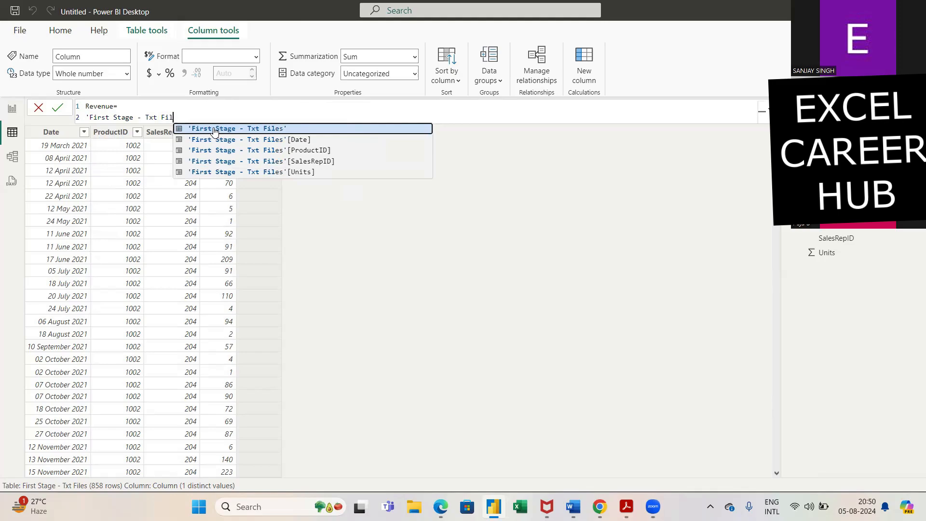
pyautogui.press('BackSpace')
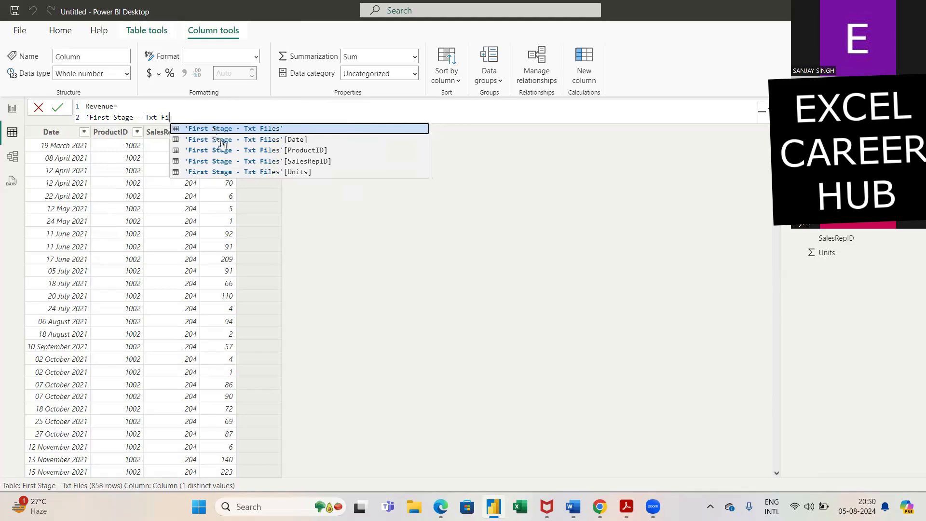
pyautogui.click(232, 172)
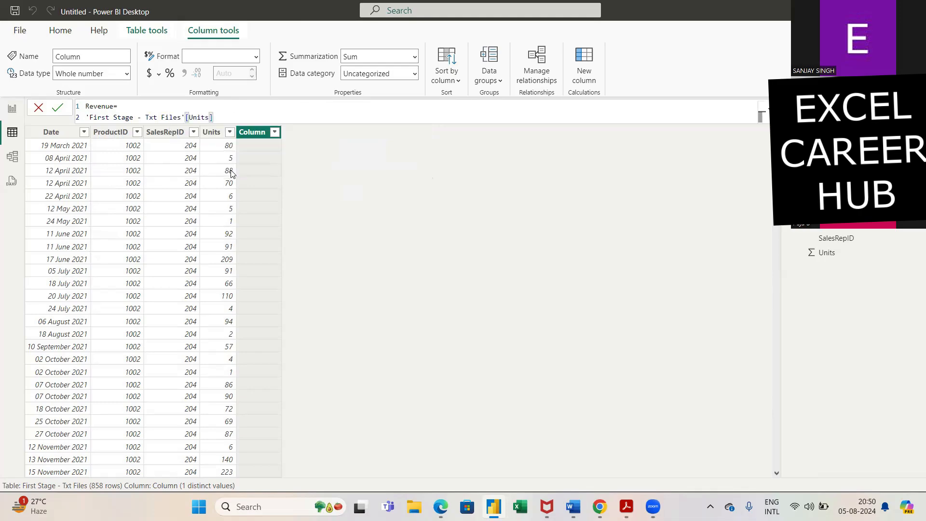
pyautogui.write('*')
pyautogui.hotkey('shift', 'Return')
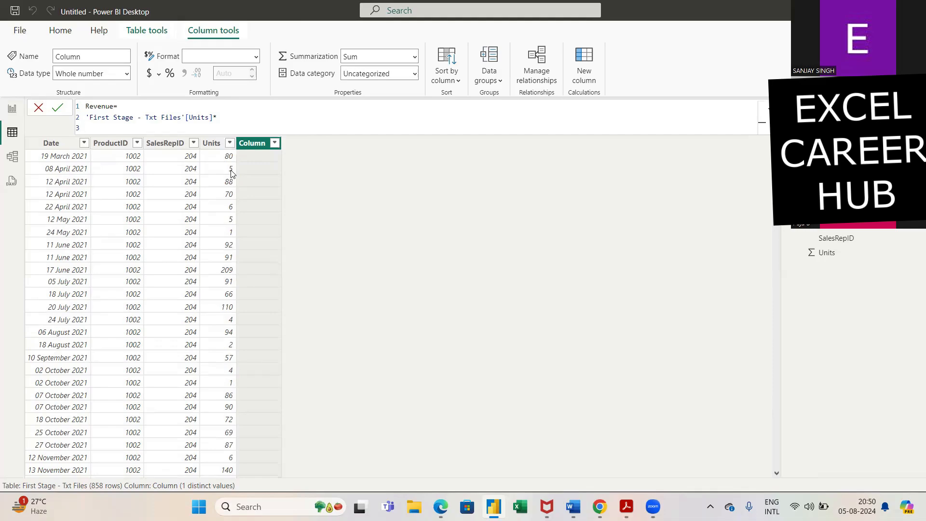
# Step: Complete the Revenue formula with RELATED(dProduct[Price]) and commit the calculated column
pyautogui.write('Re')
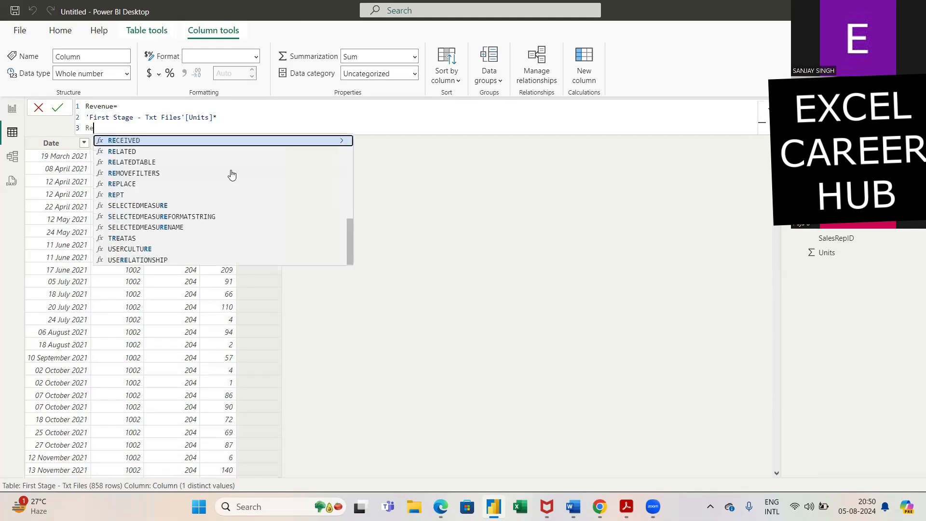
pyautogui.write('lated')
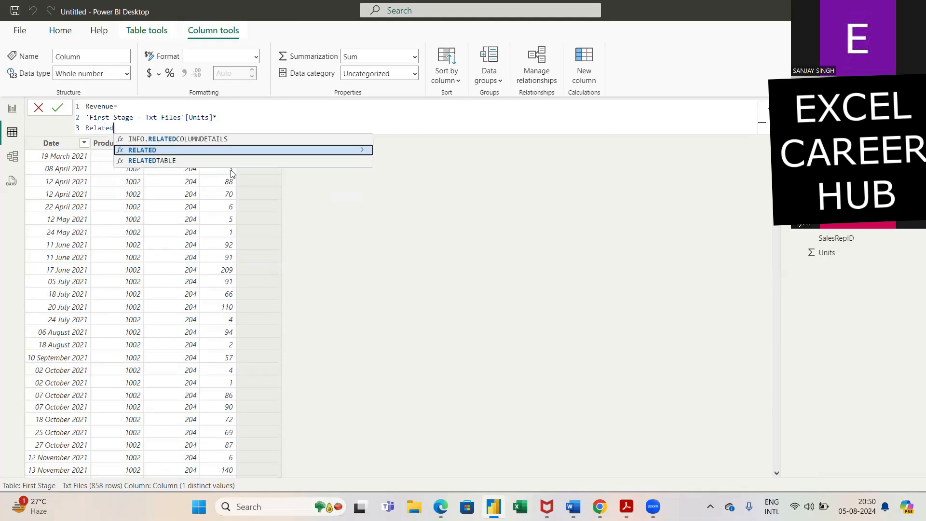
pyautogui.press('Tab')
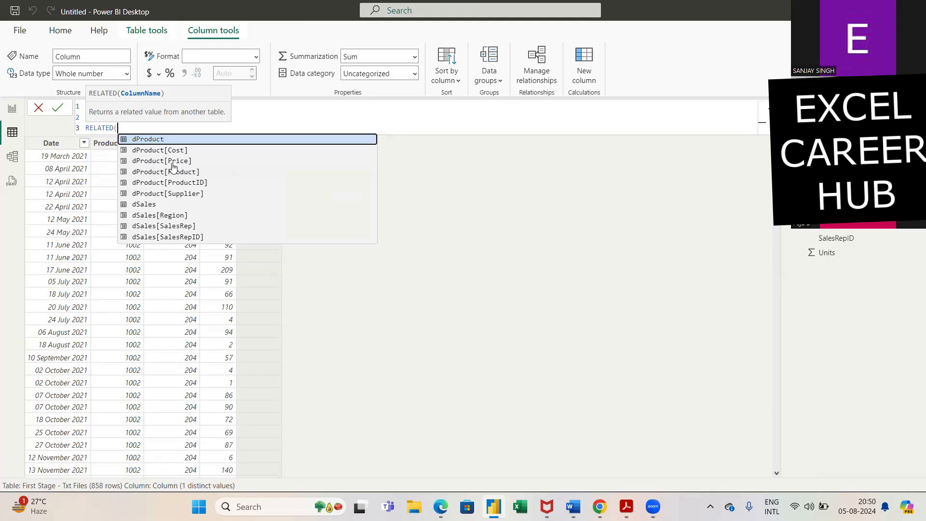
pyautogui.click(157, 163)
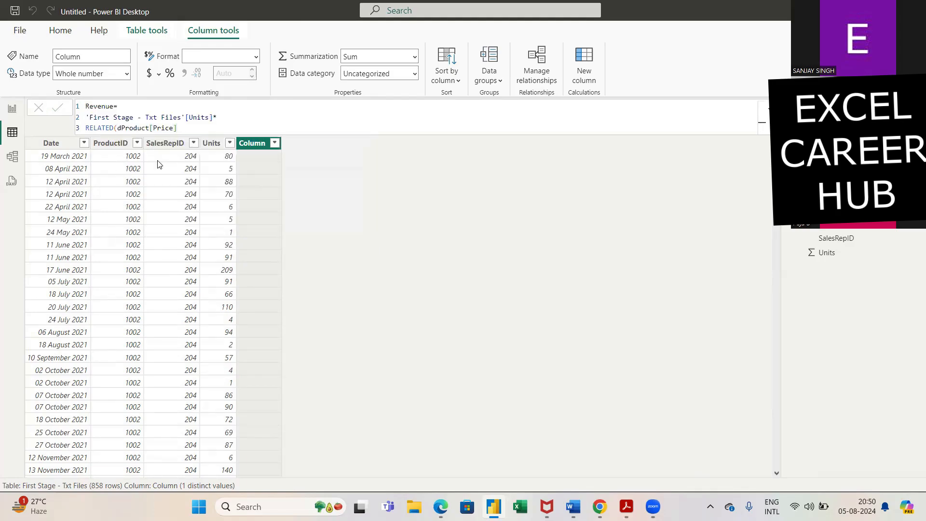
pyautogui.press('Return')
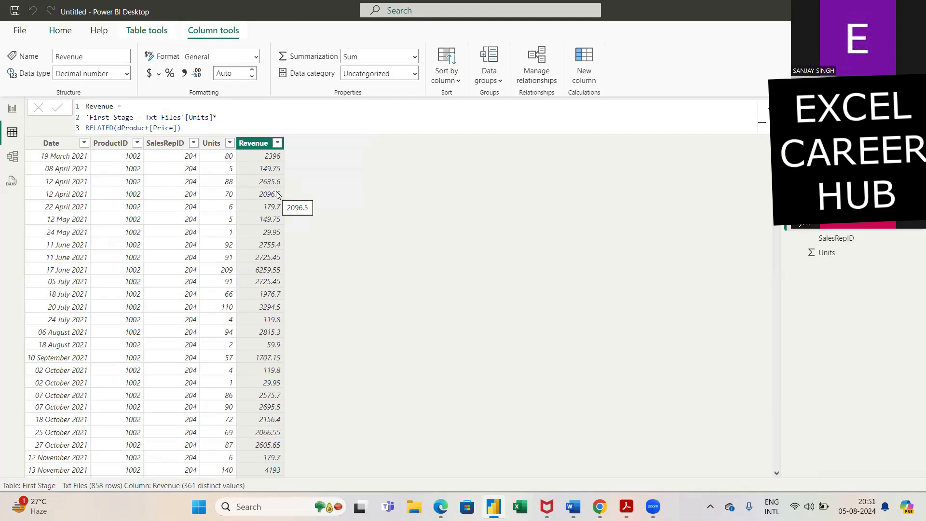
# Step: Return to the report view, add a new report page and rename it Revenue
pyautogui.click(15, 112)
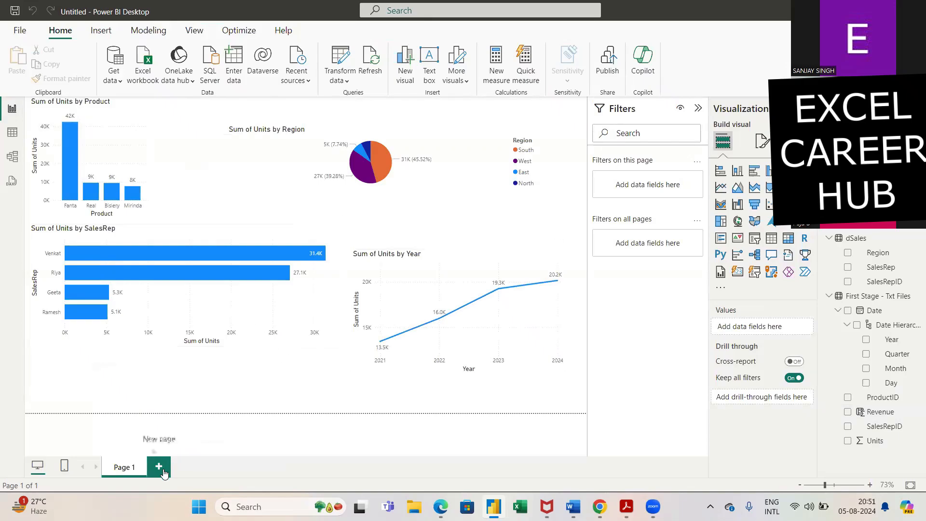
pyautogui.click(164, 469)
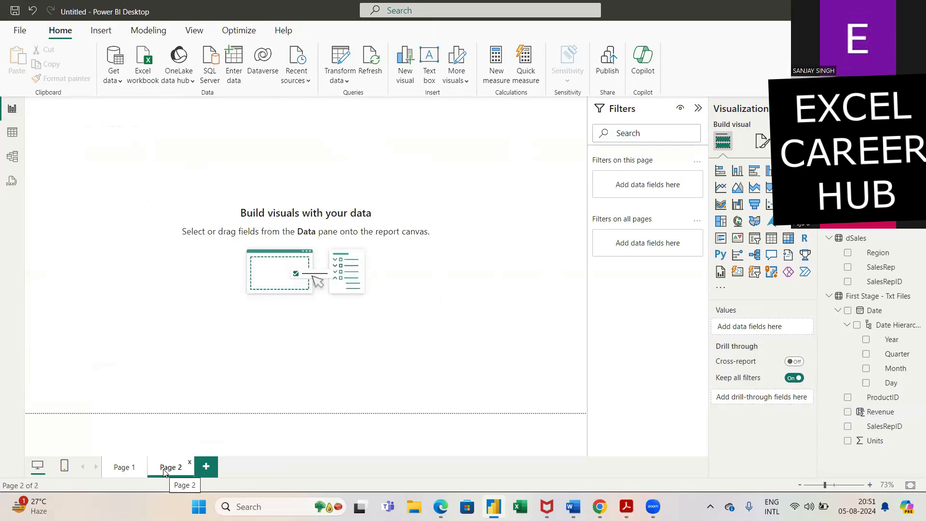
pyautogui.doubleClick(164, 468)
pyautogui.press('BackSpace')
pyautogui.press('BackSpace')
pyautogui.press('BackSpace')
pyautogui.press('BackSpace')
pyautogui.press('BackSpace')
pyautogui.press('BackSpace')
pyautogui.write('Revenue')
pyautogui.press('Return')
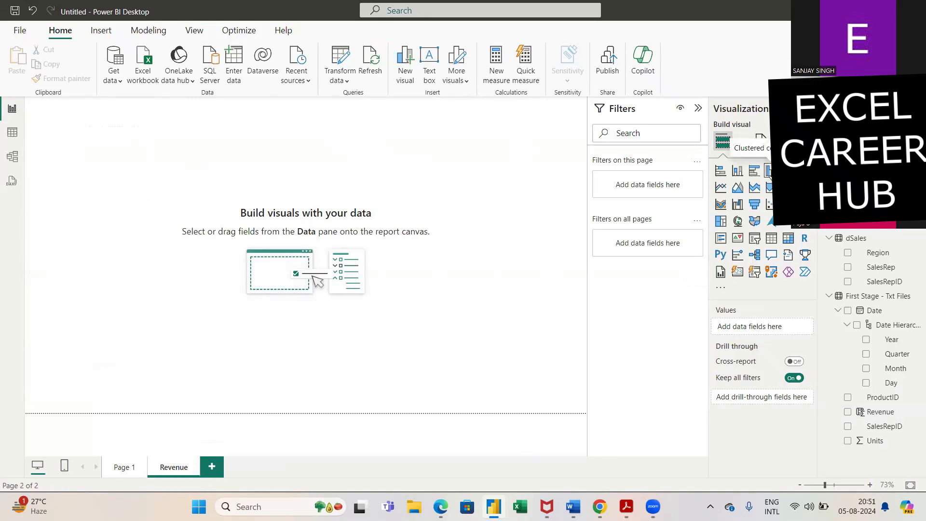
# Step: Add a clustered column chart of Revenue by Product to the Revenue page and turn on its data labels
pyautogui.click(770, 172)
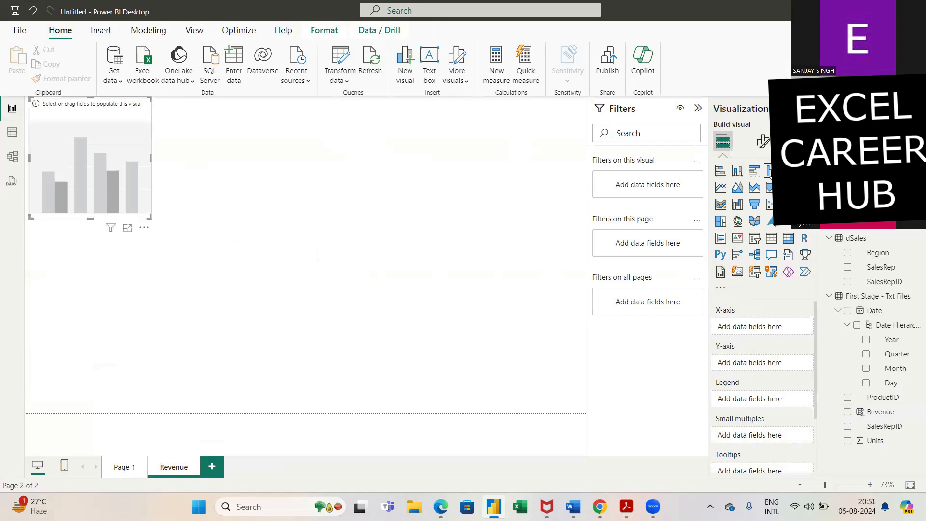
pyautogui.click(369, 259)
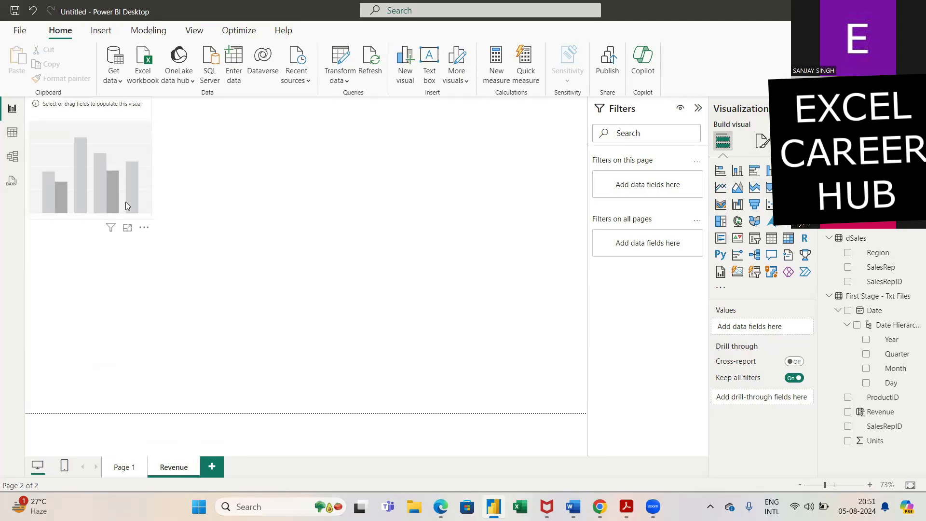
pyautogui.click(98, 186)
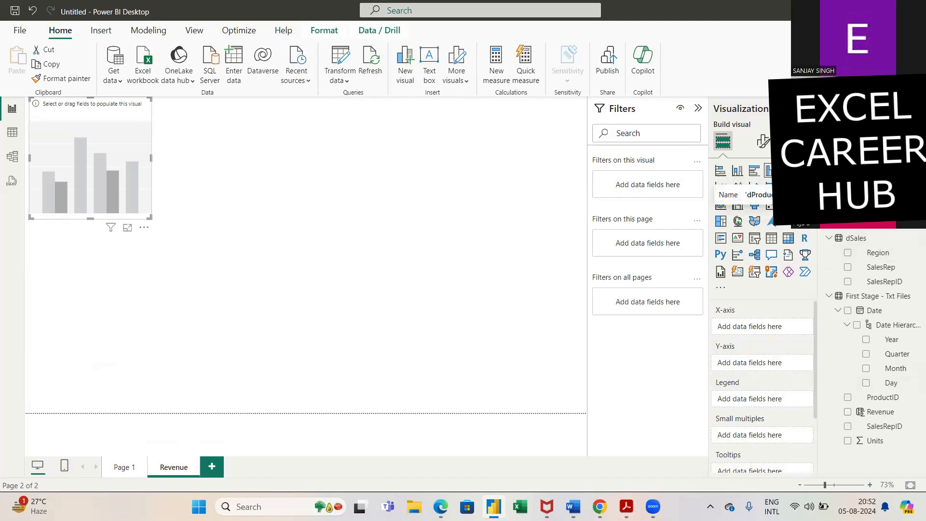
pyautogui.click(848, 194)
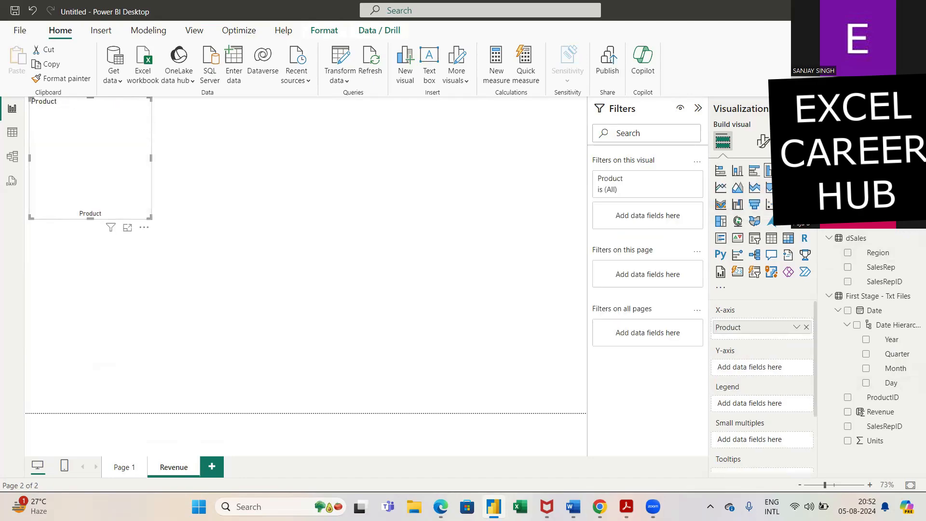
pyautogui.click(848, 412)
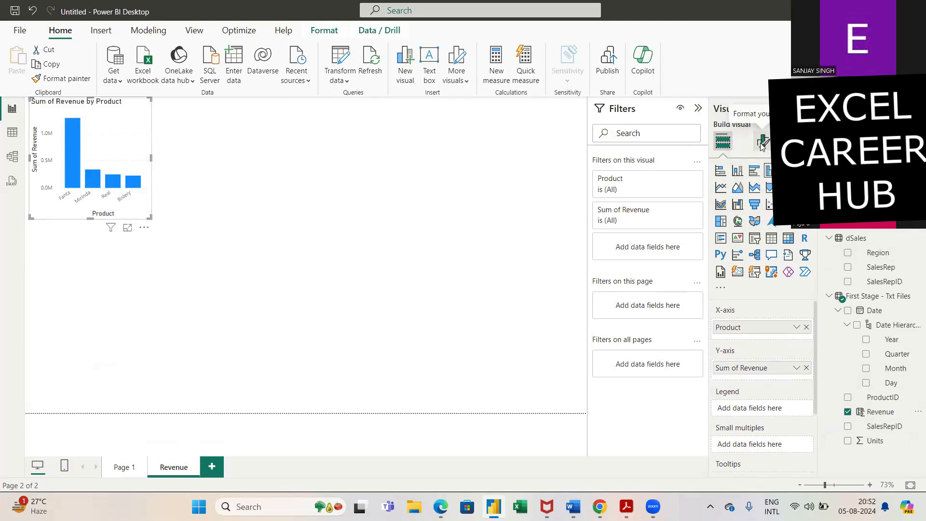
pyautogui.click(764, 143)
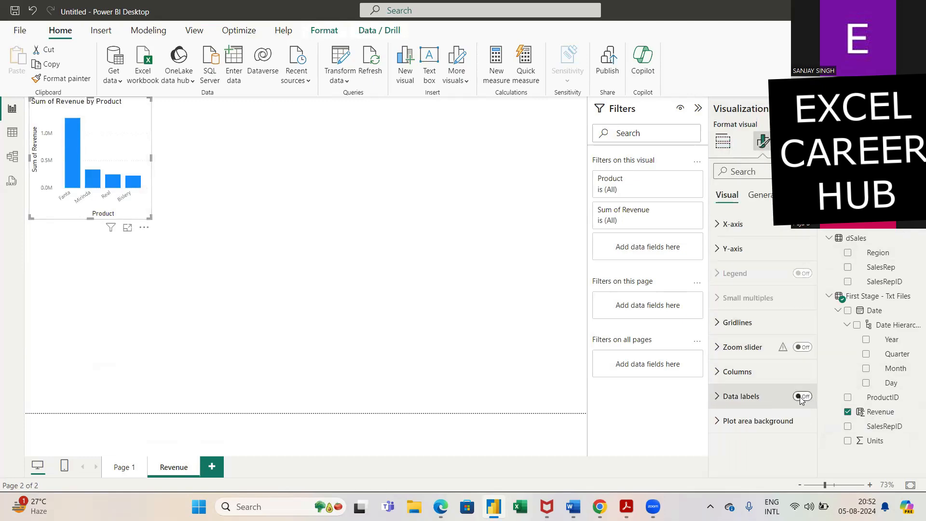
pyautogui.click(801, 397)
pyautogui.click(724, 143)
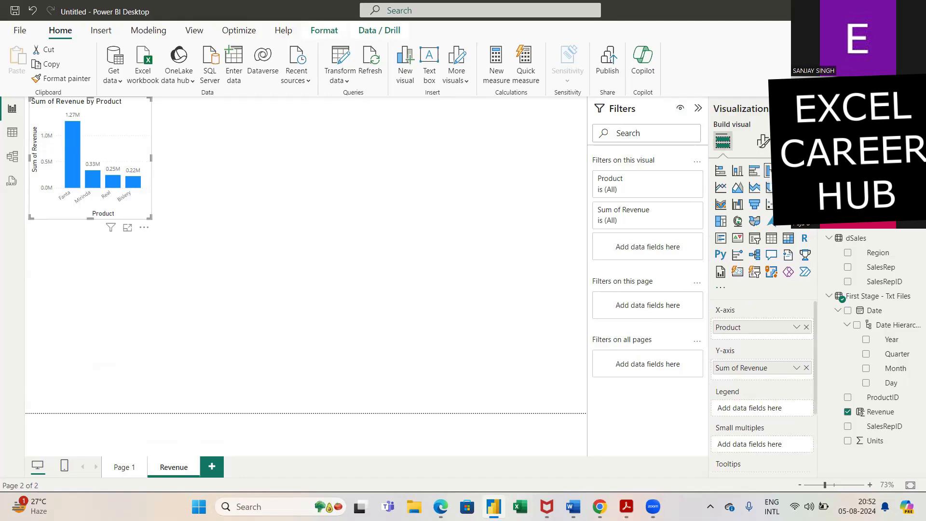
# Step: Try the Revenue by Product visual as a pie chart, and switch it back to a clustered column chart
pyautogui.click(788, 205)
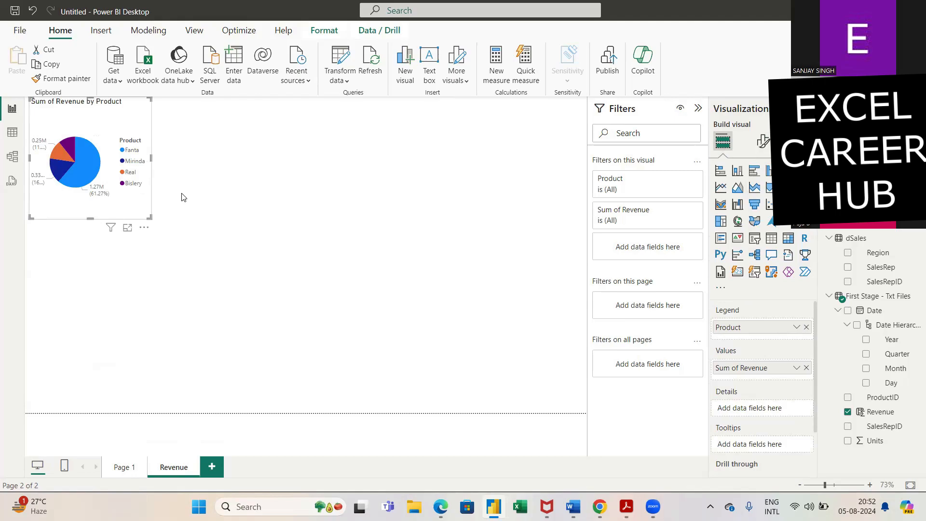
pyautogui.click(770, 171)
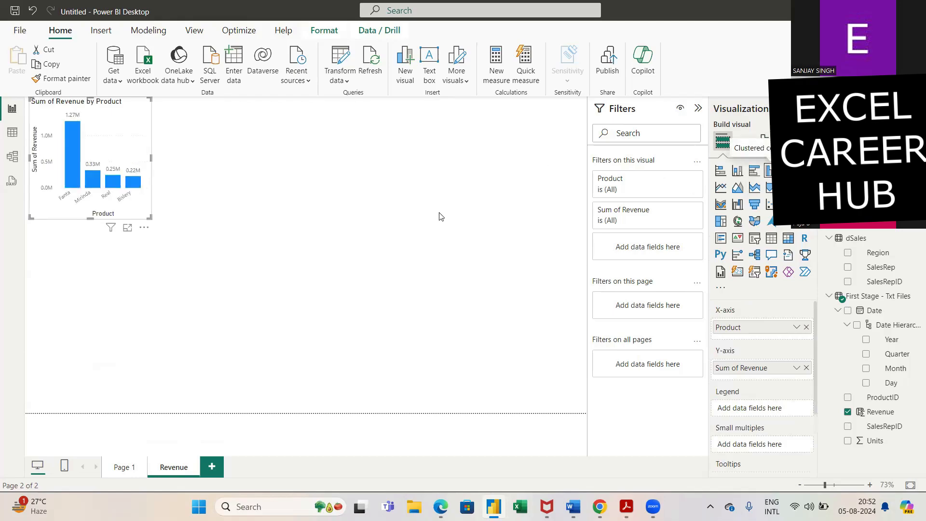
# Step: Add a separate pie chart to the Revenue page with Region as the legend and Revenue as the values
pyautogui.click(247, 213)
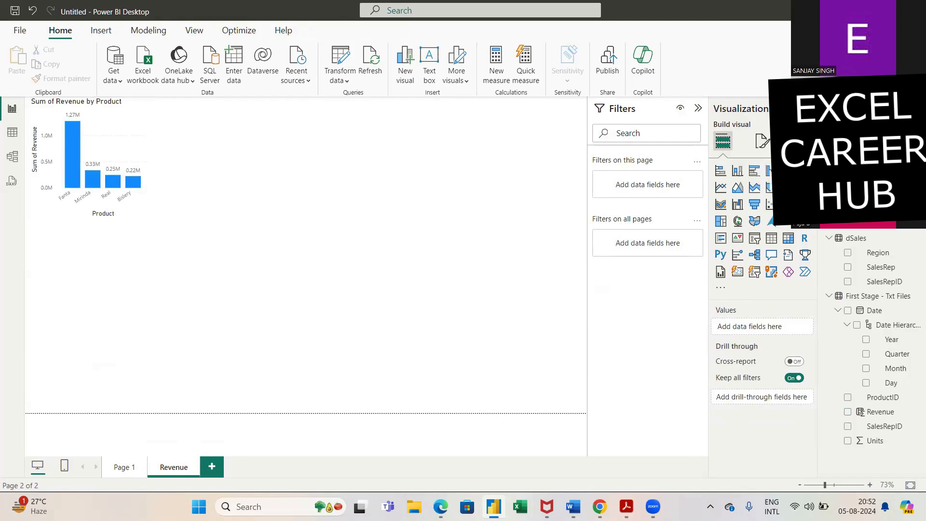
pyautogui.click(789, 204)
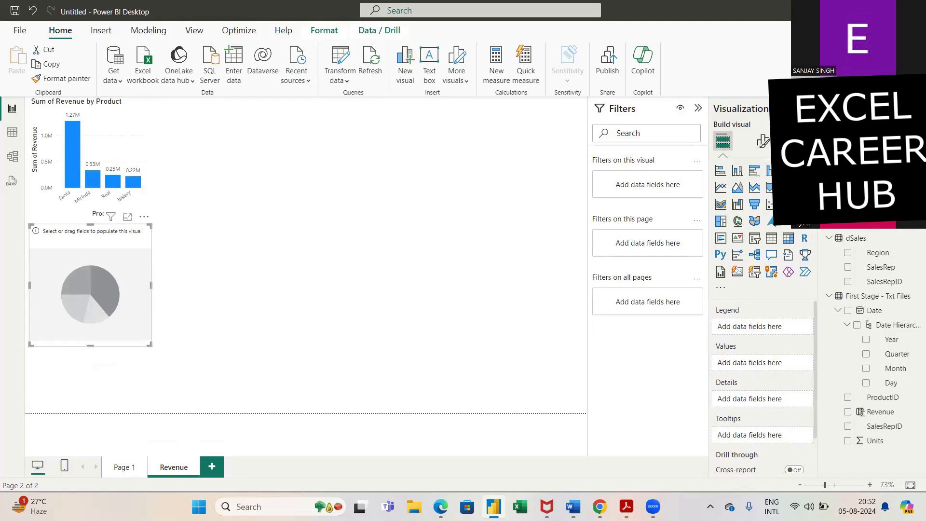
pyautogui.click(847, 253)
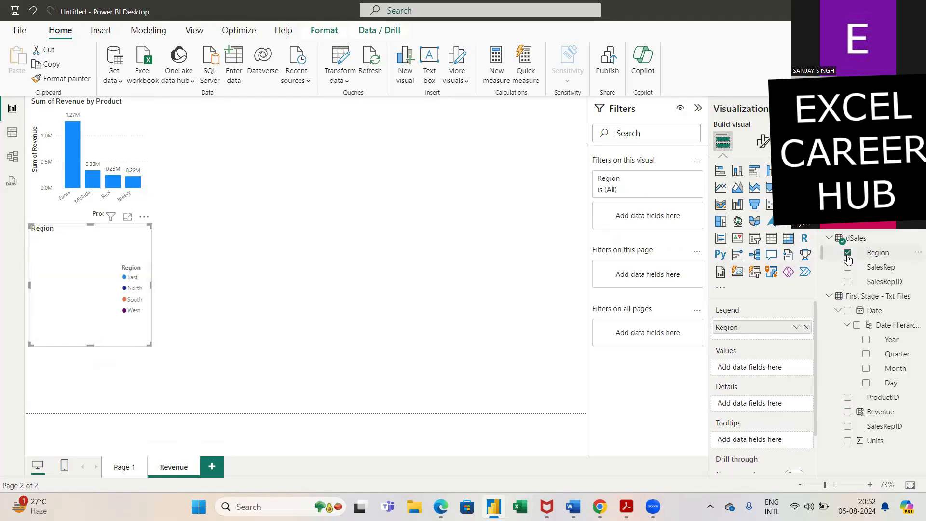
pyautogui.click(848, 413)
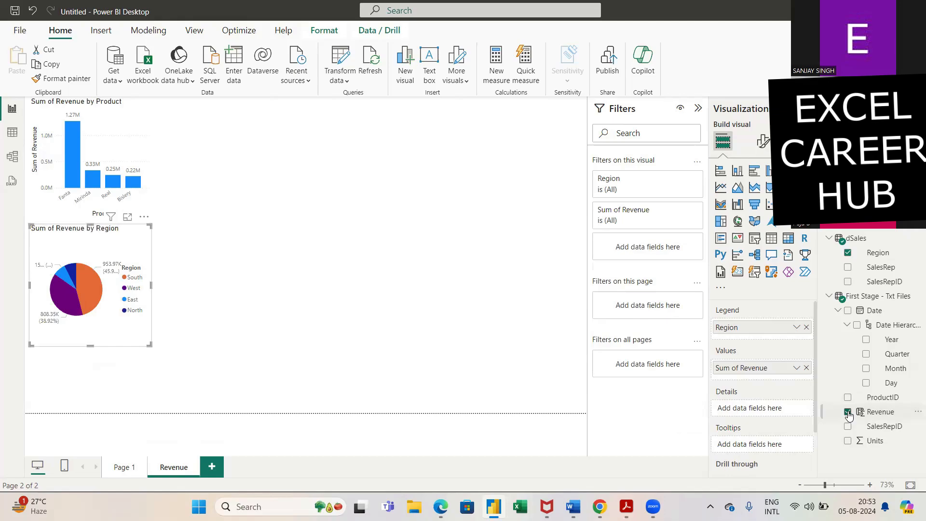
# Step: Add a clustered bar chart of Revenue by SalesRep to the Revenue page and turn on its data labels
pyautogui.click(308, 191)
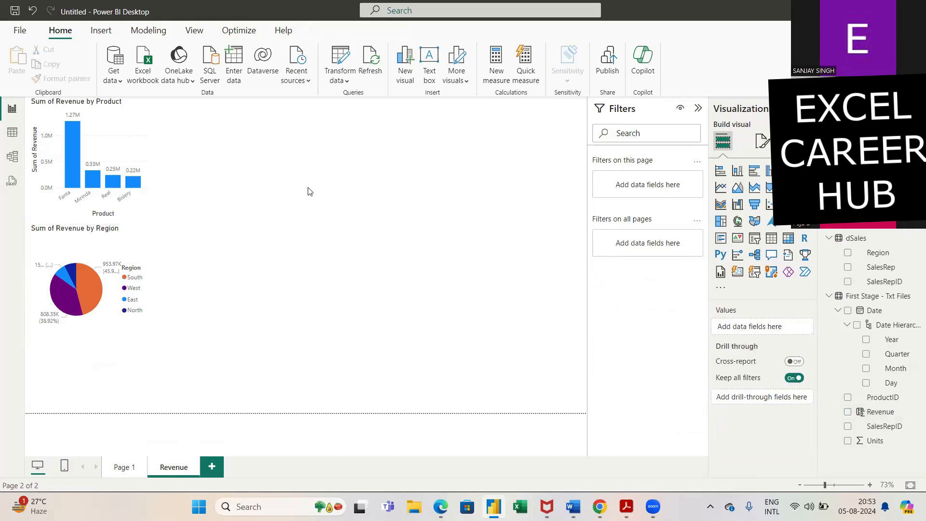
pyautogui.click(755, 171)
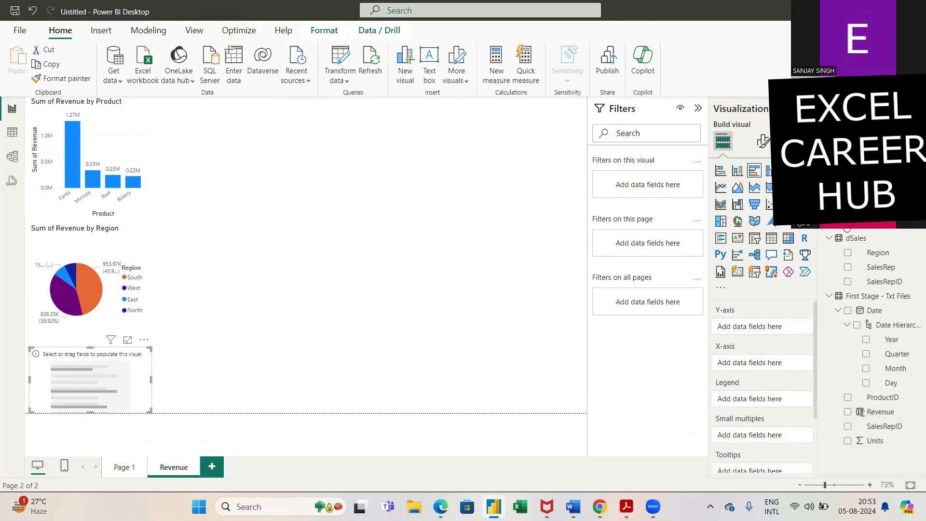
pyautogui.click(848, 268)
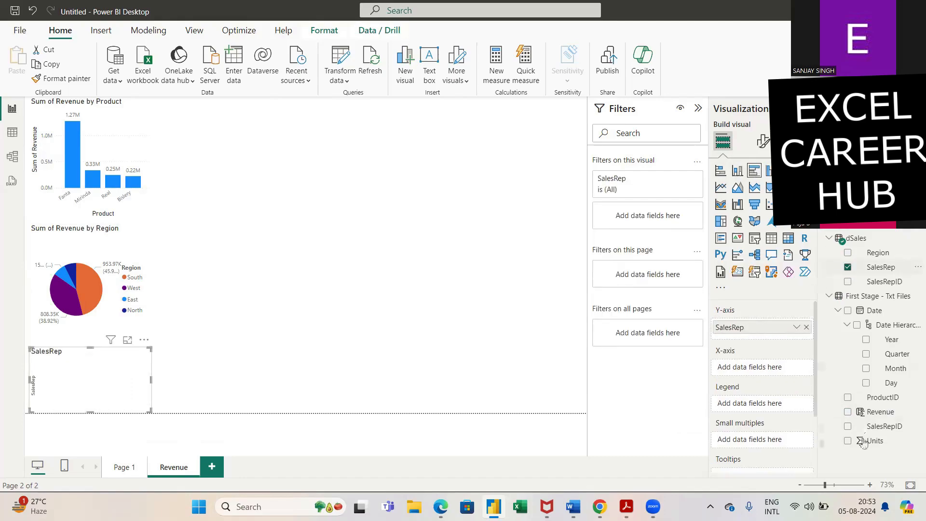
pyautogui.click(848, 413)
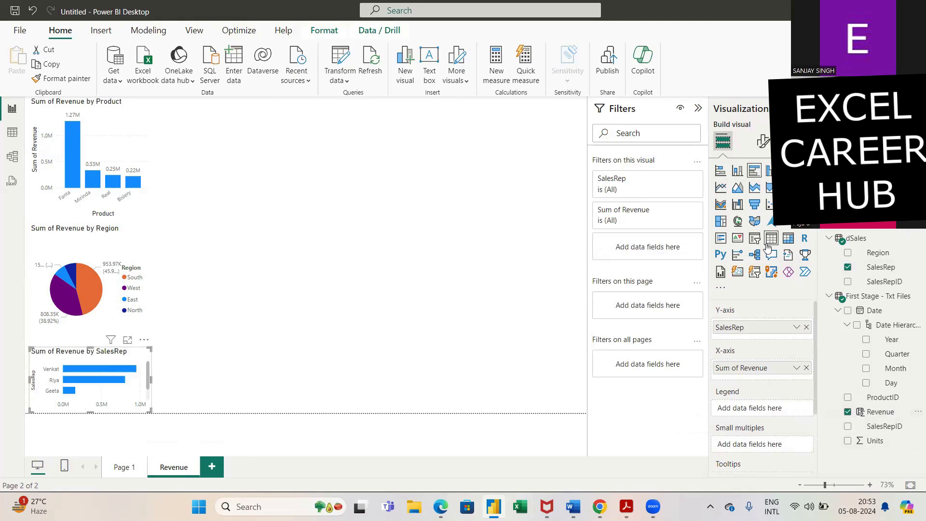
pyautogui.click(762, 143)
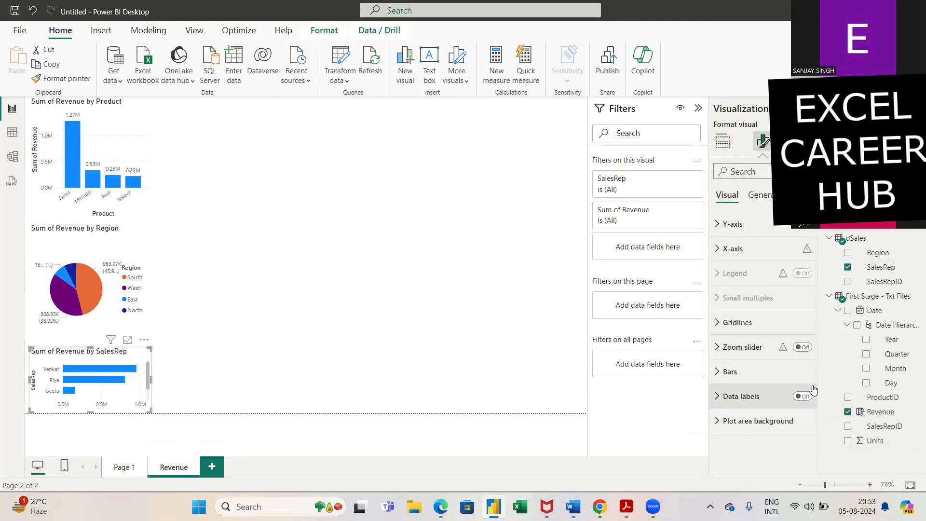
pyautogui.click(802, 397)
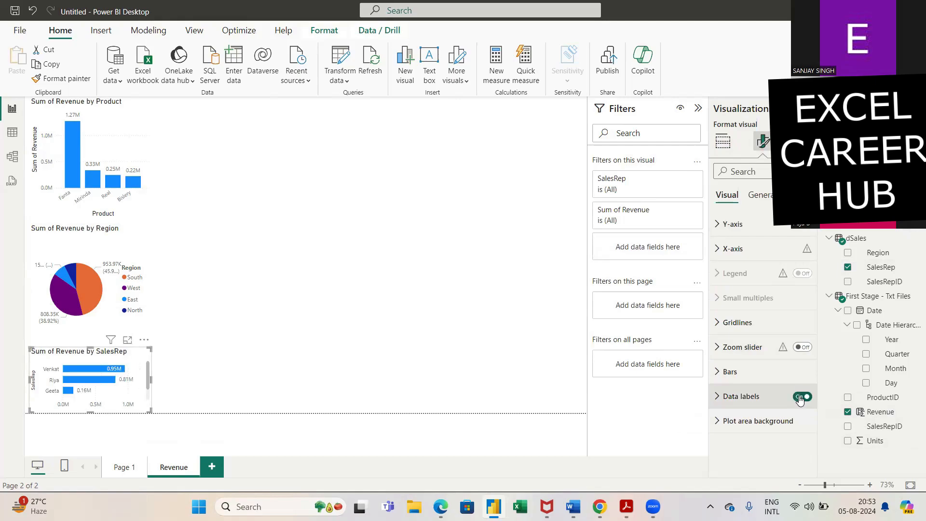
pyautogui.click(432, 278)
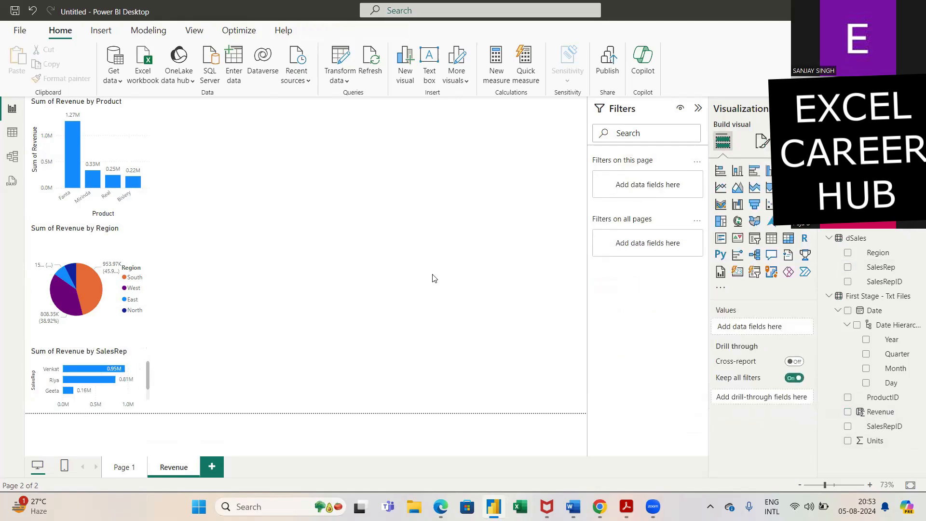